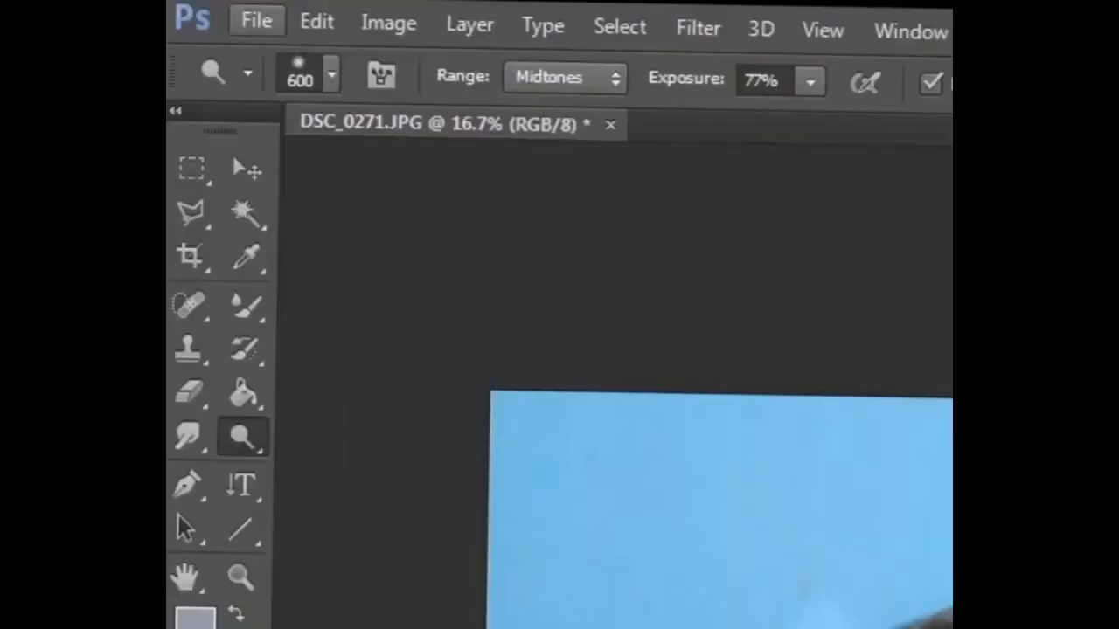
click(198, 80)
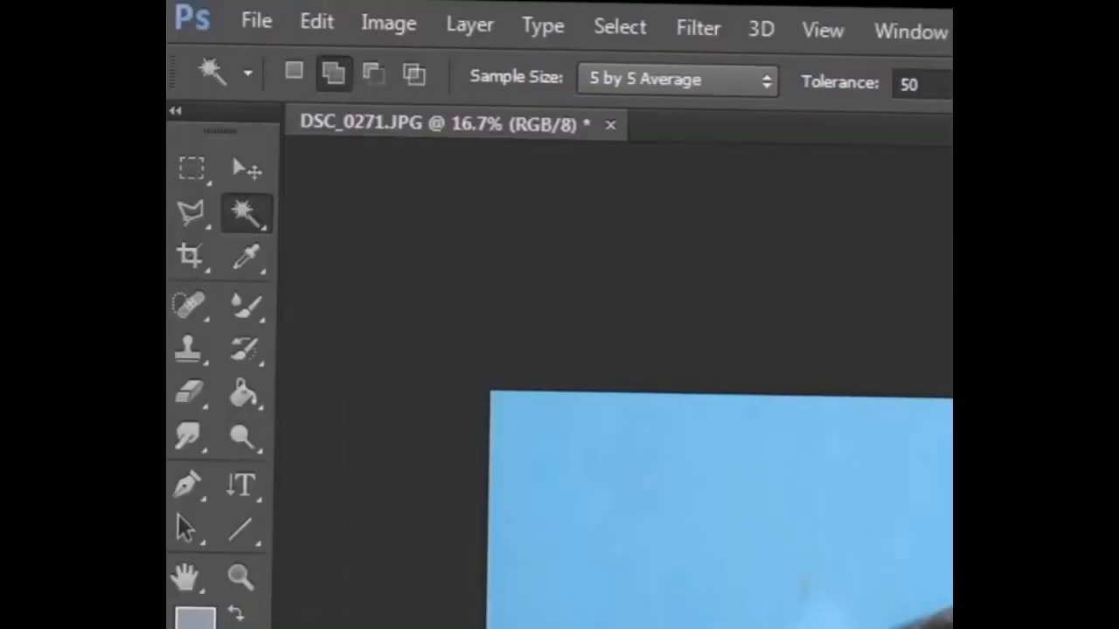
click(664, 498)
key(ctrl+d)
Step: Switch to the Quick Selection tool and select the blue background around the person
right_click(246, 214)
click(424, 211)
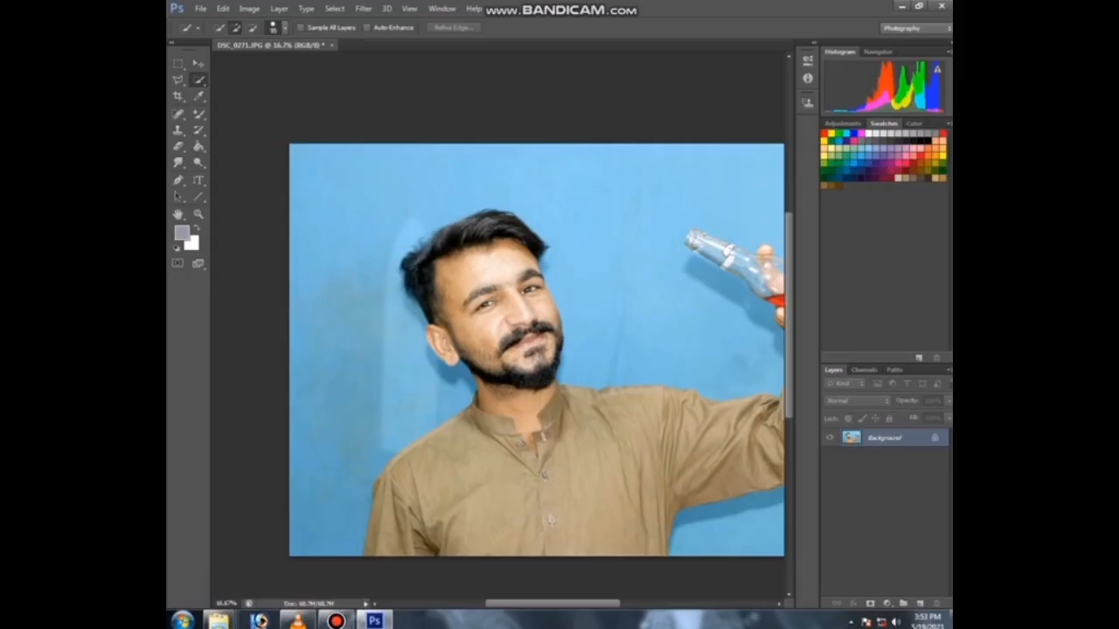
drag(372, 219, 349, 419)
drag(503, 183, 559, 205)
drag(617, 273, 673, 337)
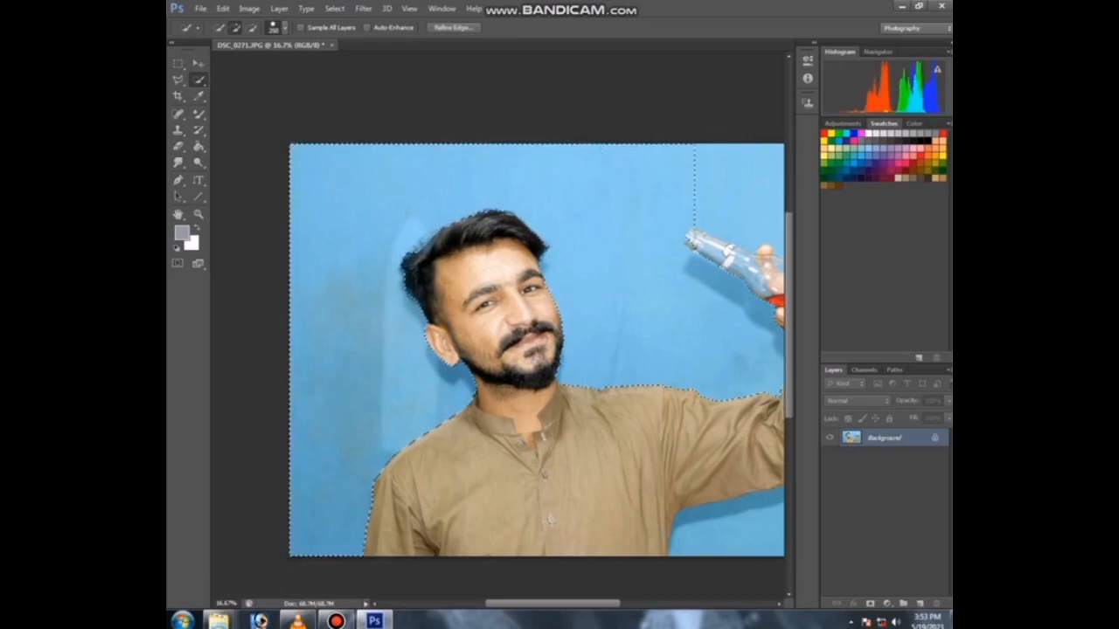
Step: Zoom in and subtract the hand from the selection with the Magic Wand in subtract mode
key(ctrl+minus)
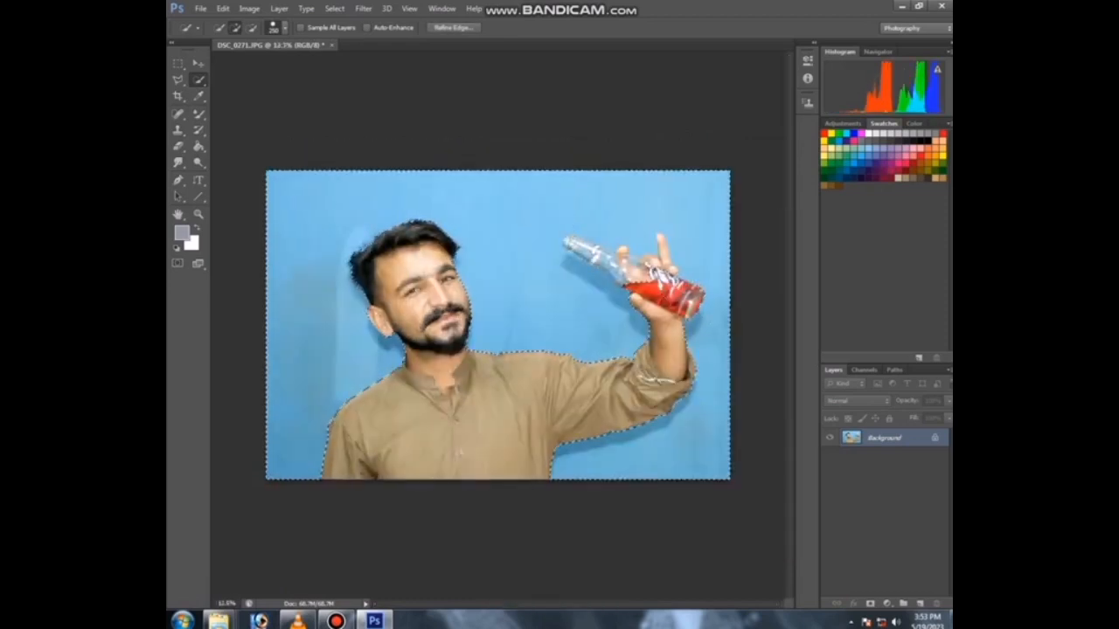
key(ctrl+plus)
key(ctrl+plus)
key(ctrl+plus)
key(ctrl+plus)
key(ctrl+plus)
drag(490, 306, 535, 361)
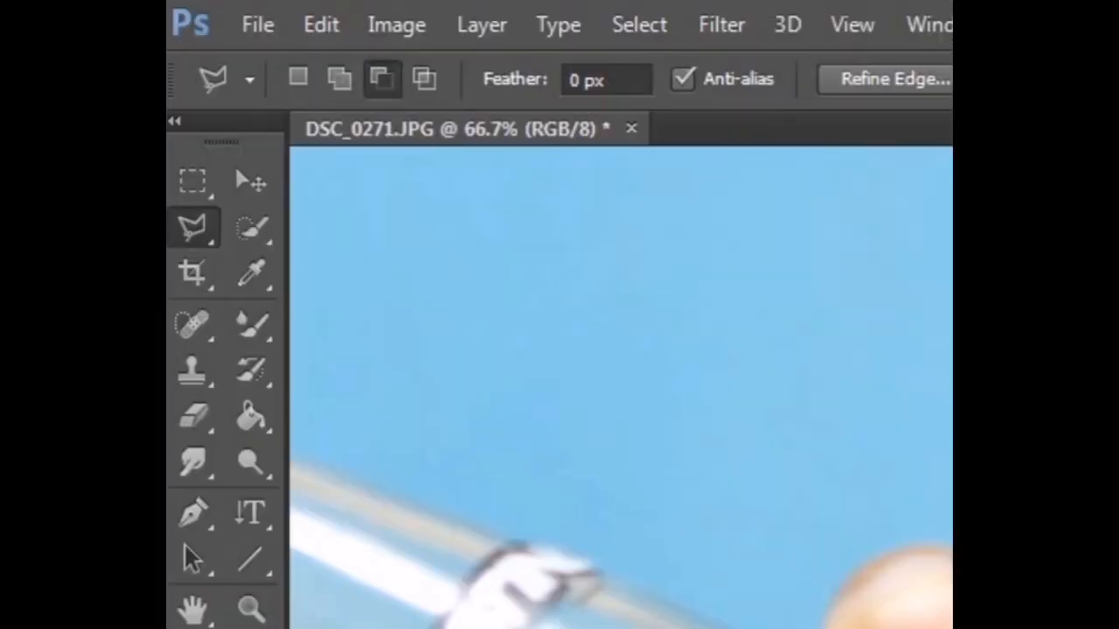
right_click(252, 228)
click(428, 254)
click(383, 79)
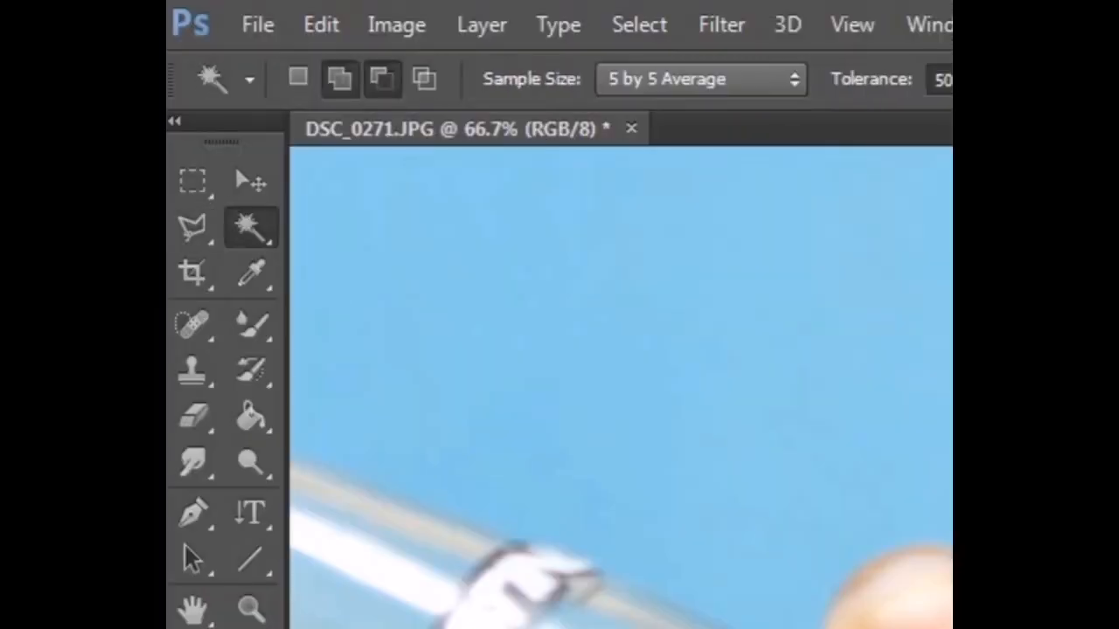
click(920, 600)
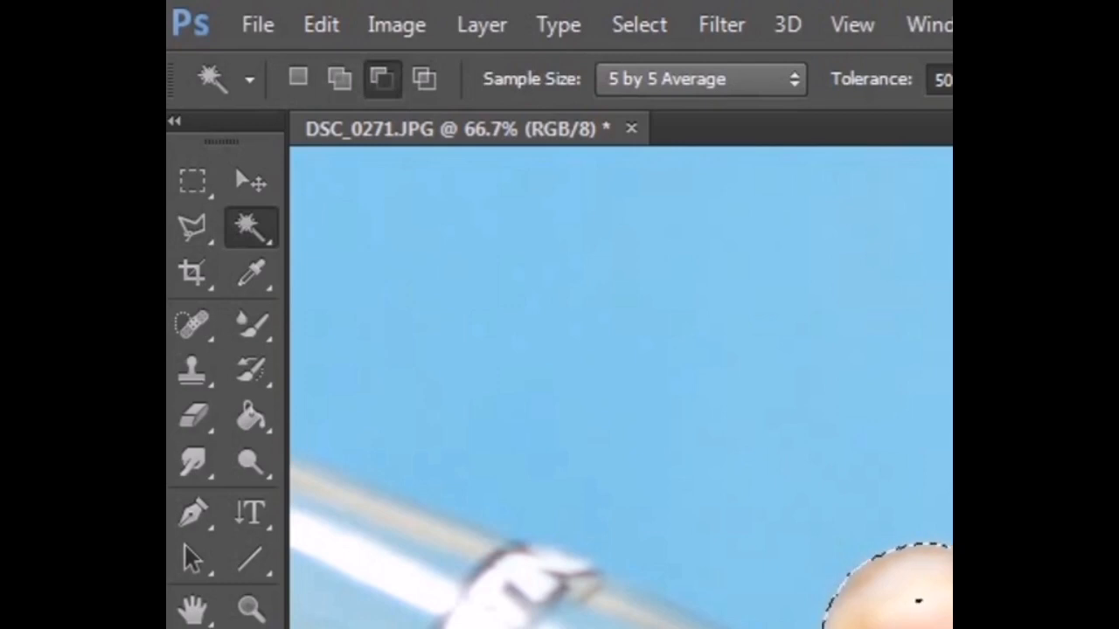
Step: Trace around the bottle and hand with the Polygonal Lasso to remove them from the selection
key(l)
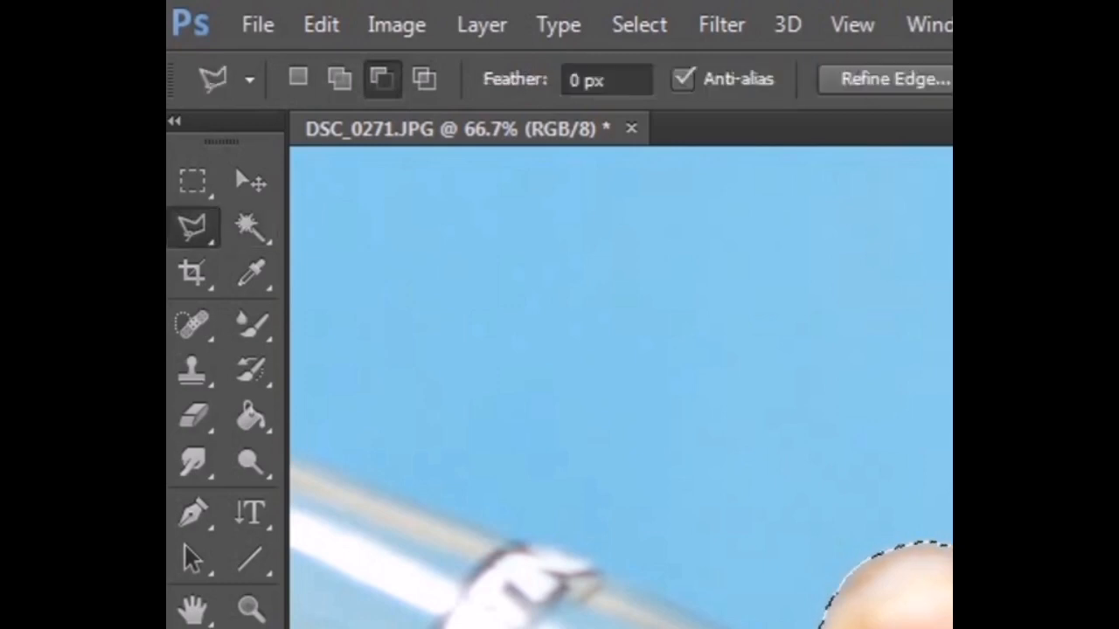
click(521, 260)
click(458, 229)
click(391, 232)
drag(271, 180, 574, 313)
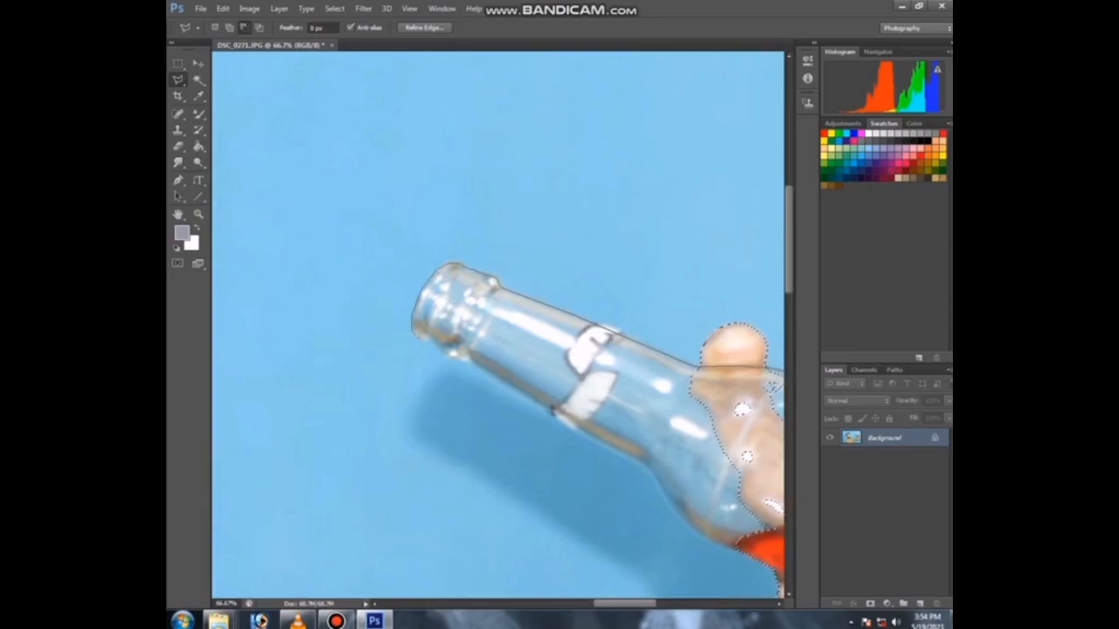
drag(451, 354, 278, 183)
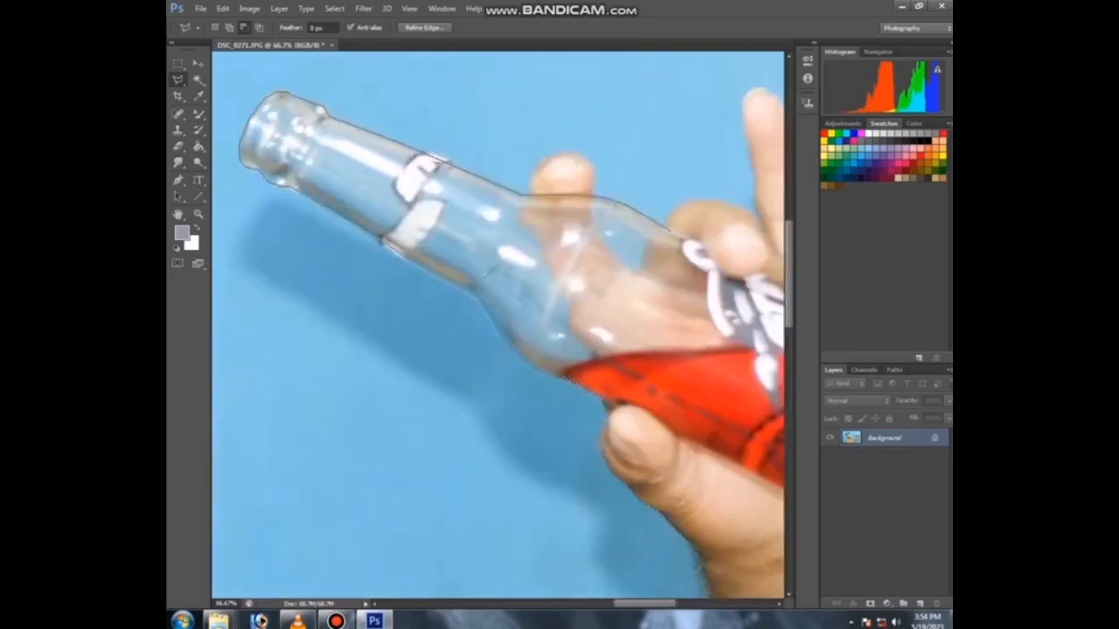
drag(743, 348, 502, 304)
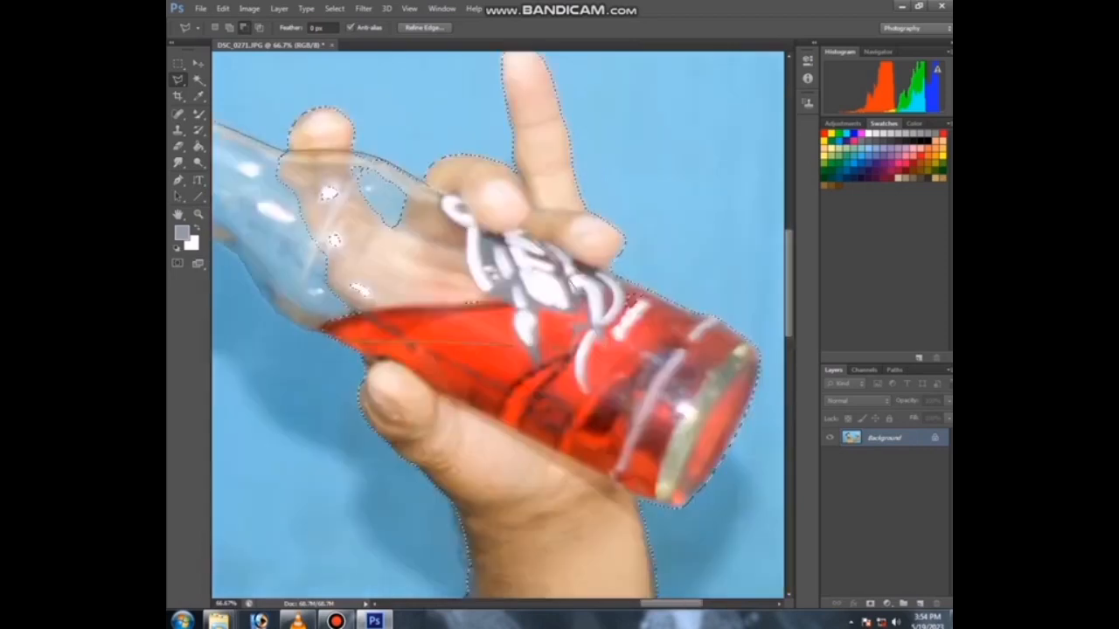
double_click(631, 300)
Step: Remove the bottle neck area from the selection with the Magic Wand
scroll(318, 58, down, 2)
key(w)
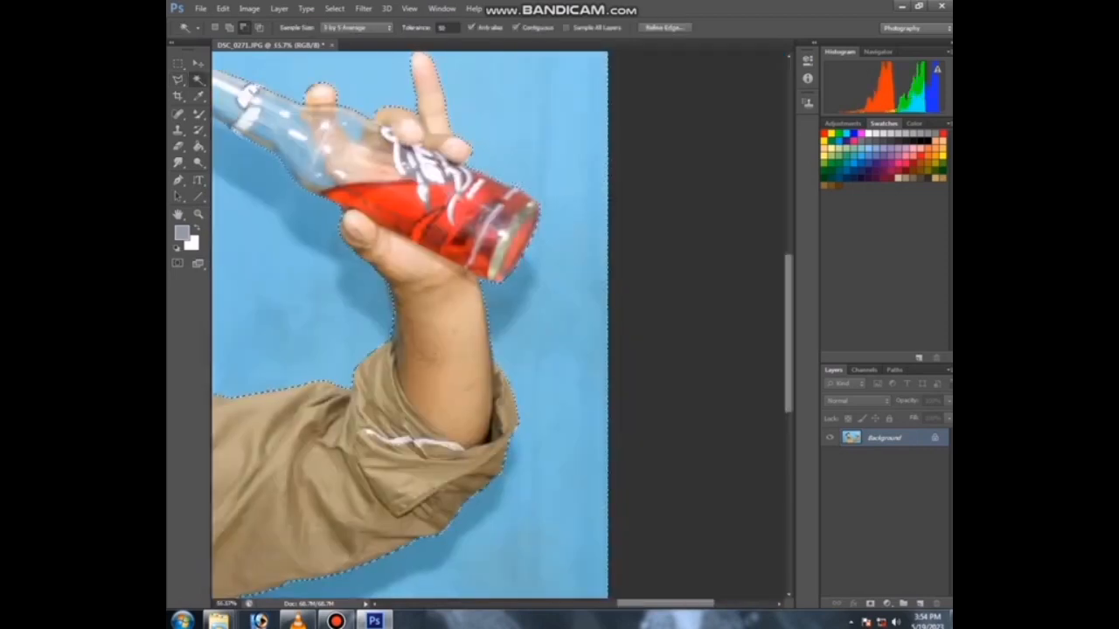
shift+click(282, 124)
Step: Feather the selection by 2 pixels
scroll(498, 324, down, 3)
scroll(498, 325, down, 1)
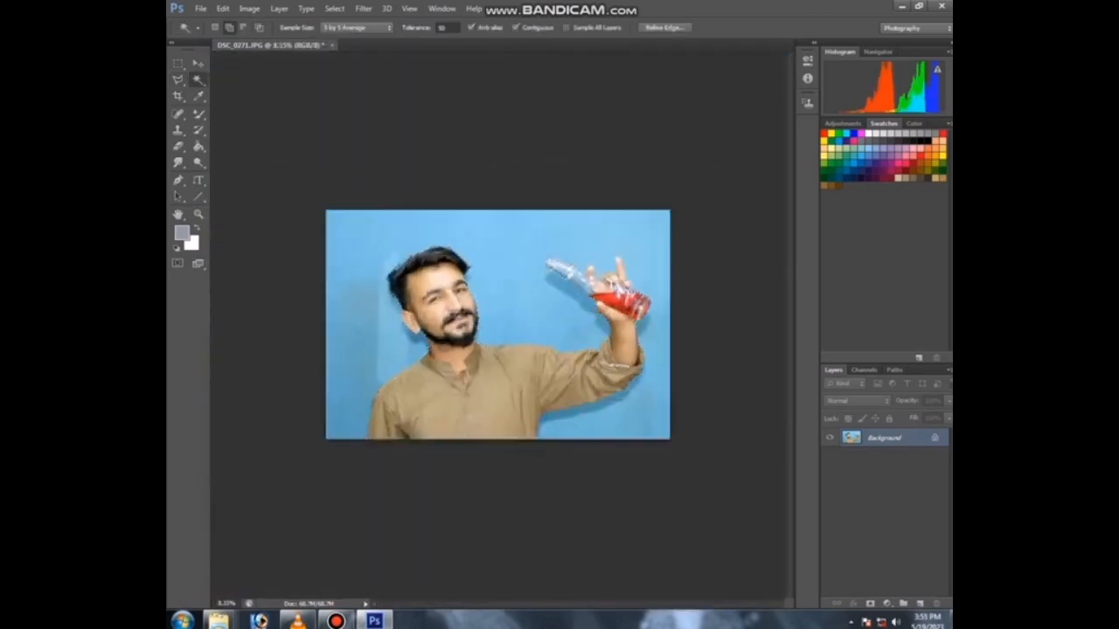
scroll(498, 324, up, 1)
right_click(495, 192)
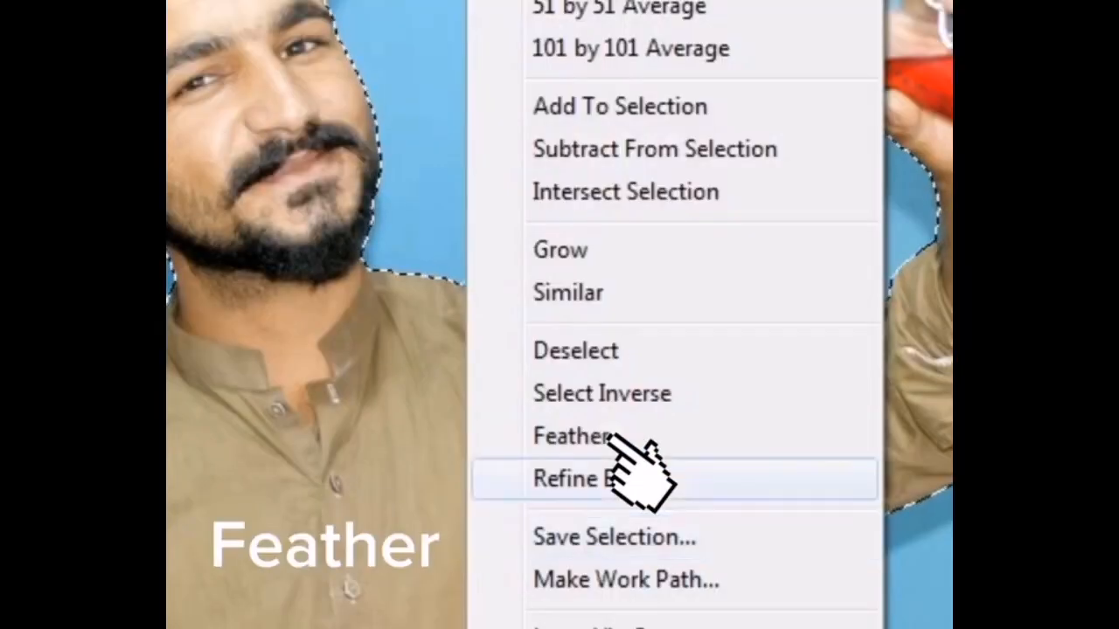
click(612, 436)
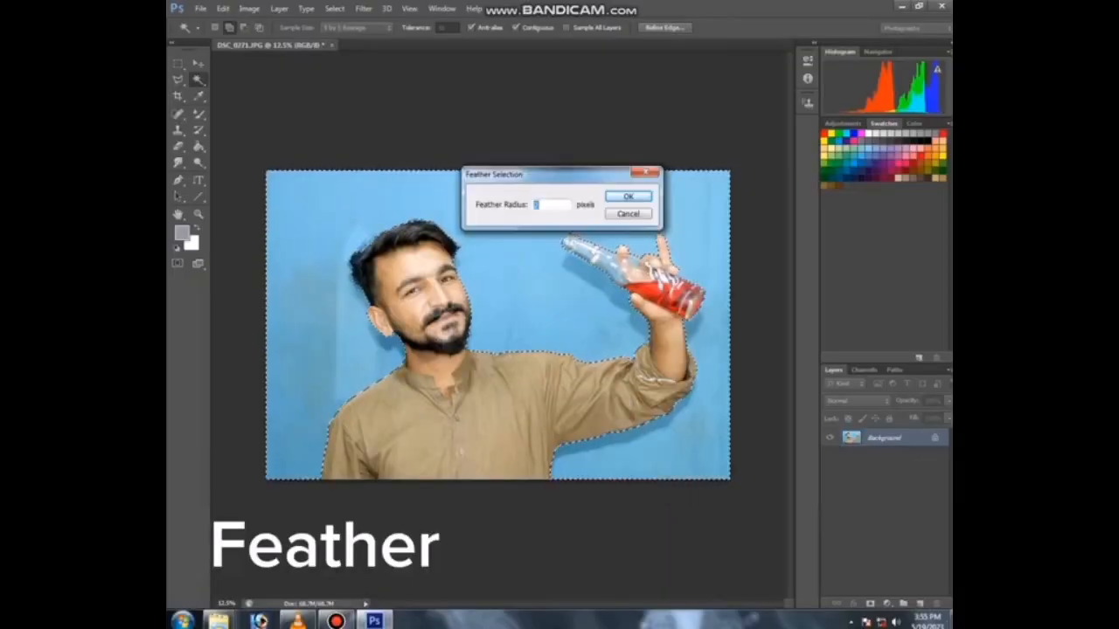
text(2)
key(Return)
Step: Duplicate the Background layer, delete the selected blue background from the copy, and deselect
right_click(891, 436)
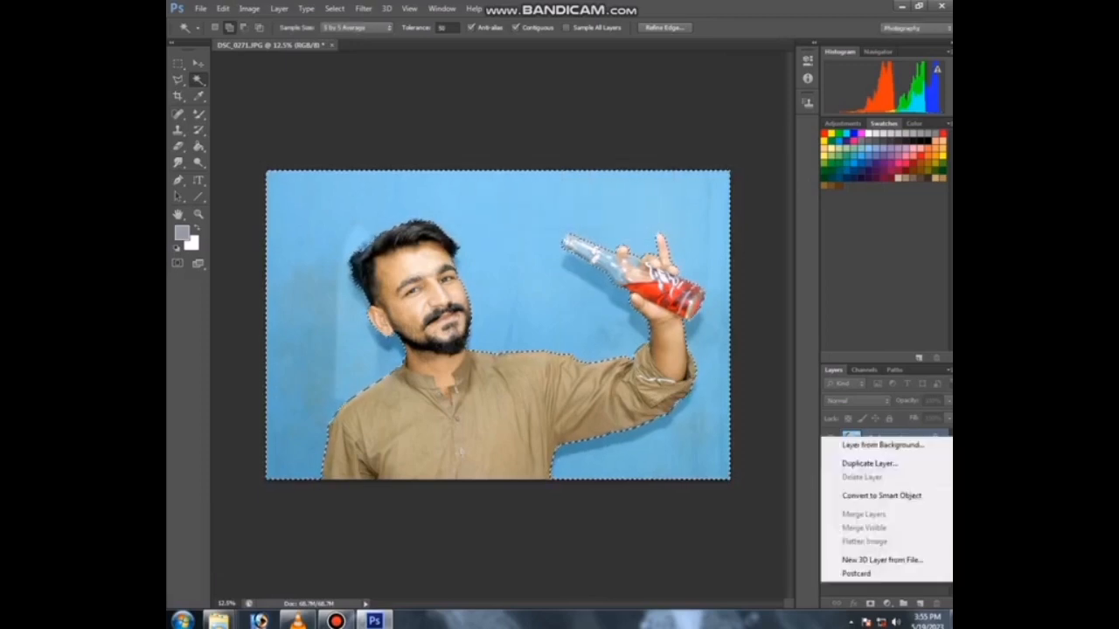
click(878, 463)
key(Return)
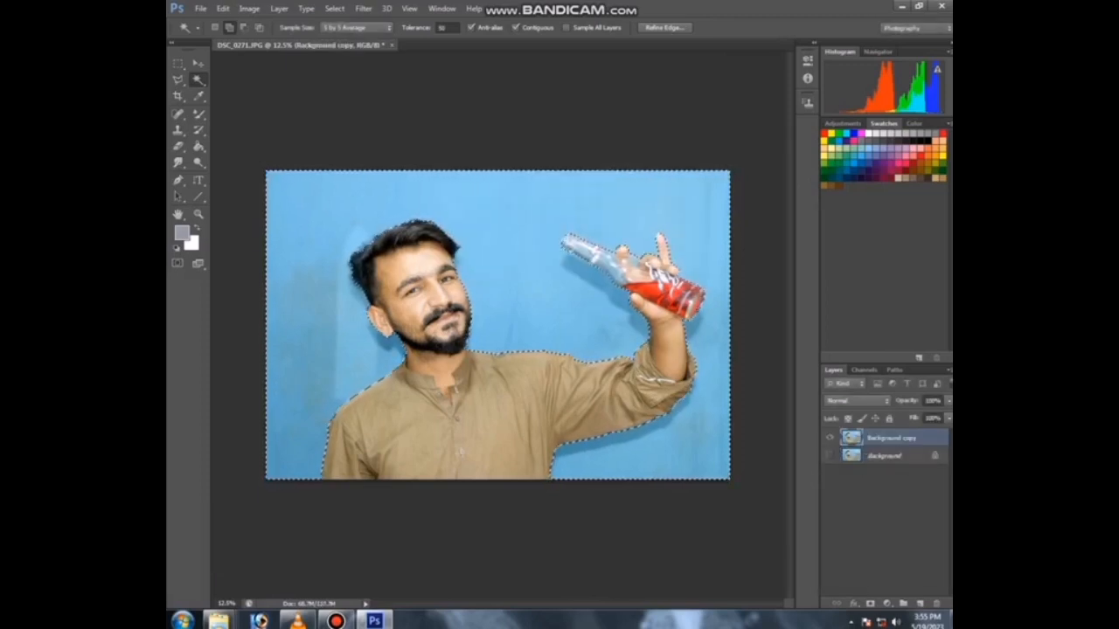
key(Delete)
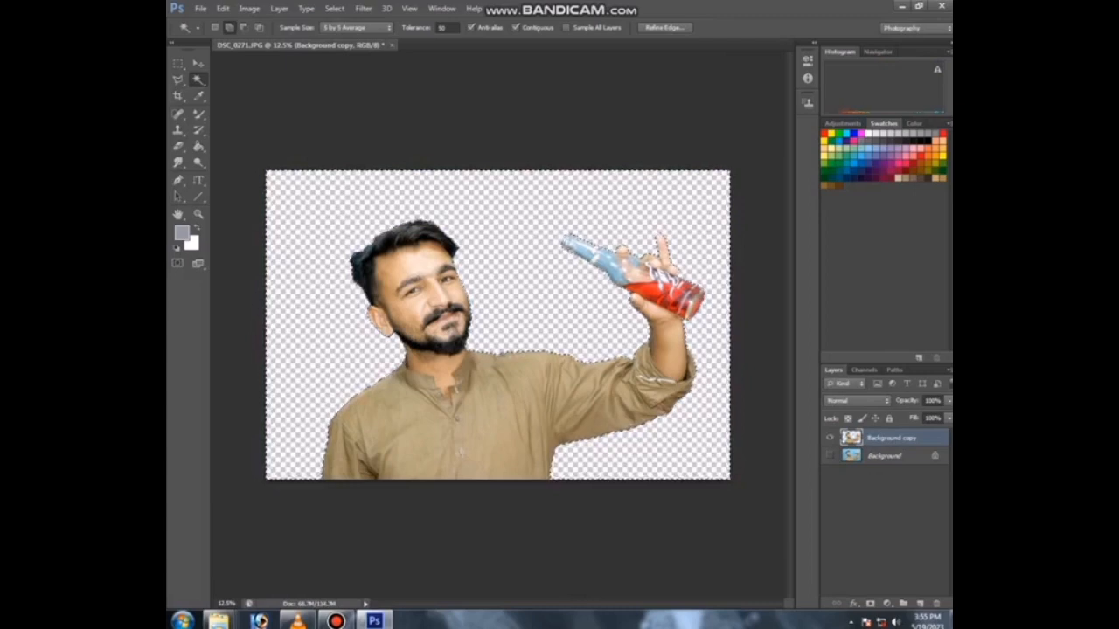
key(ctrl+d)
Step: Zoom in and choose a soft round brush with 0% hardness for the Smudge tool
key(ctrl+plus)
key(ctrl+plus)
key(ctrl+plus)
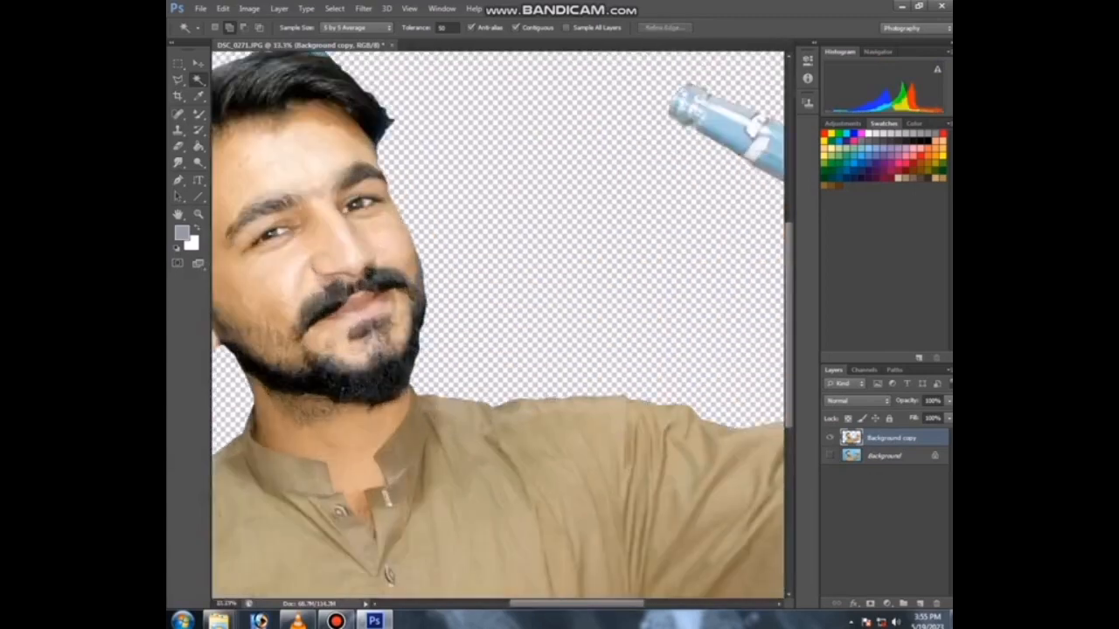
key(ctrl+plus)
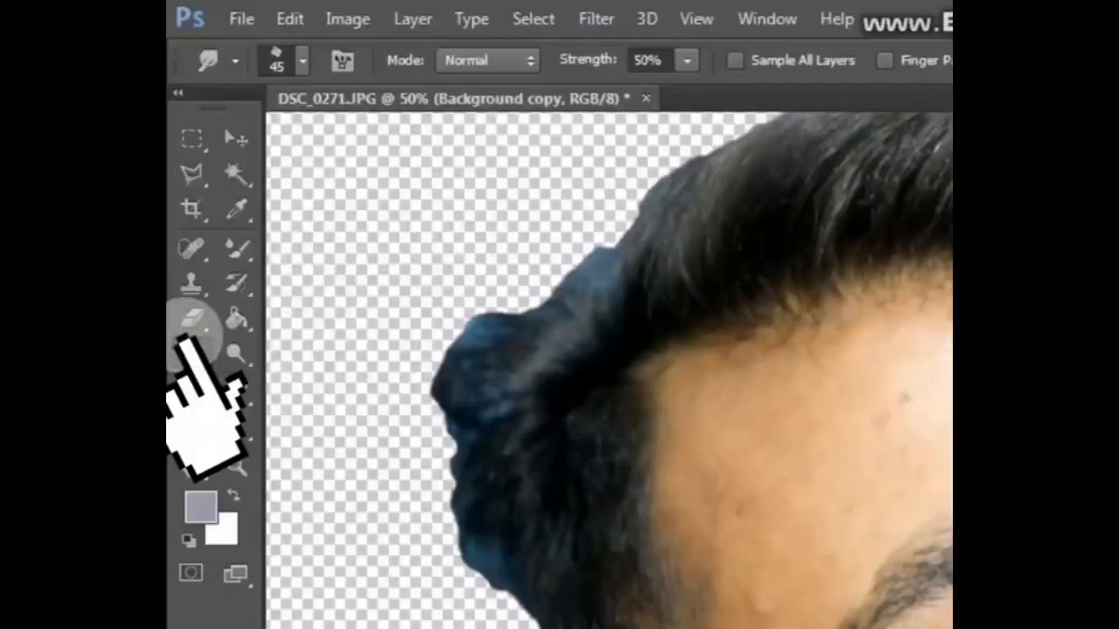
click(301, 59)
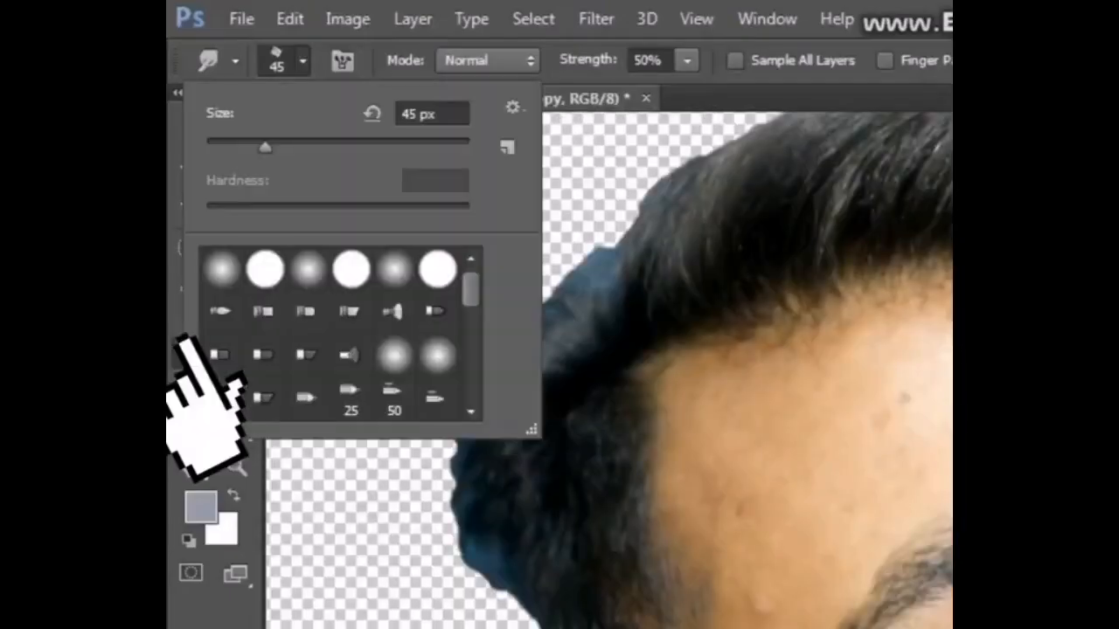
click(222, 270)
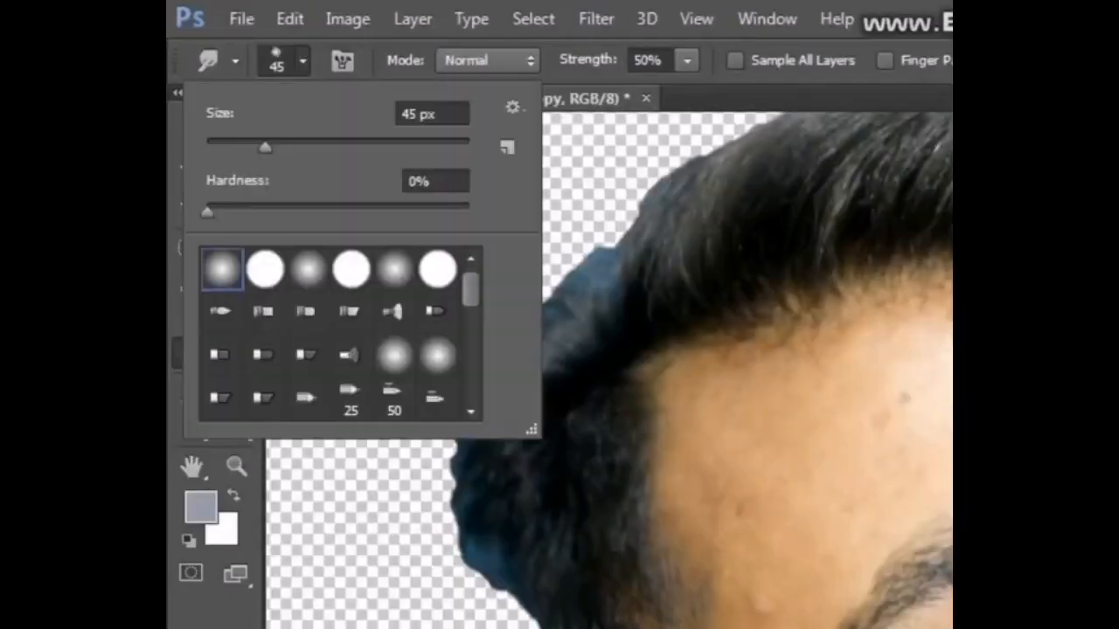
key(Return)
Step: Enlarge the Smudge brush and smudge the hair edges outward to soften the cutout
key(bracketright)
key(bracketright)
key(bracketright)
key(bracketright)
key(bracketright)
key(bracketright)
key(bracketright)
drag(507, 594, 474, 463)
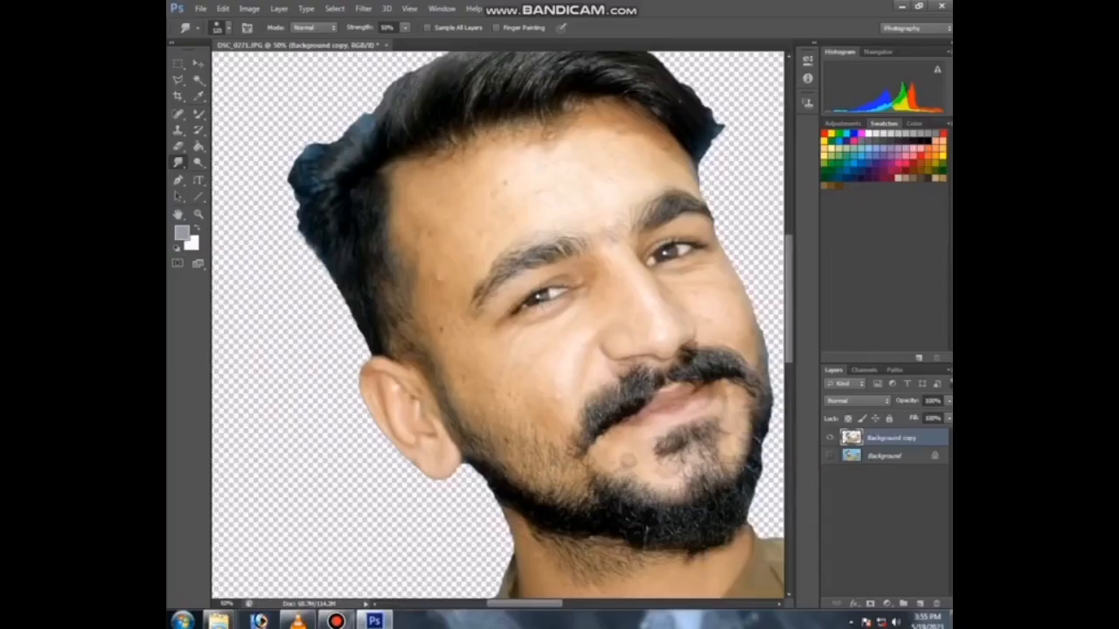
drag(300, 187, 303, 157)
drag(341, 166, 448, 266)
drag(476, 220, 521, 171)
mouse_move(456, 246)
mouse_down()
mouse_move(451, 231)
mouse_move(474, 183)
mouse_move(554, 154)
mouse_up()
scroll(612, 324, up, 1)
drag(751, 490, 236, 218)
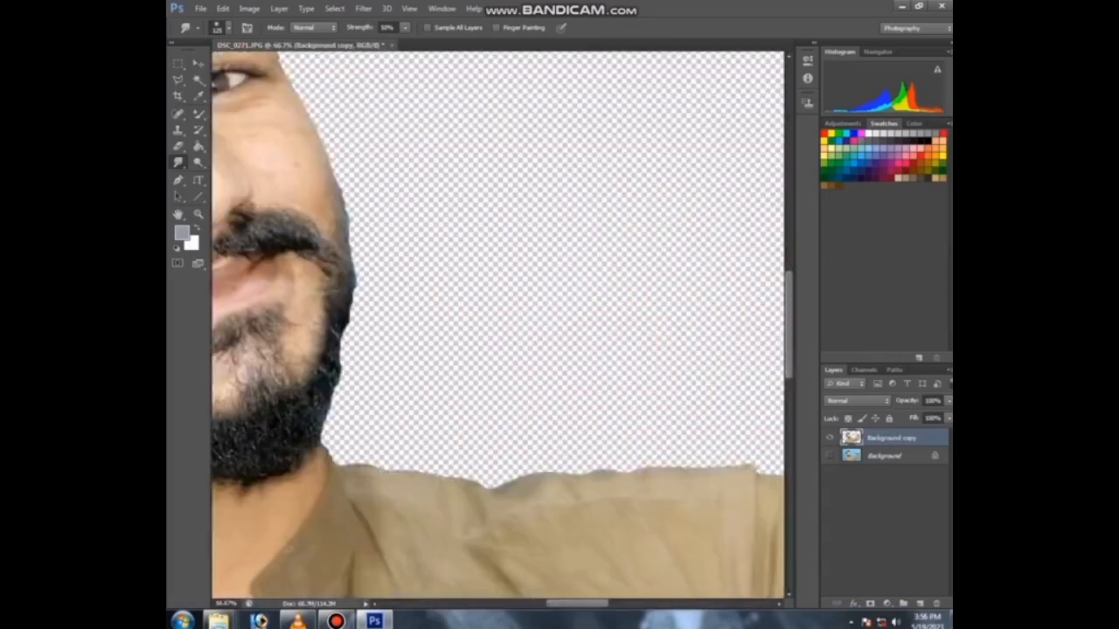
scroll(349, 218, up, 2)
drag(455, 262, 495, 272)
mouse_move(518, 188)
mouse_down()
mouse_move(485, 254)
mouse_move(467, 227)
mouse_move(526, 328)
mouse_up()
drag(507, 345, 540, 271)
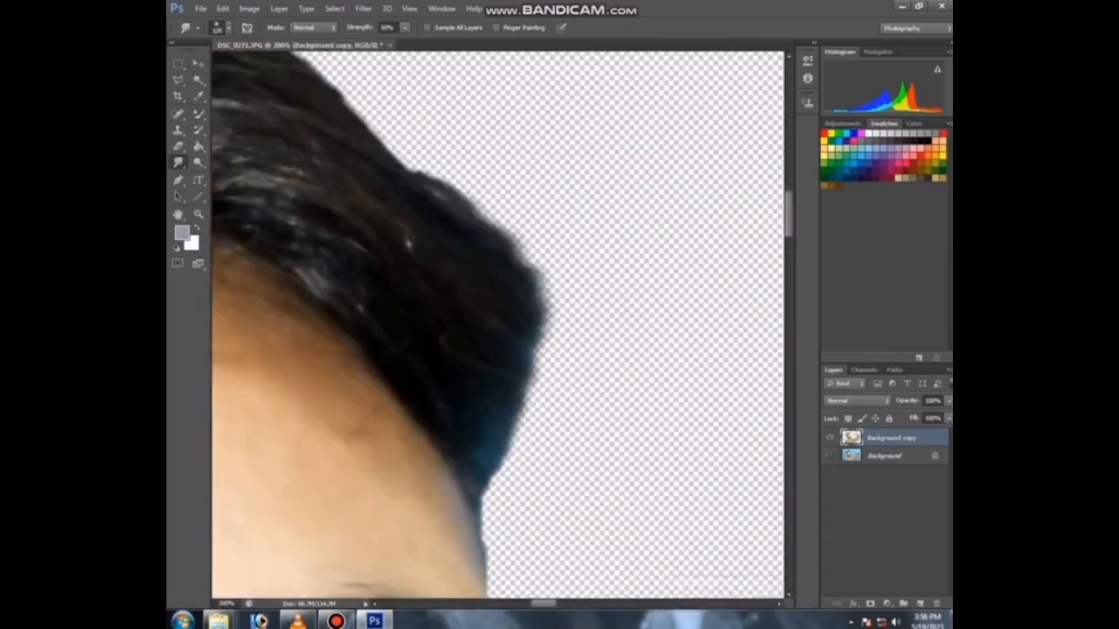
Step: Smudge the hair strands along the top of the head at close zoom
drag(407, 242, 677, 333)
drag(280, 280, 708, 332)
drag(280, 289, 700, 337)
drag(419, 271, 485, 205)
drag(629, 262, 450, 293)
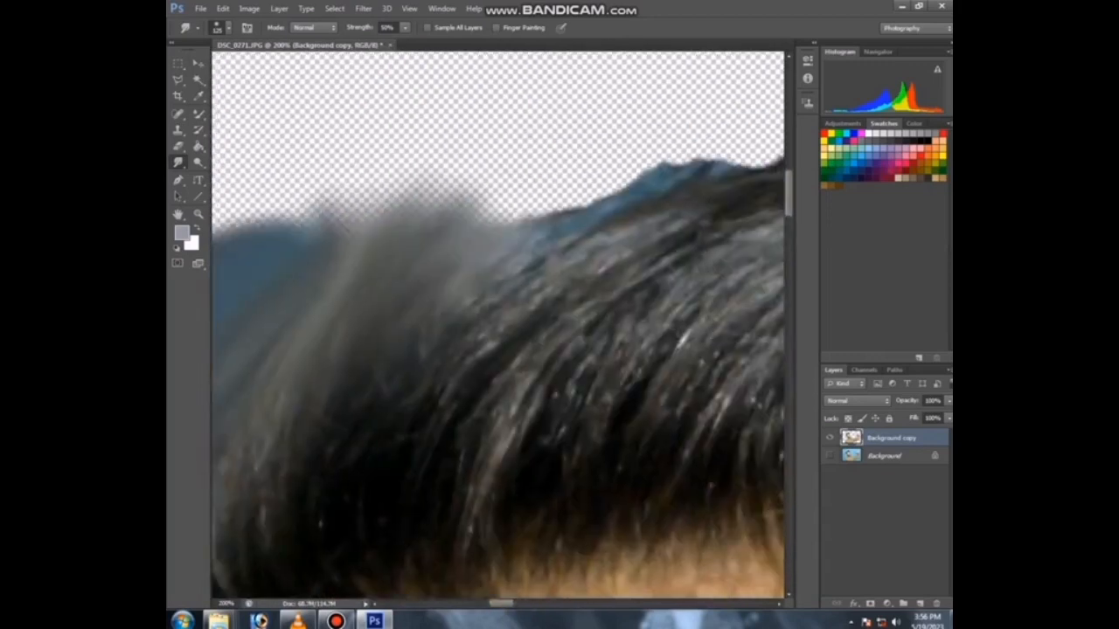
drag(476, 253, 550, 179)
drag(673, 254, 363, 237)
drag(411, 158, 625, 131)
drag(647, 236, 422, 223)
mouse_move(499, 139)
mouse_down()
mouse_move(568, 131)
mouse_move(633, 179)
mouse_up()
drag(647, 350, 446, 254)
mouse_move(455, 153)
mouse_down()
mouse_move(516, 179)
mouse_move(638, 293)
mouse_move(596, 322)
mouse_up()
Step: Resize the brush and smudge the hair outline above the forehead
key(ctrl+minus)
key(bracketleft)
key(bracketleft)
key(bracketleft)
key(bracketleft)
key(bracketleft)
key(bracketleft)
key(bracketleft)
key(bracketleft)
key(bracketleft)
key(bracketright)
key(bracketright)
key(bracketright)
key(bracketright)
key(bracketright)
key(bracketright)
key(bracketright)
key(bracketright)
drag(614, 384, 593, 459)
drag(612, 323, 595, 420)
drag(584, 284, 594, 371)
key(ctrl+minus)
drag(394, 349, 661, 318)
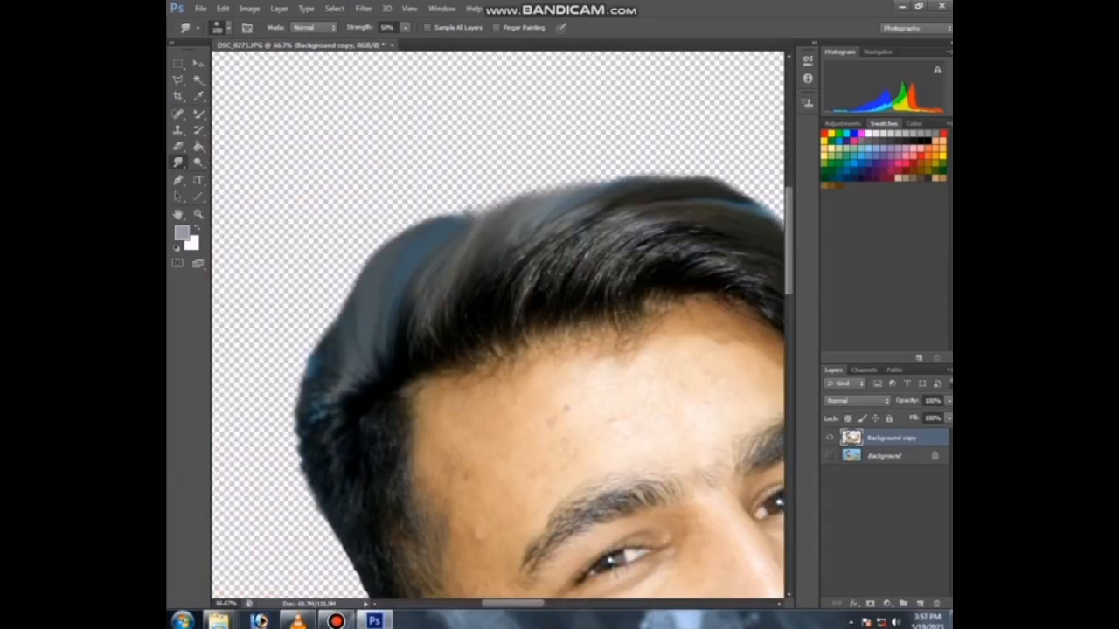
drag(455, 223, 500, 212)
mouse_move(503, 219)
mouse_down()
mouse_move(516, 183)
mouse_move(599, 192)
mouse_up()
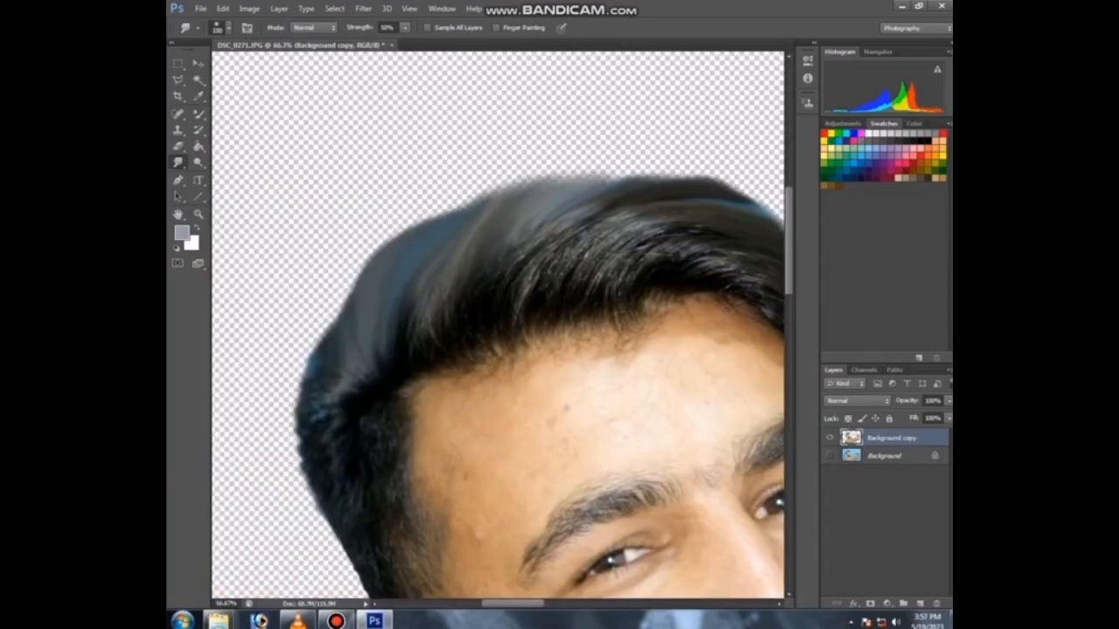
Step: Enlarge the brush and smudge along the hair's left contour up to the crown
key(bracketright)
drag(354, 336, 336, 295)
mouse_move(371, 284)
mouse_down()
mouse_move(355, 265)
mouse_move(404, 227)
mouse_up()
mouse_move(444, 231)
mouse_down()
mouse_move(432, 215)
mouse_move(453, 202)
mouse_up()
mouse_move(491, 210)
mouse_down()
mouse_move(474, 195)
mouse_move(508, 186)
mouse_up()
mouse_move(544, 197)
mouse_down()
mouse_move(530, 183)
mouse_move(566, 176)
mouse_up()
key(bracketleft)
drag(603, 194, 591, 175)
scroll(491, 320, down, 3)
scroll(376, 446, up, 2)
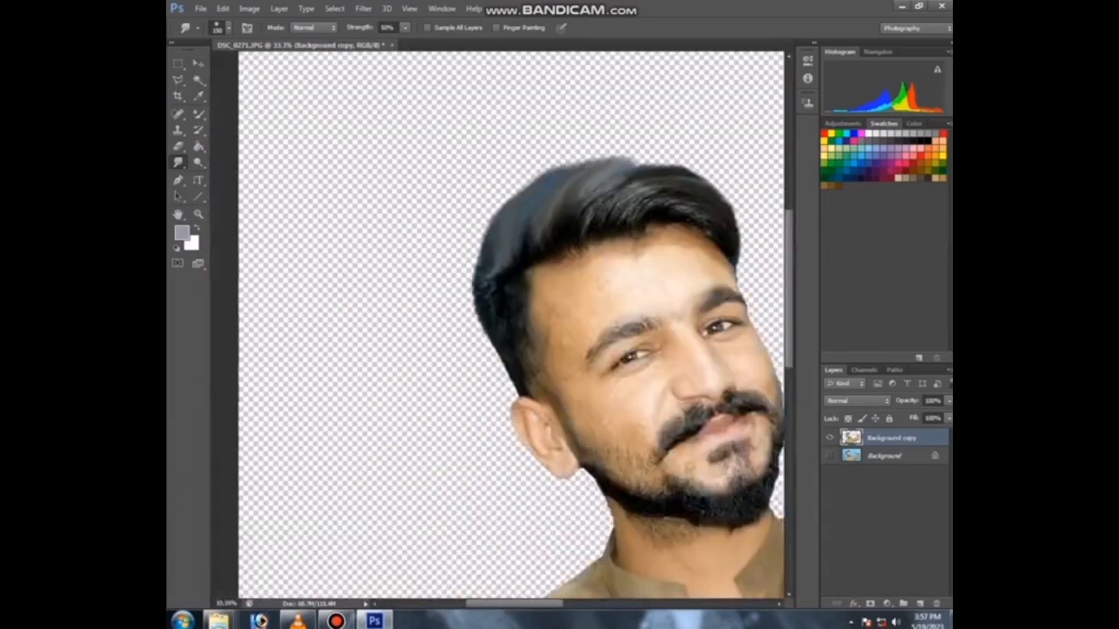
Step: Smudge the hair's crown edge, changing the brush size between strokes
drag(612, 262, 530, 343)
mouse_move(688, 191)
mouse_down()
mouse_move(678, 173)
mouse_move(627, 164)
mouse_up()
scroll(697, 129, up, 3)
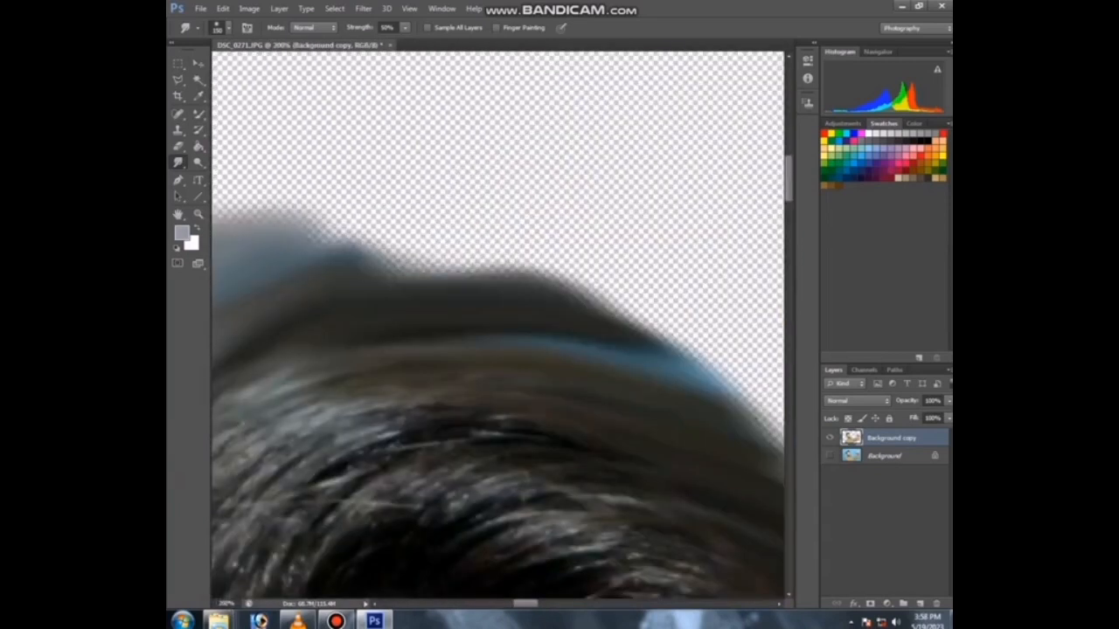
mouse_move(337, 288)
mouse_down()
mouse_move(345, 257)
mouse_move(520, 281)
mouse_move(695, 371)
mouse_up()
scroll(503, 323, down, 2)
key(bracketright)
key(bracketright)
drag(563, 327, 602, 373)
drag(447, 322, 463, 306)
mouse_move(385, 322)
mouse_down()
mouse_move(402, 306)
mouse_move(524, 331)
mouse_up()
key(bracketleft)
mouse_move(406, 354)
mouse_down()
mouse_move(424, 337)
mouse_move(398, 330)
mouse_up()
drag(349, 455, 523, 326)
Step: Smudge the hair's left edge with a larger brush and the top with a smaller one
key(bracketright)
key(bracketright)
key(bracketright)
key(bracketright)
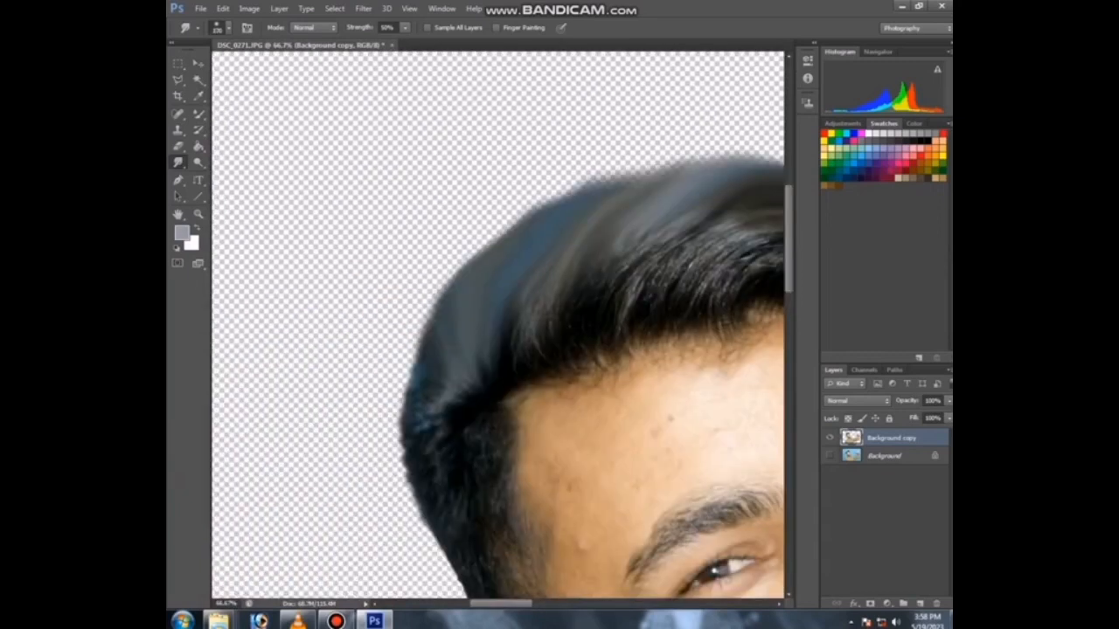
drag(437, 367, 418, 343)
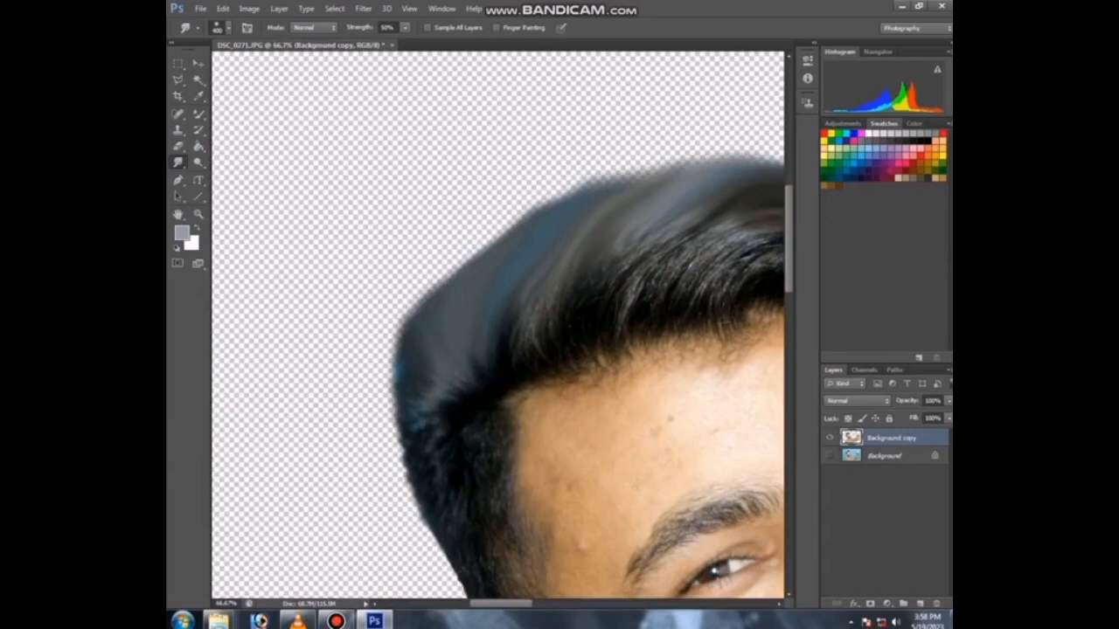
mouse_move(467, 287)
mouse_down()
mouse_move(453, 269)
mouse_move(465, 248)
mouse_move(514, 212)
mouse_up()
key(bracketleft)
key(bracketleft)
key(bracketleft)
mouse_move(554, 211)
mouse_down()
mouse_move(548, 198)
mouse_move(561, 185)
mouse_up()
Step: Smudge more strokes along the upper hair edge
key(ctrl+minus)
key(ctrl+minus)
key(ctrl+minus)
key(ctrl+minus)
key(ctrl+minus)
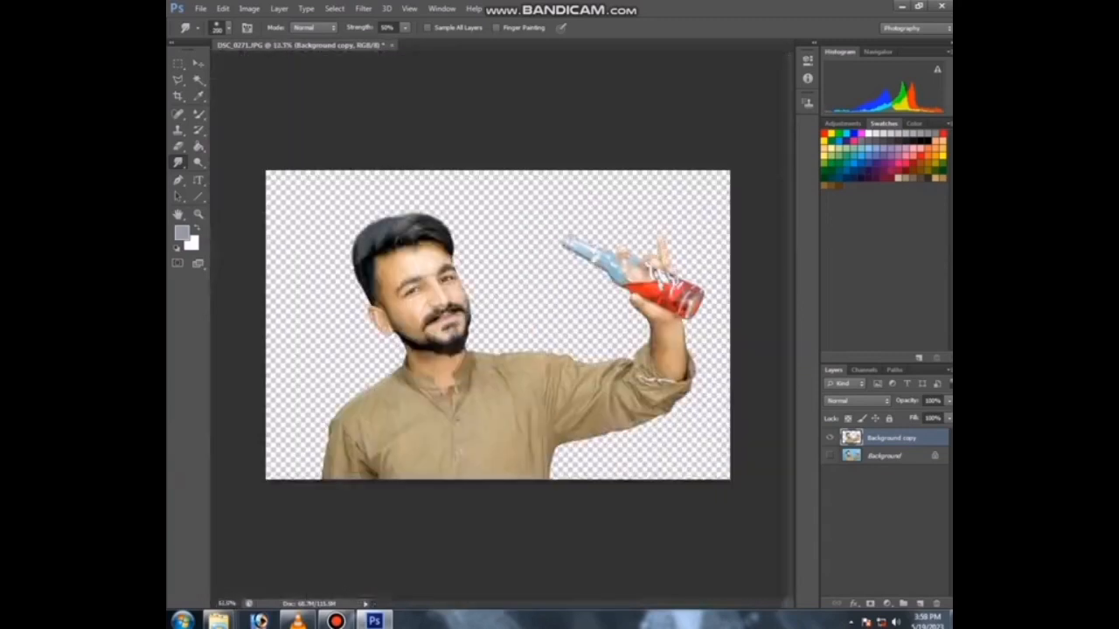
key(ctrl+plus)
key(ctrl+plus)
key(ctrl+plus)
key(ctrl+plus)
drag(289, 175, 638, 489)
drag(447, 238, 442, 218)
mouse_move(477, 231)
mouse_down()
mouse_move(472, 215)
mouse_move(496, 214)
mouse_move(448, 223)
mouse_move(367, 285)
mouse_up()
Step: Apply the Clone Stamp tool to the hair near the hairline
key(s)
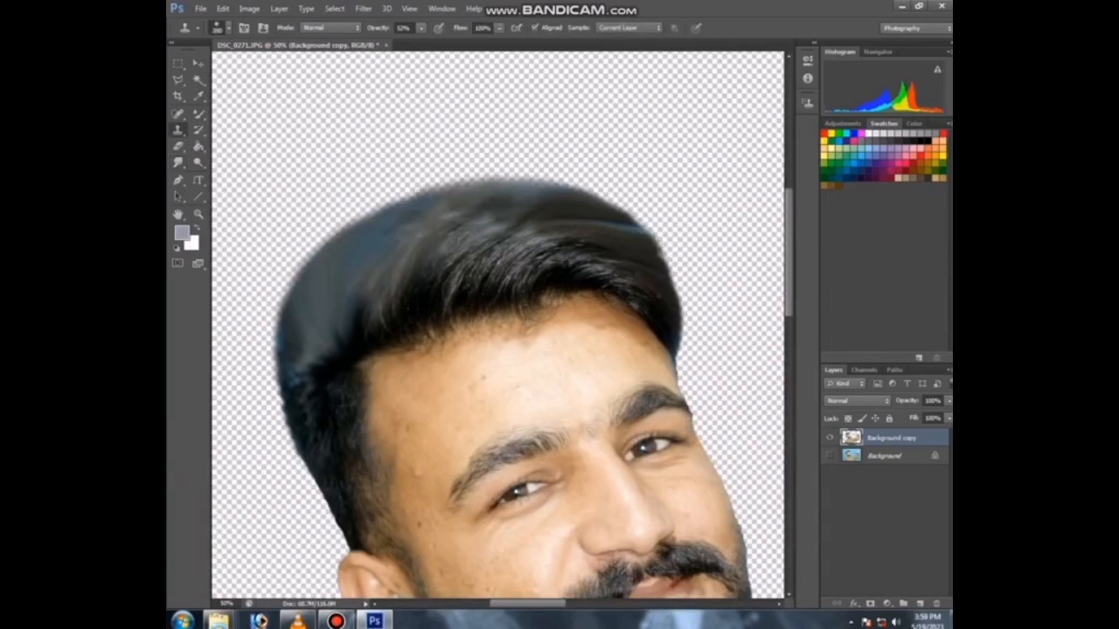
scroll(374, 297, up, 1)
click(518, 322)
click(465, 335)
click(493, 295)
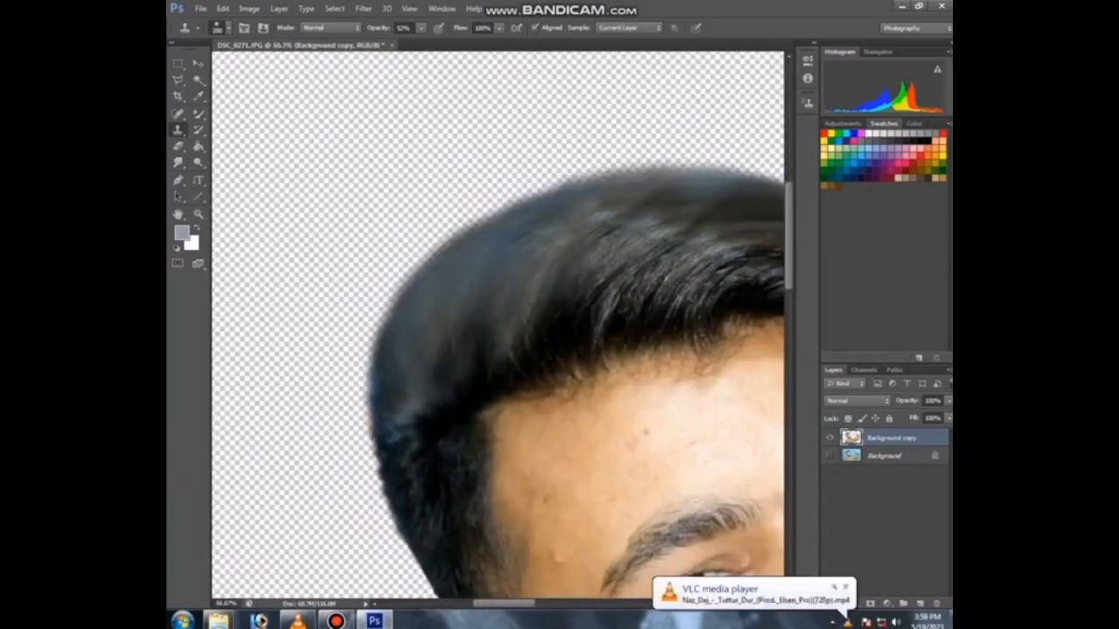
click(494, 296)
scroll(494, 302, down, 3)
scroll(618, 337, up, 2)
Step: Smudge the hair's upper edge with the Smudge tool, reducing the brush size between strokes
key(r)
drag(632, 253, 654, 264)
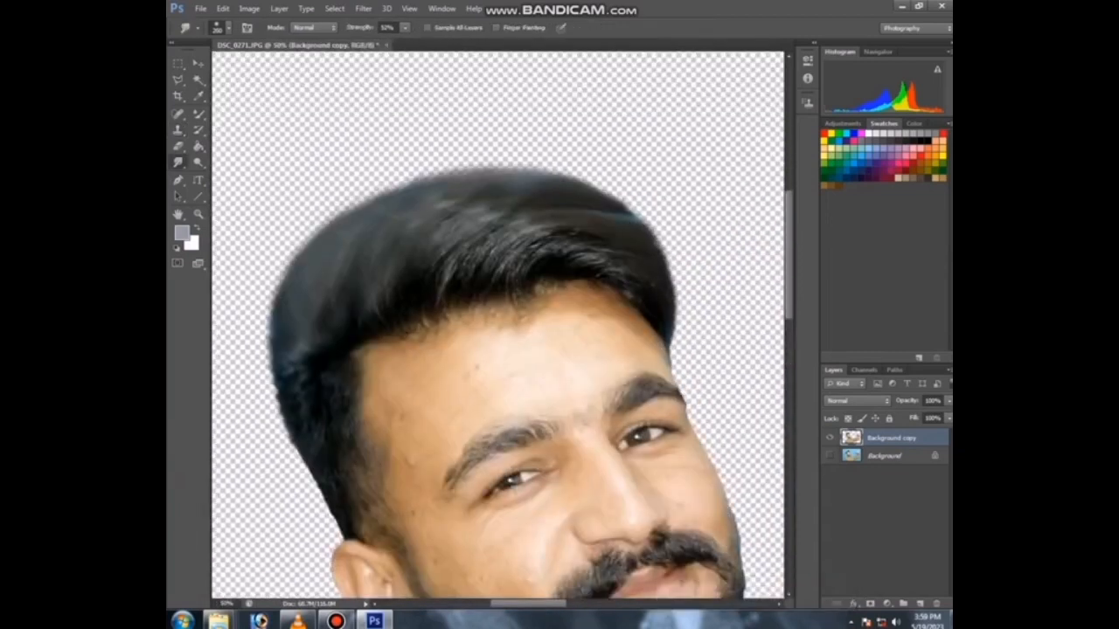
key(bracketleft)
drag(684, 313, 672, 301)
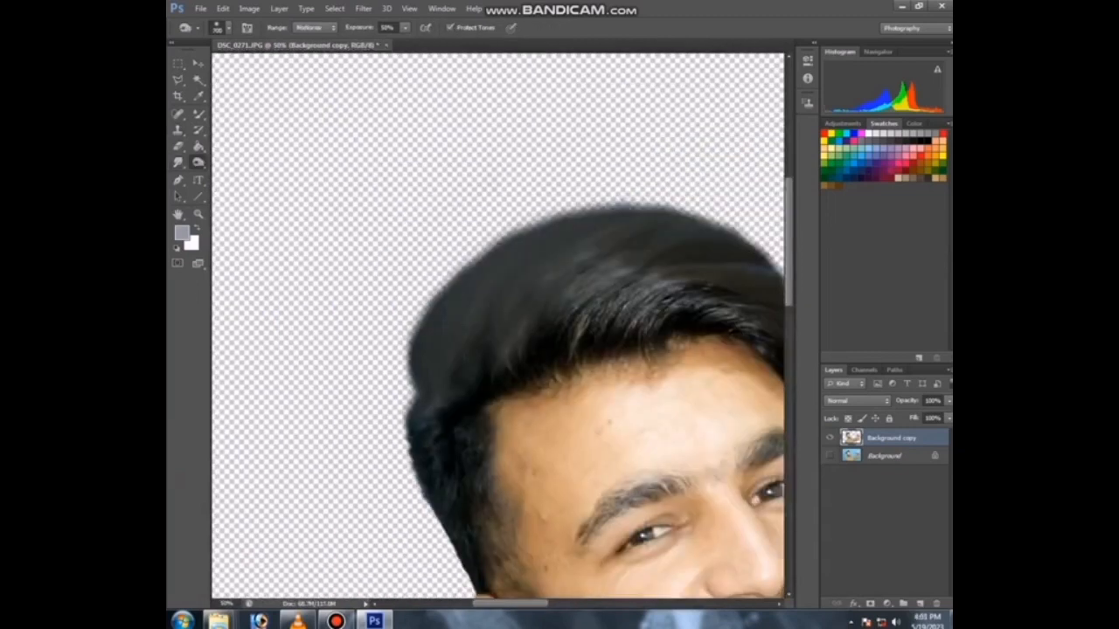
drag(551, 517, 426, 163)
Step: Smudge the beard's outer edge along the jaw to soften it
key(ctrl+plus)
drag(603, 350, 442, 328)
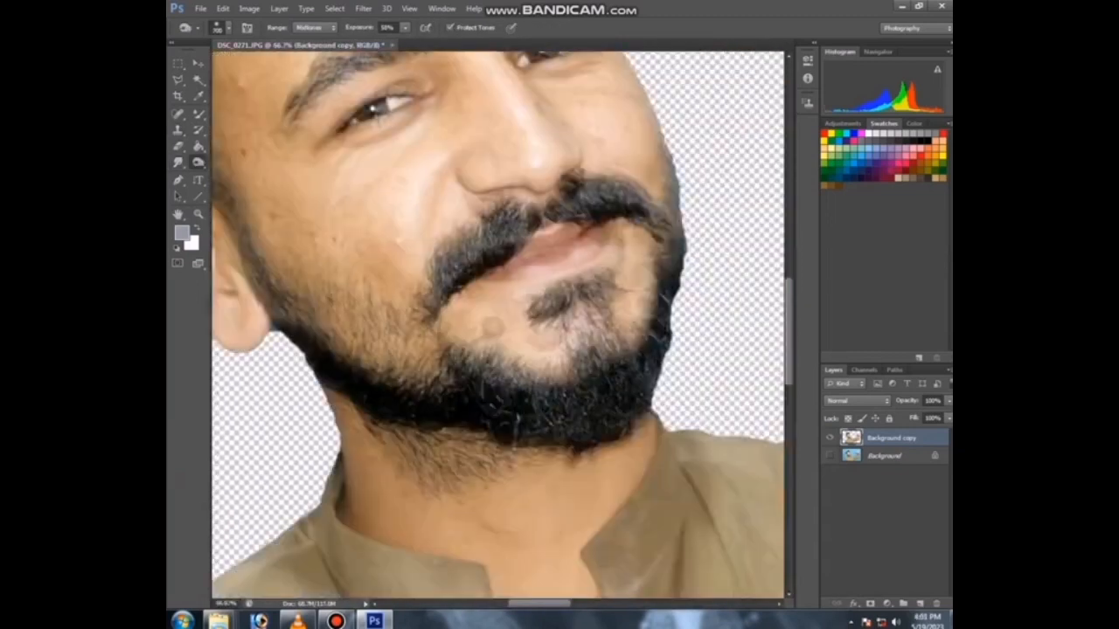
drag(524, 236, 368, 420)
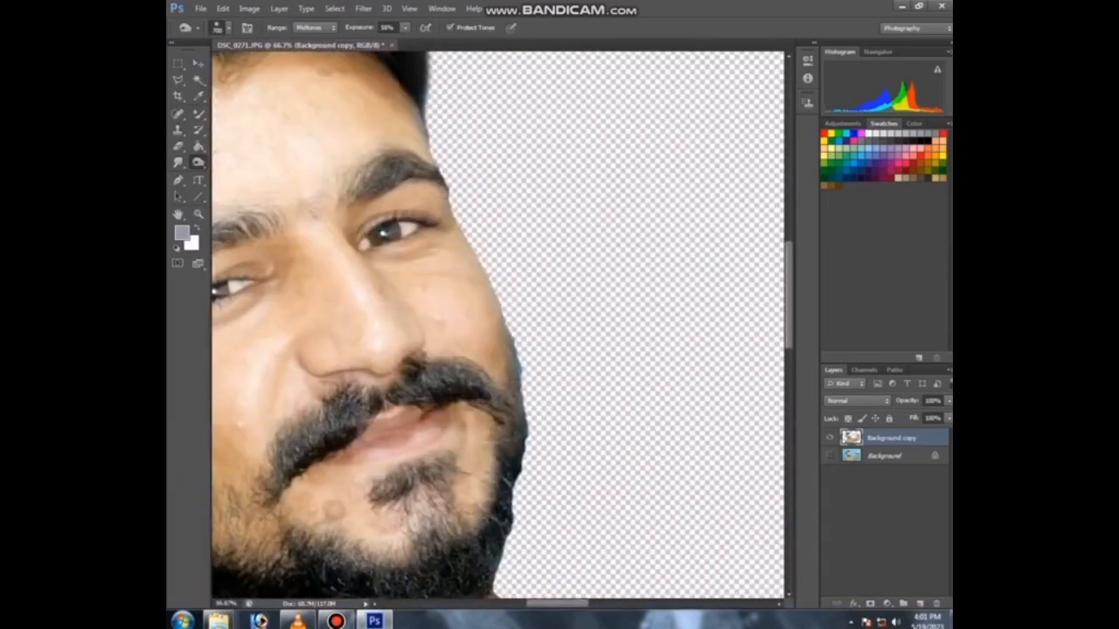
key(ctrl+0)
key(ctrl+minus)
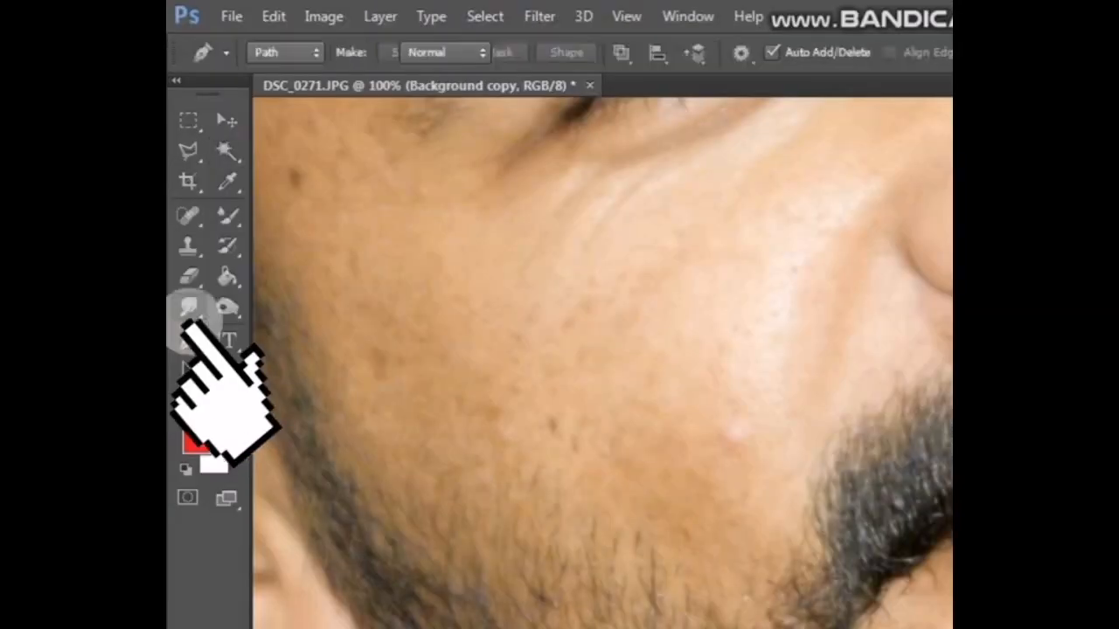
click(177, 162)
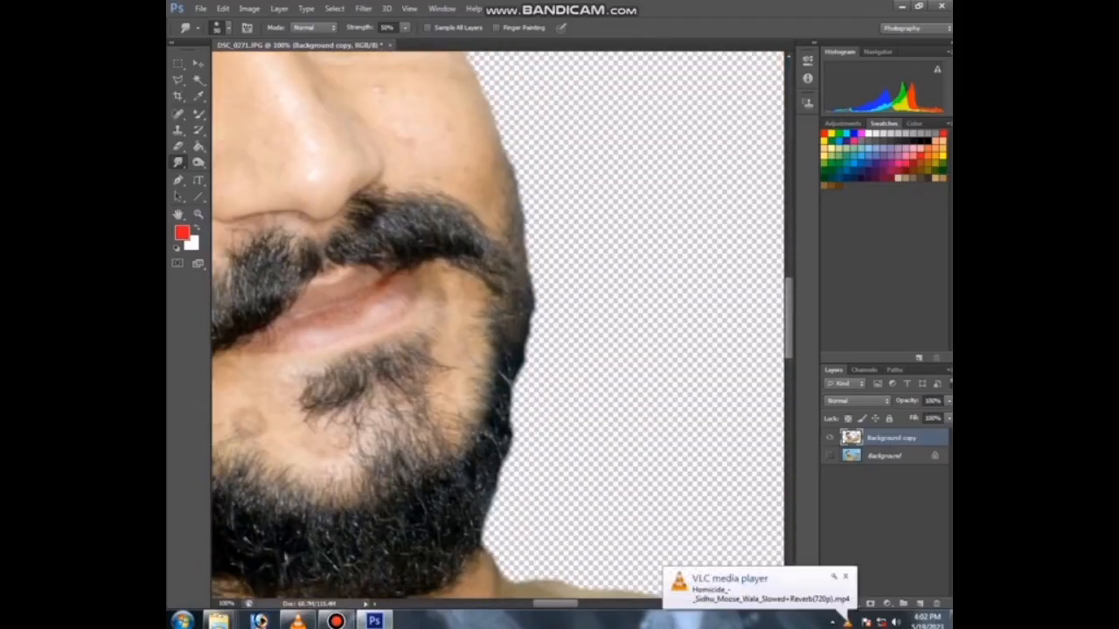
mouse_move(534, 286)
mouse_down()
mouse_move(531, 328)
mouse_move(525, 238)
mouse_up()
drag(525, 360, 509, 407)
drag(530, 316, 512, 432)
drag(519, 393, 511, 437)
mouse_move(529, 342)
mouse_down()
mouse_move(517, 392)
mouse_move(592, 281)
mouse_up()
drag(540, 423, 565, 381)
drag(565, 381, 552, 424)
Step: Add a new layer and fill it with the red foreground colour
key(ctrl+minus)
key(ctrl+minus)
key(ctrl+minus)
key(ctrl+minus)
key(ctrl+minus)
key(ctrl+minus)
key(ctrl+minus)
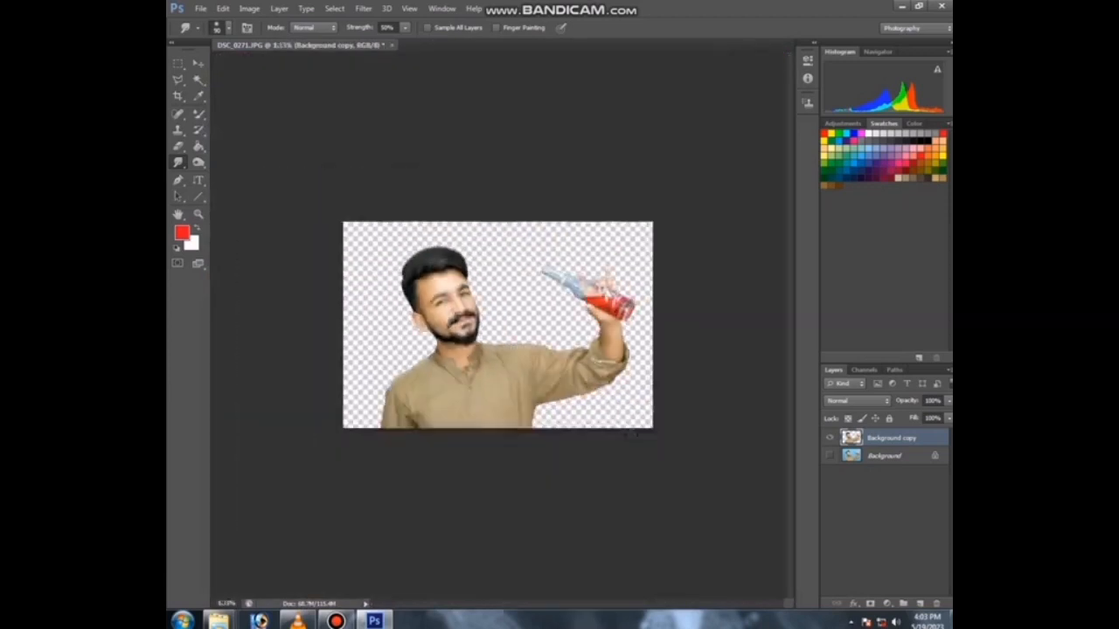
key(ctrl+plus)
key(g)
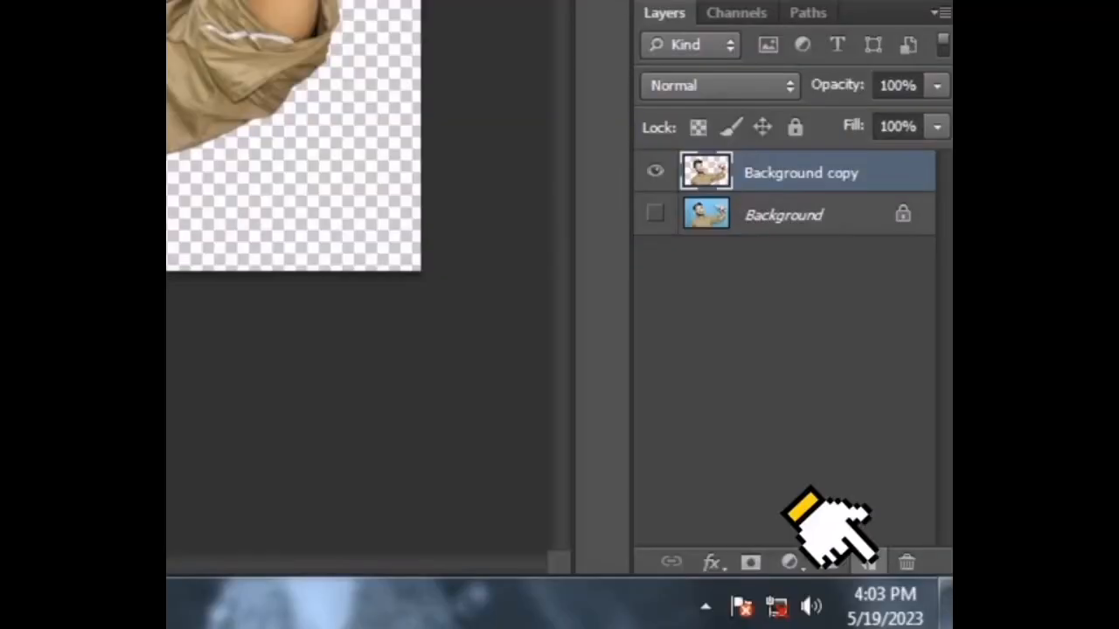
click(868, 562)
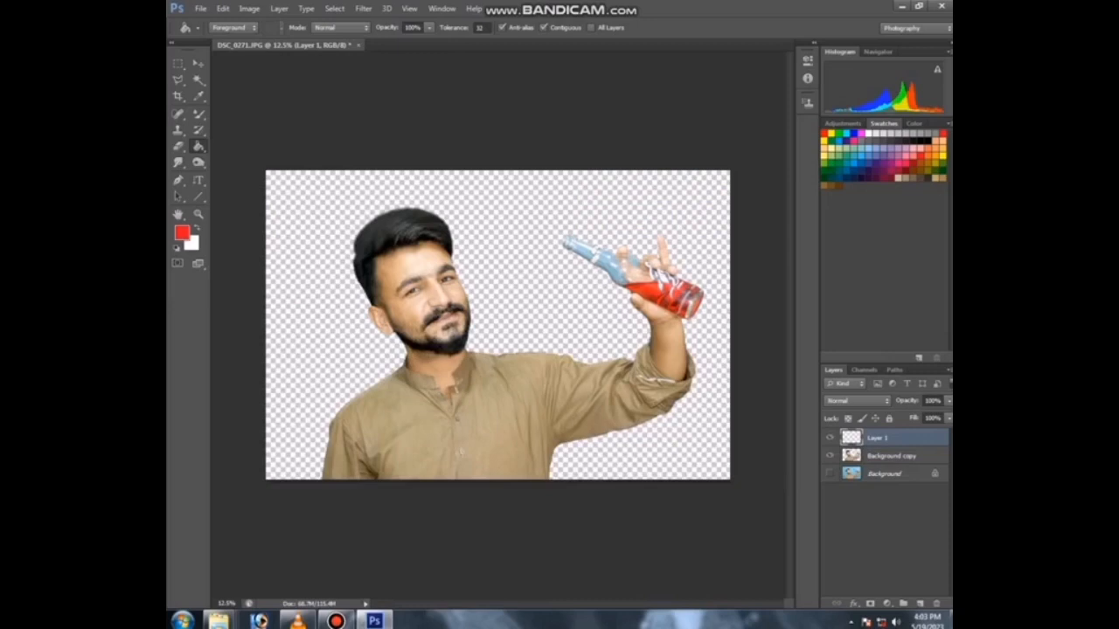
key(alt+BackSpace)
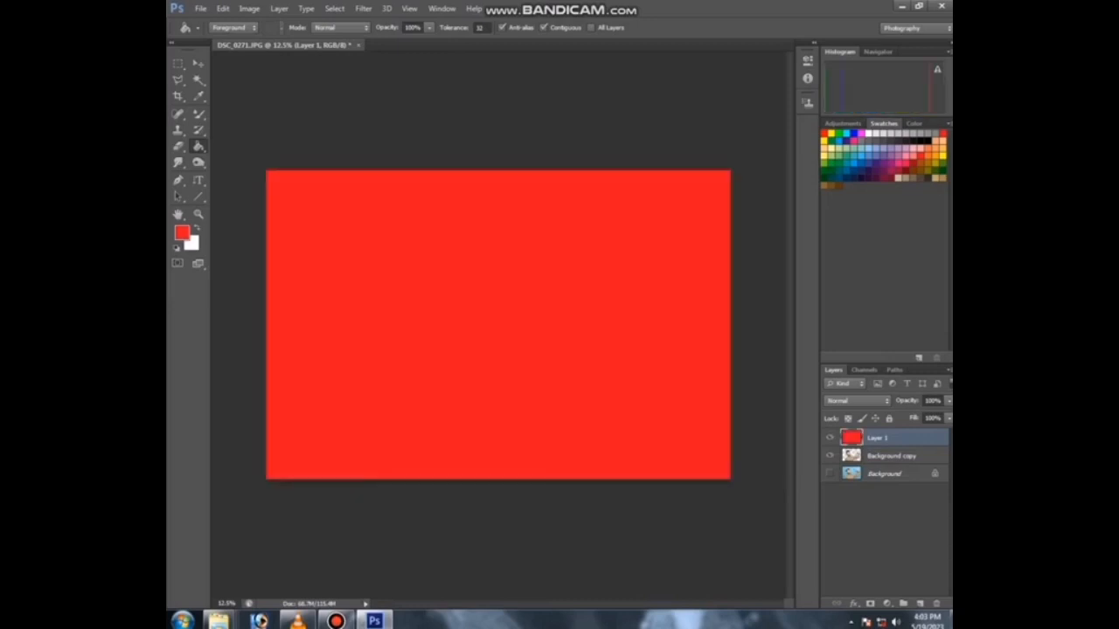
Step: Move the red layer beneath the cutout layer
drag(892, 456, 891, 432)
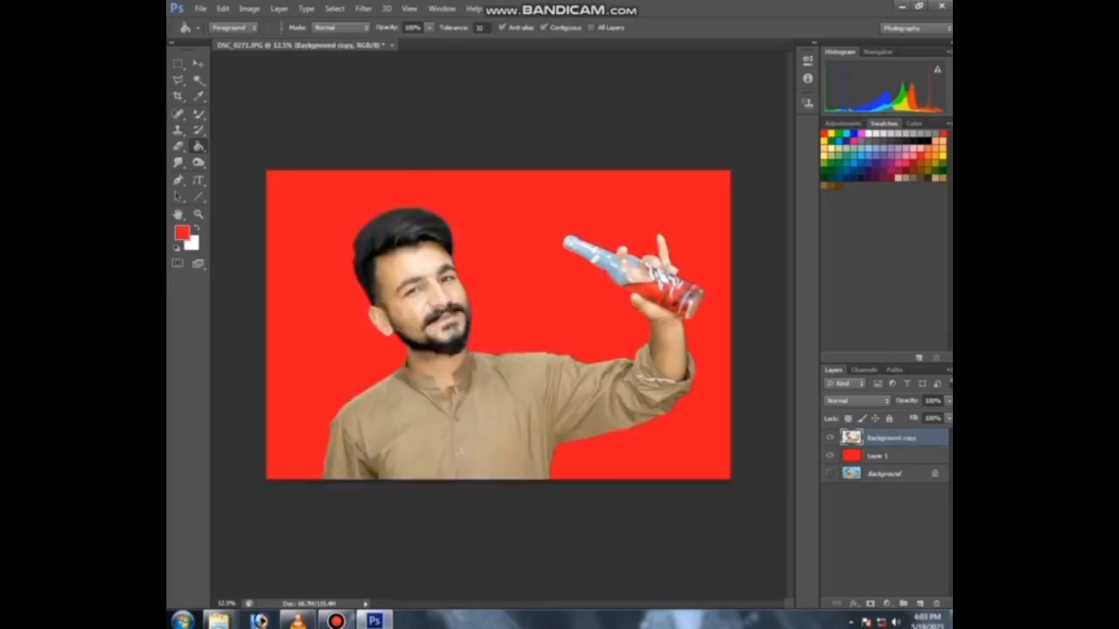
key(ctrl+plus)
key(ctrl+plus)
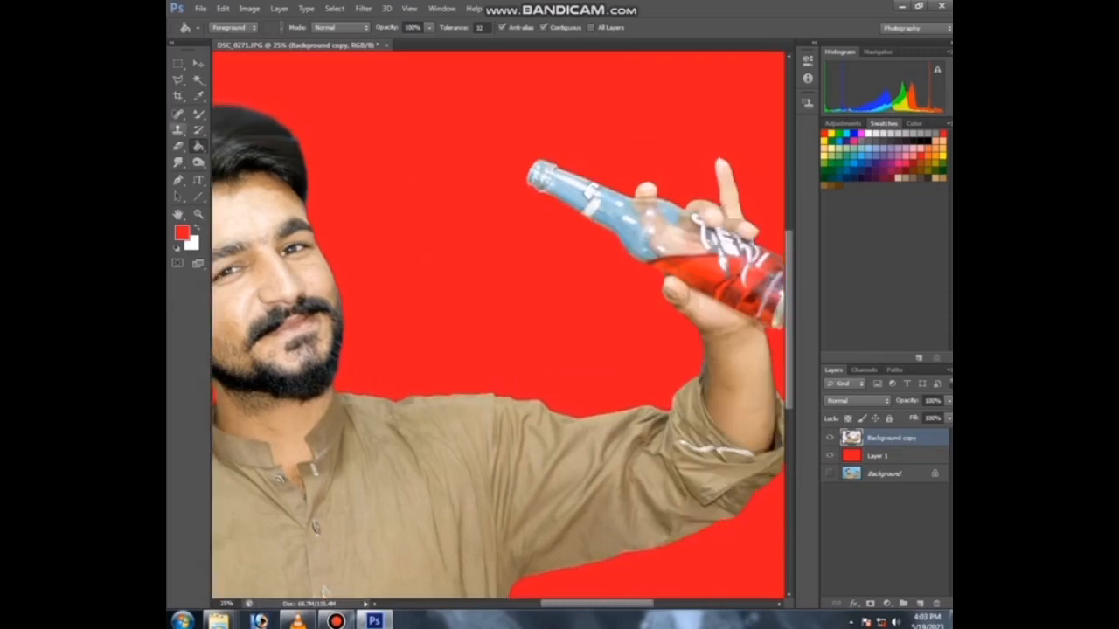
click(198, 79)
click(616, 213)
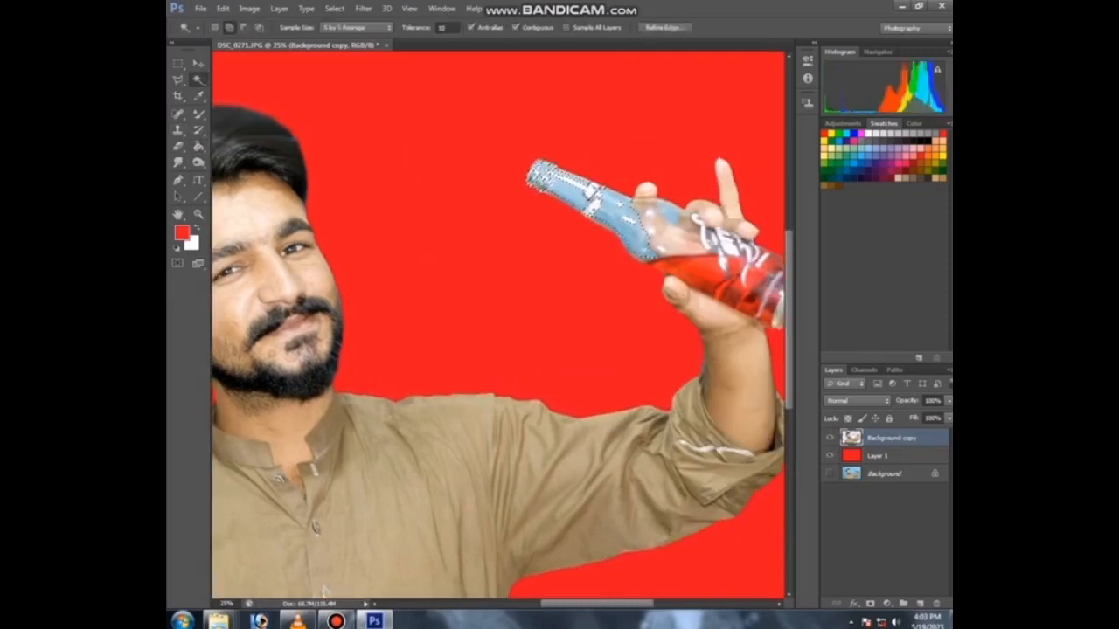
key(ctrl+d)
Step: Draw a rectangular selection around the bottle's neck and apply Feather to it
click(178, 64)
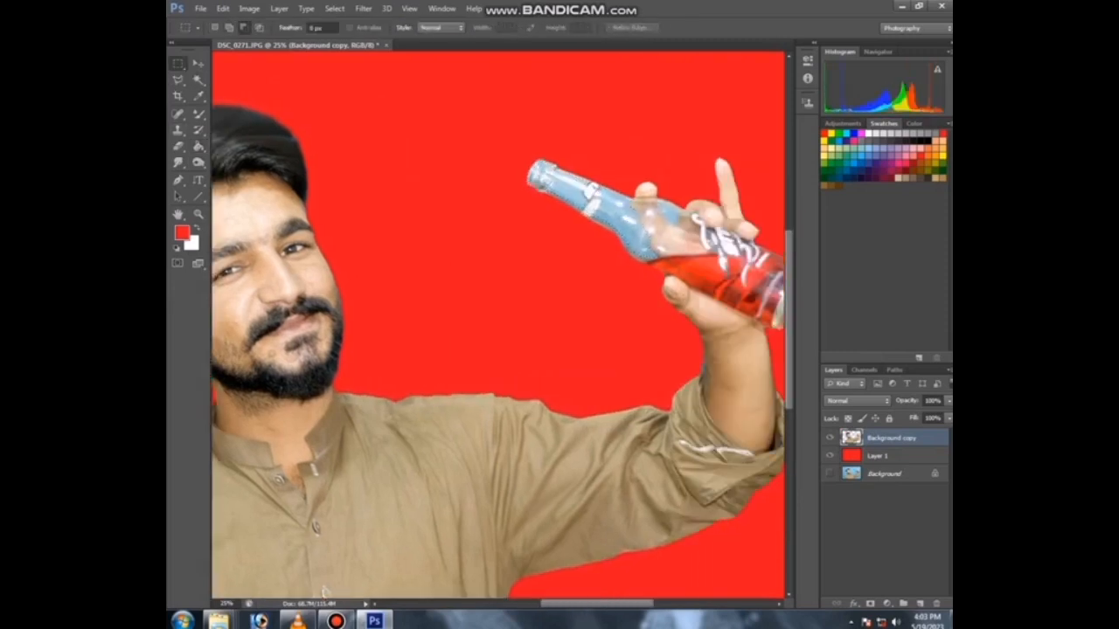
drag(483, 146, 699, 272)
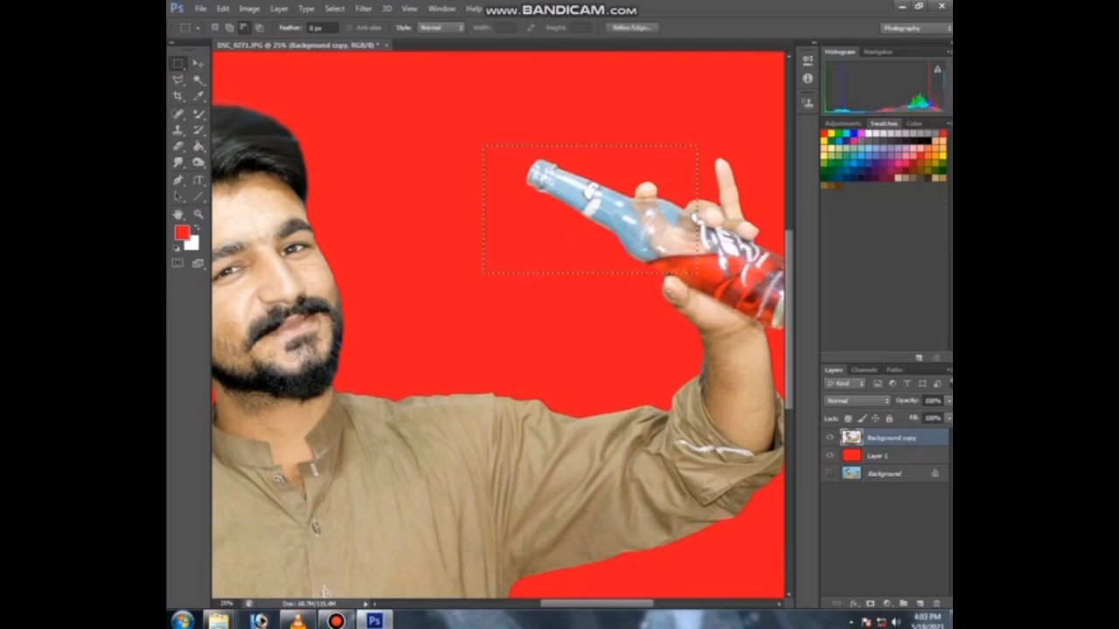
right_click(527, 171)
click(559, 204)
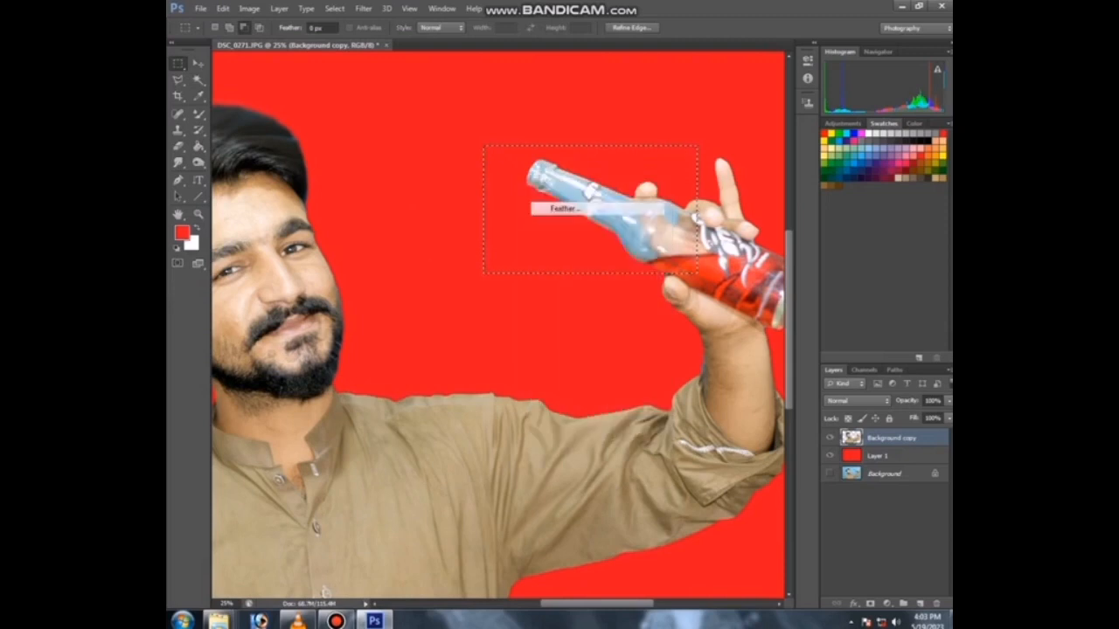
key(Return)
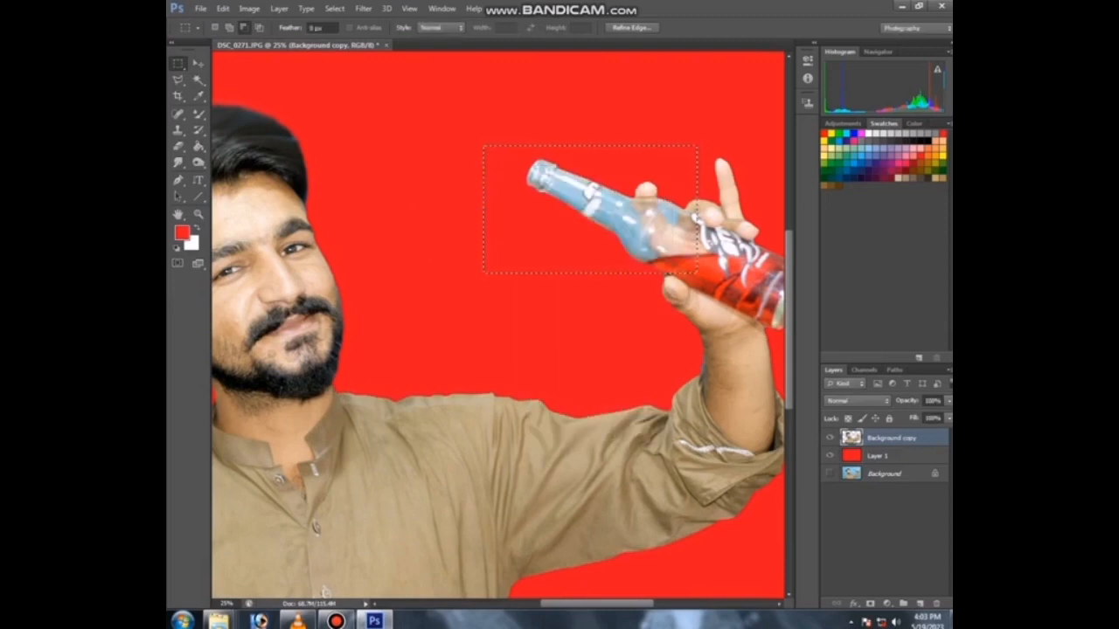
Step: Adjust Levels on the selection by moving the black input slider slightly right
key(ctrl+l)
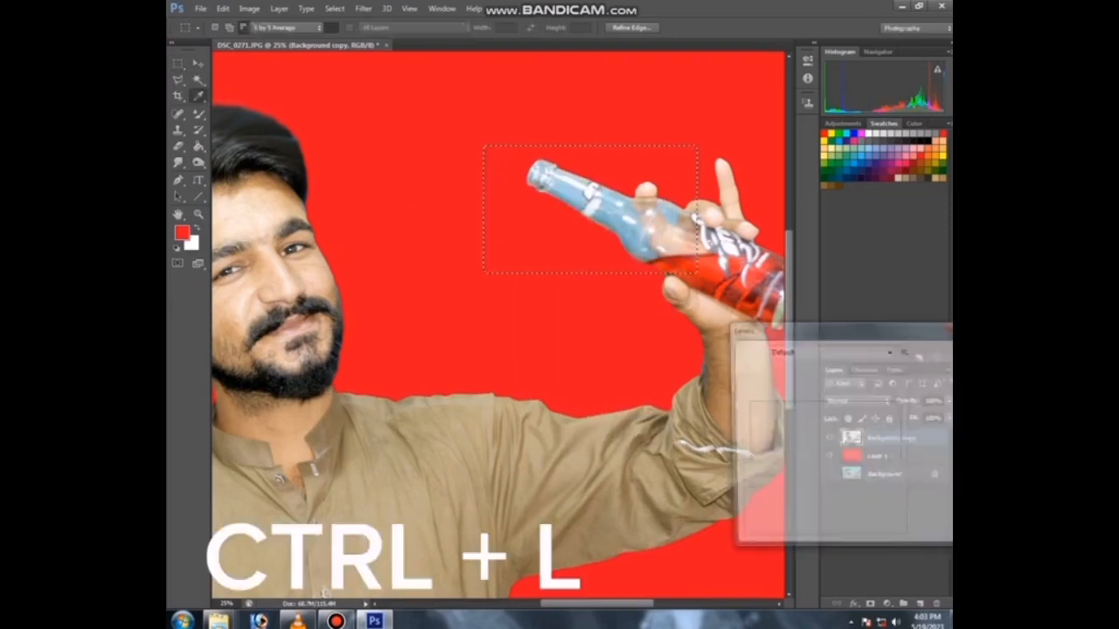
drag(745, 469, 764, 469)
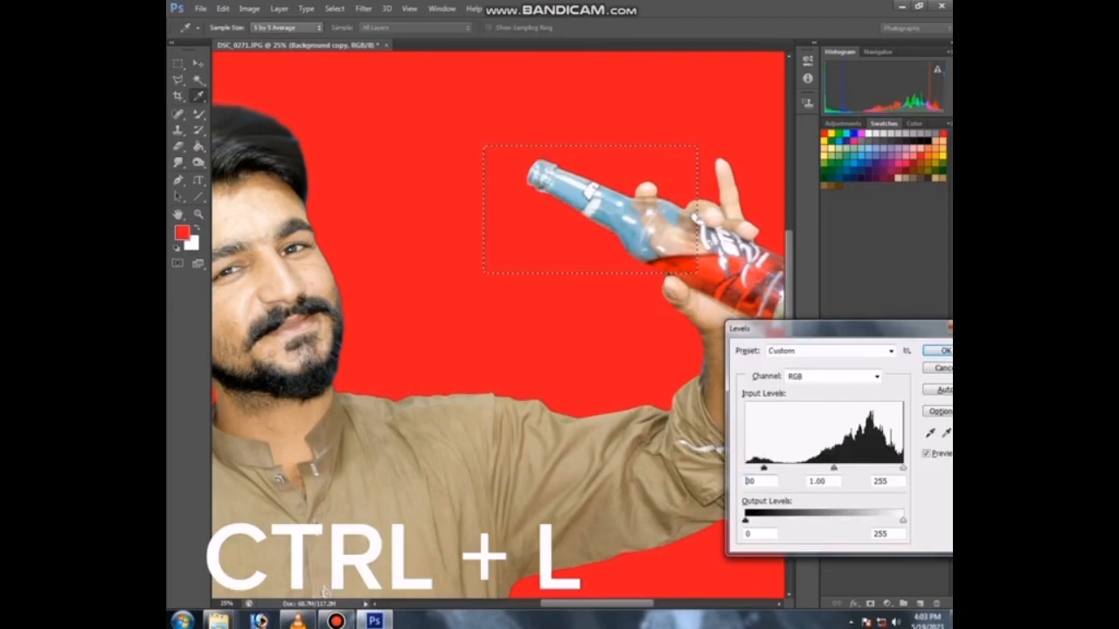
key(Return)
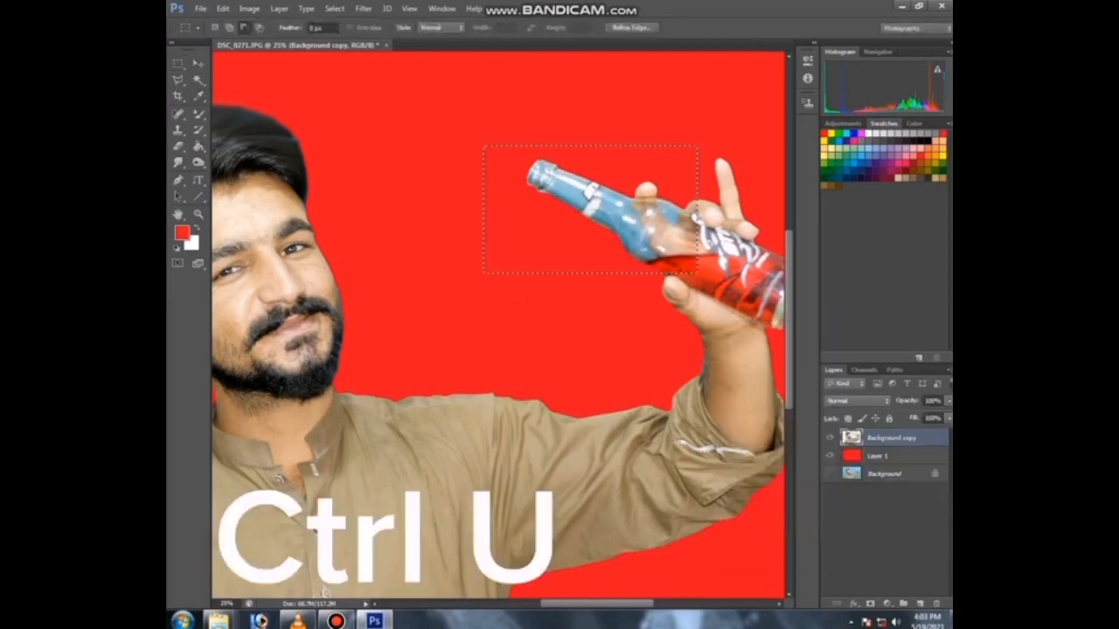
Step: Shift the bottle neck's cyans hue to +130 and raise their saturation in Hue/Saturation
key(ctrl+u)
click(622, 216)
click(585, 446)
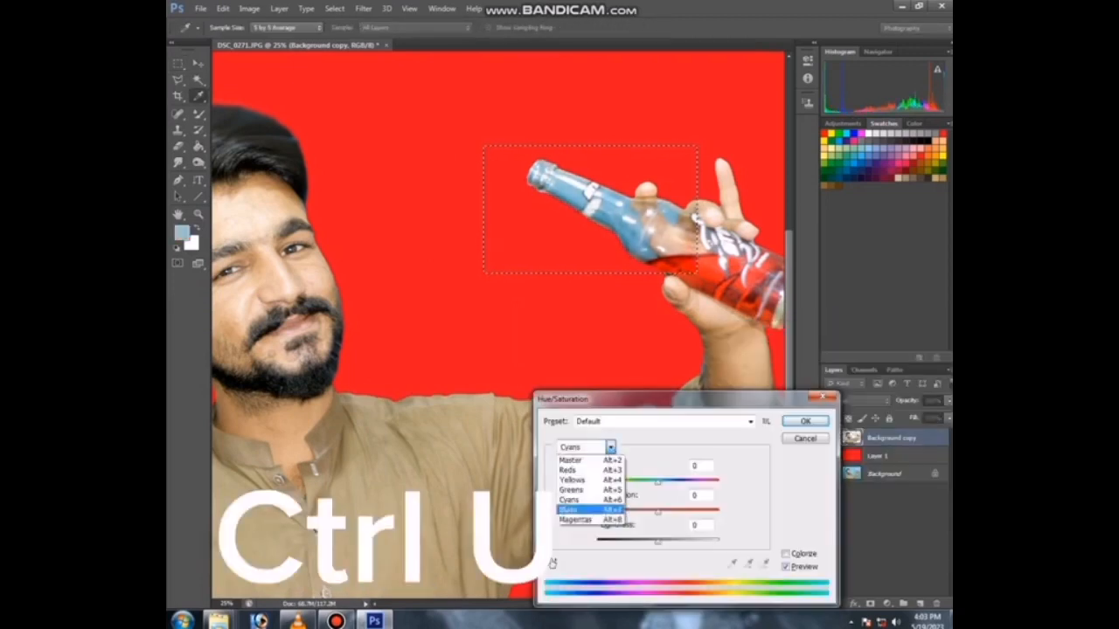
click(578, 510)
click(623, 218)
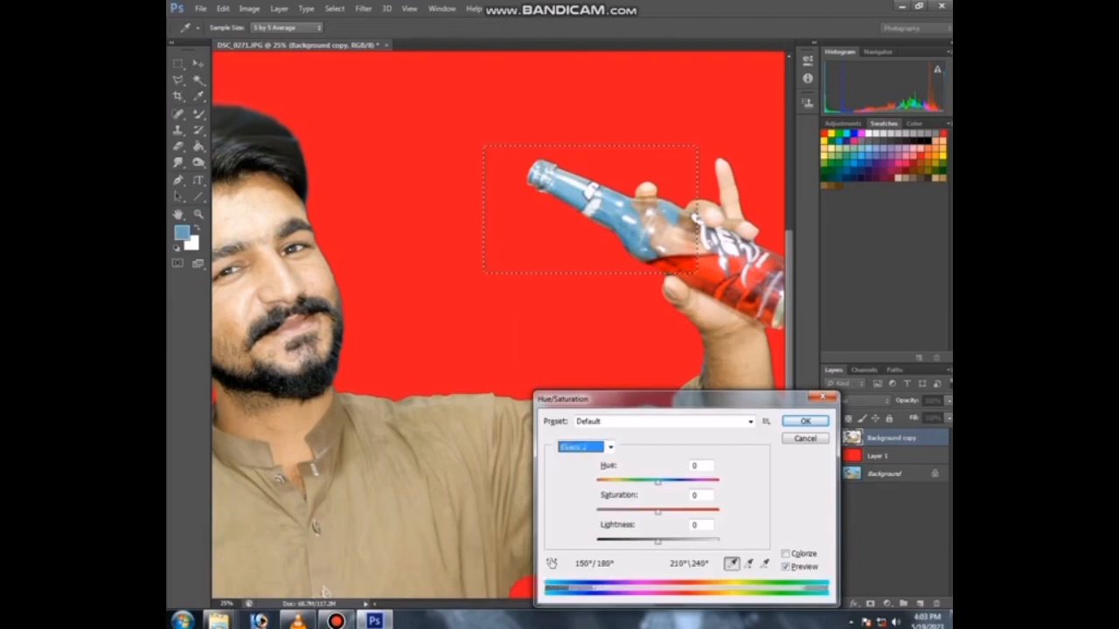
drag(658, 483, 695, 483)
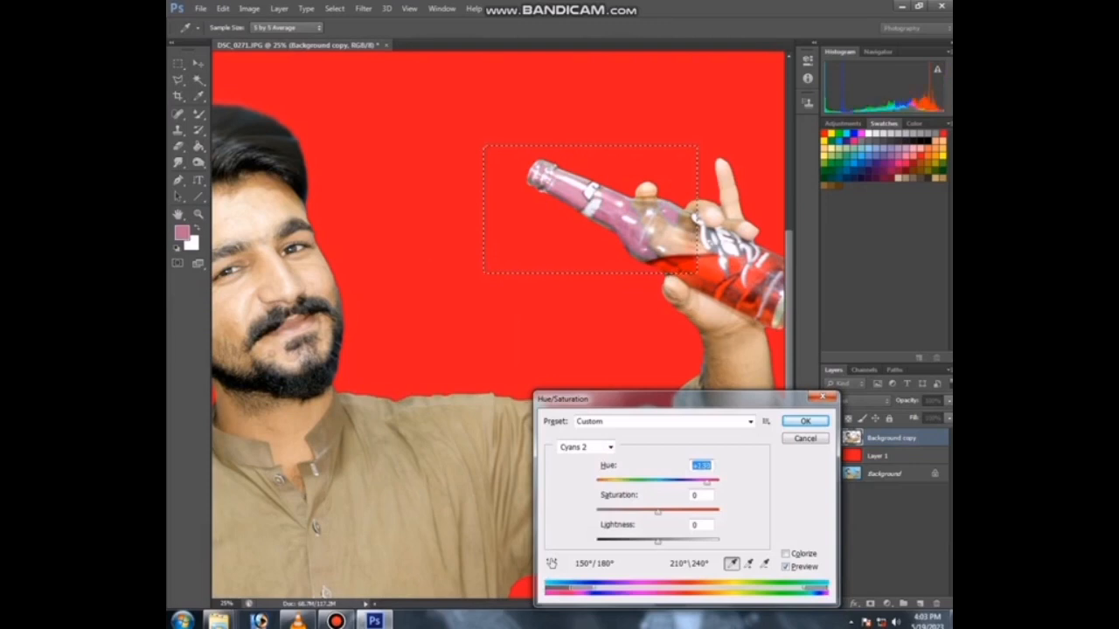
key(Tab)
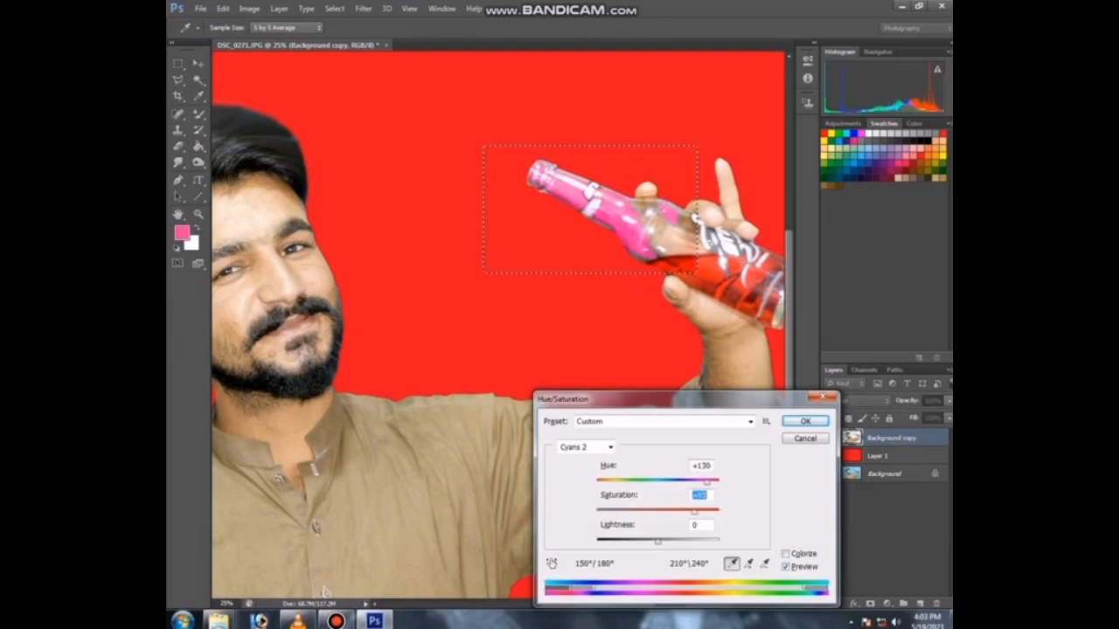
mouse_move(707, 483)
mouse_down()
mouse_move(612, 482)
mouse_move(718, 483)
mouse_up()
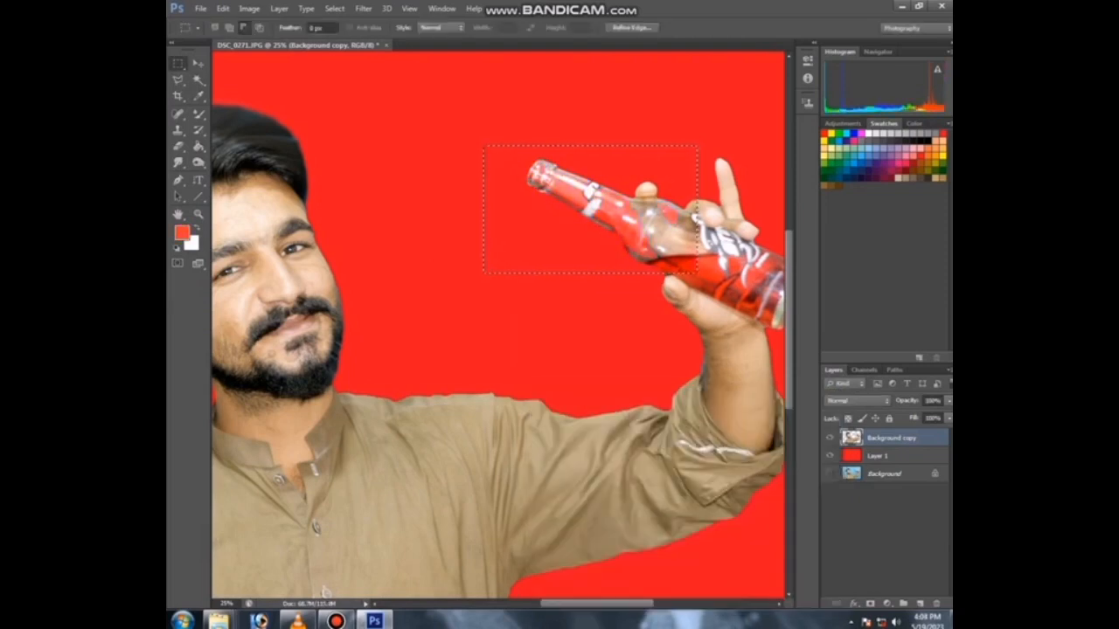
Step: Shift the selection's Color Balance toward red, then deselect
key(i)
key(ctrl+b)
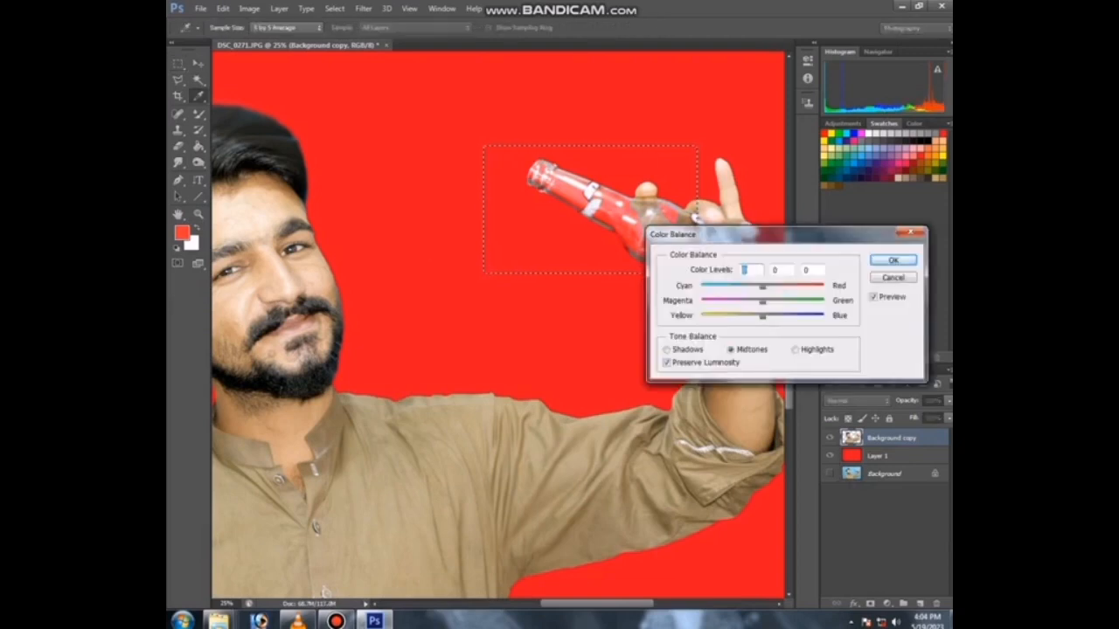
drag(762, 287, 814, 287)
key(Return)
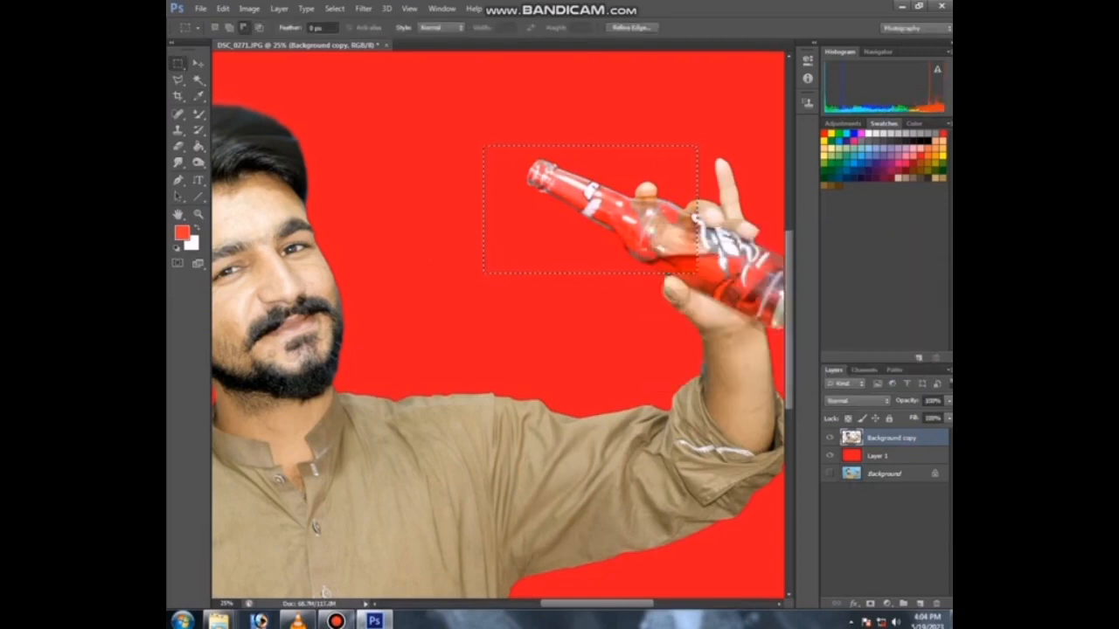
key(ctrl+d)
key(ctrl+minus)
key(ctrl+minus)
key(ctrl+minus)
key(r)
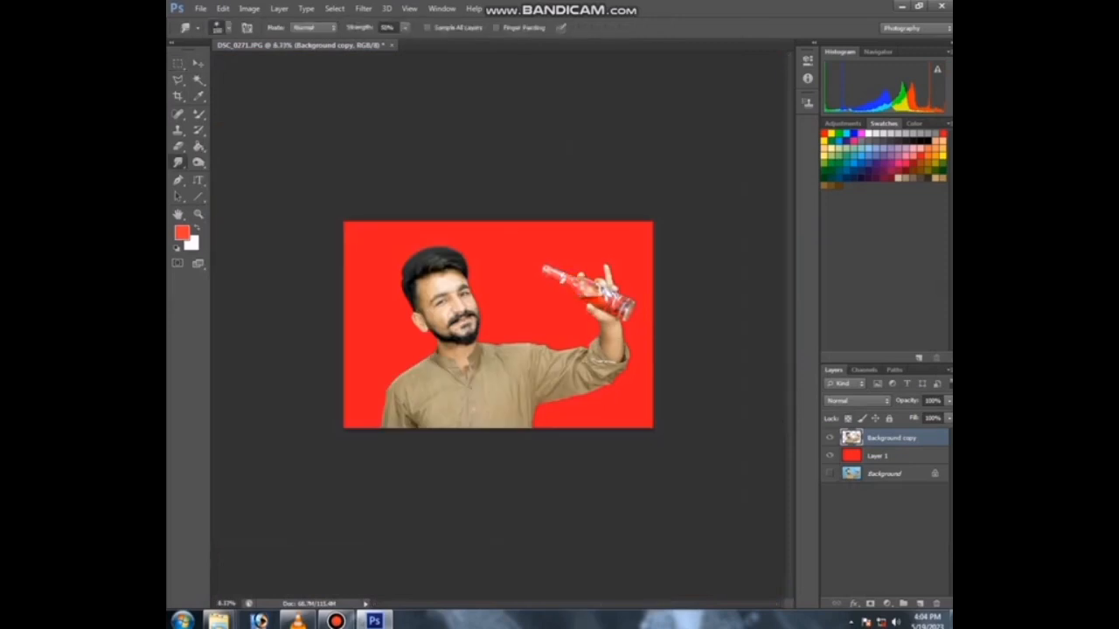
key(v)
drag(370, 211, 377, 210)
key(ctrl+z)
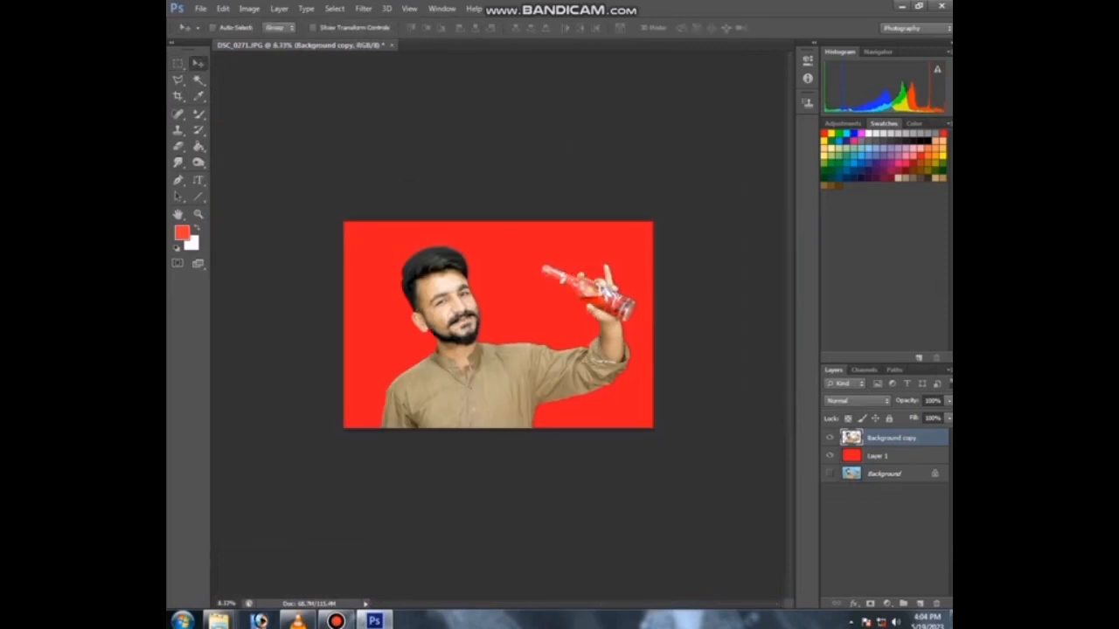
Step: Duplicate the cutout layer and nudge the copy slightly left
right_click(864, 438)
click(733, 174)
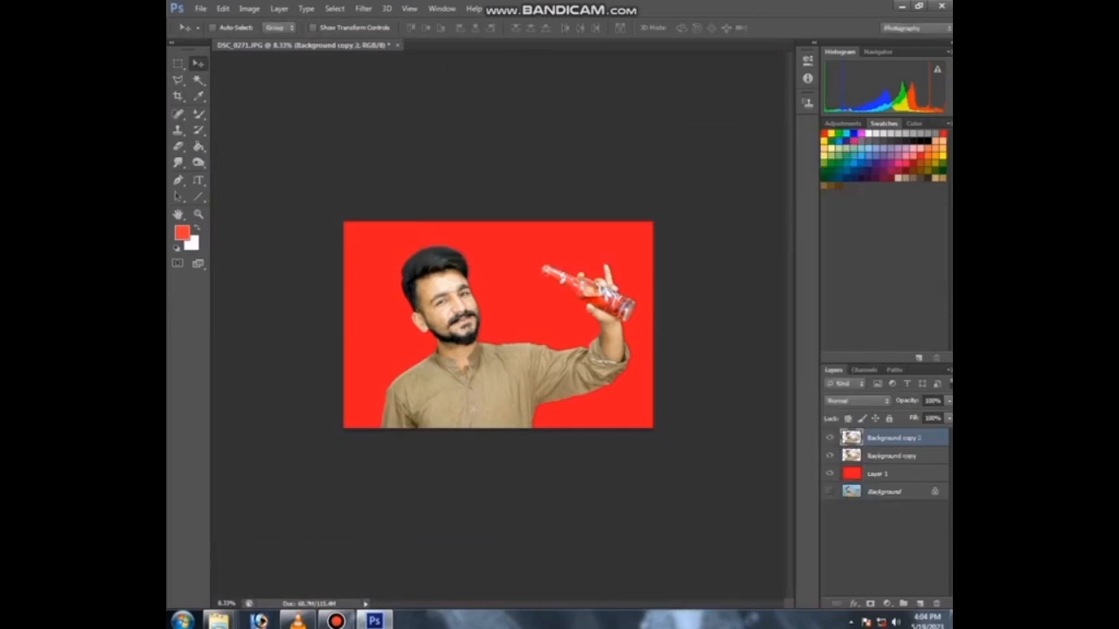
key(Left)
key(Left)
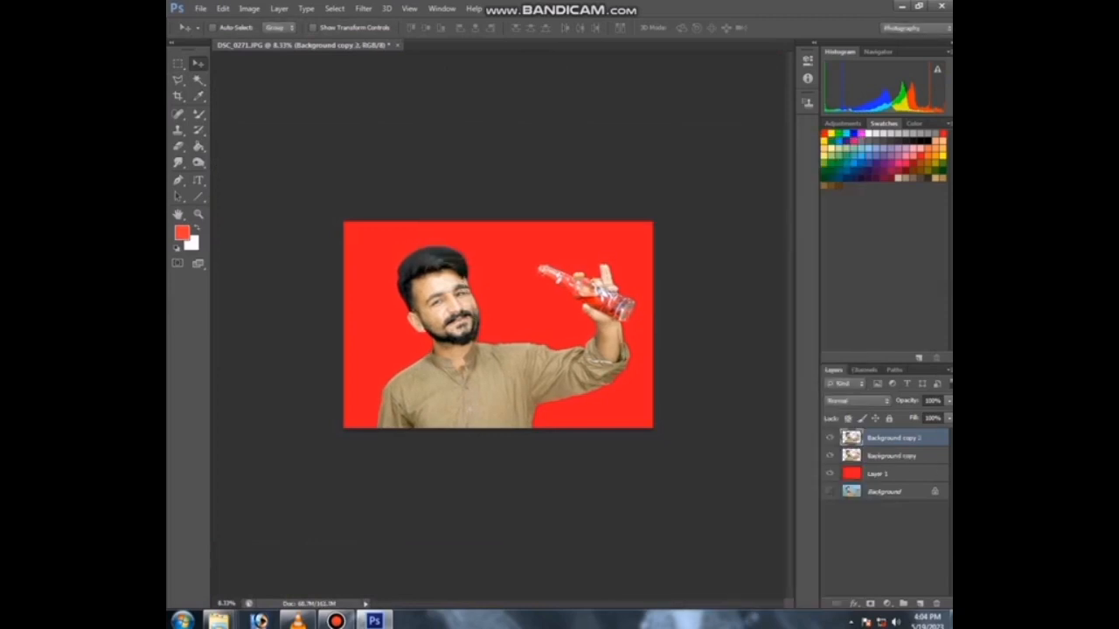
key(ctrl+plus)
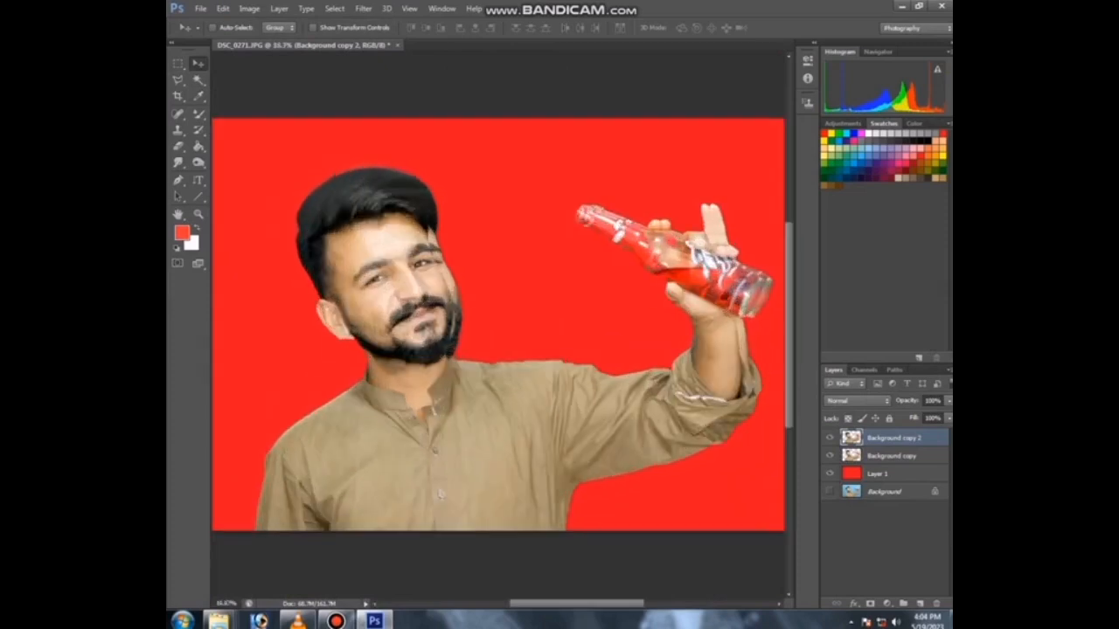
Step: Undo the last nudge and shift the original cutout layer further left in larger steps
key(ctrl+z)
click(891, 456)
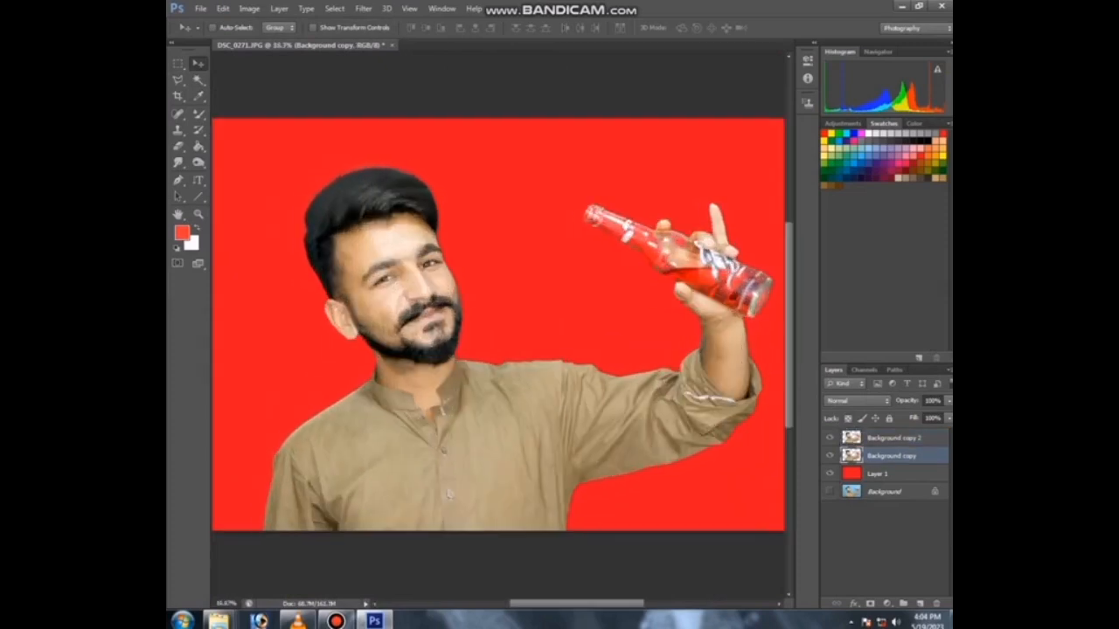
key(shift+Left)
key(shift+Left)
key(shift+Left)
key(shift+Left)
key(shift+Left)
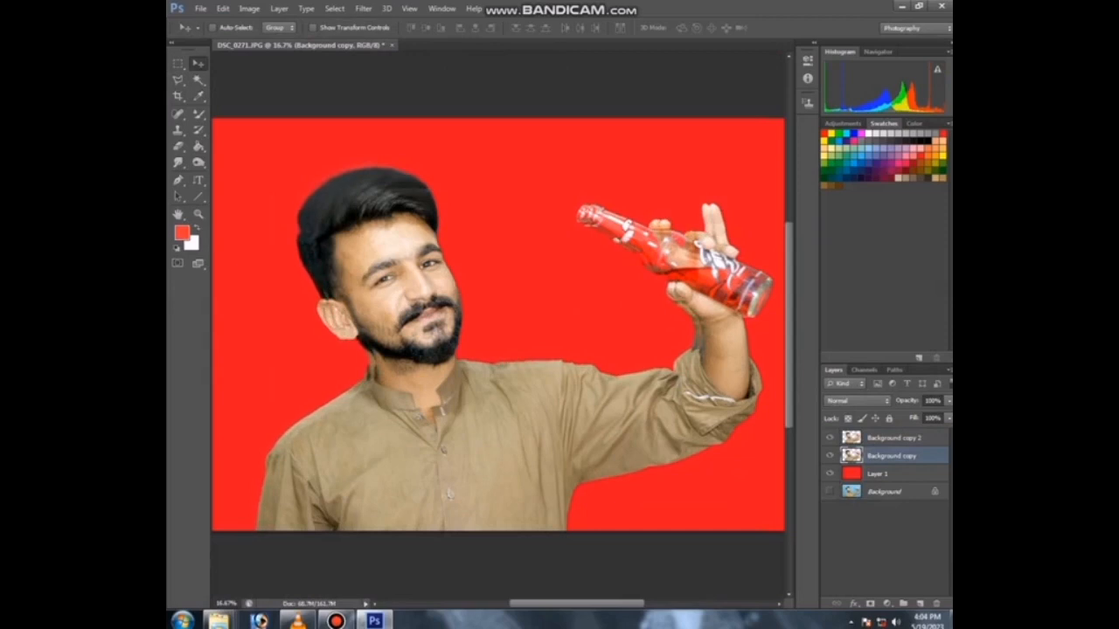
key(shift+Left)
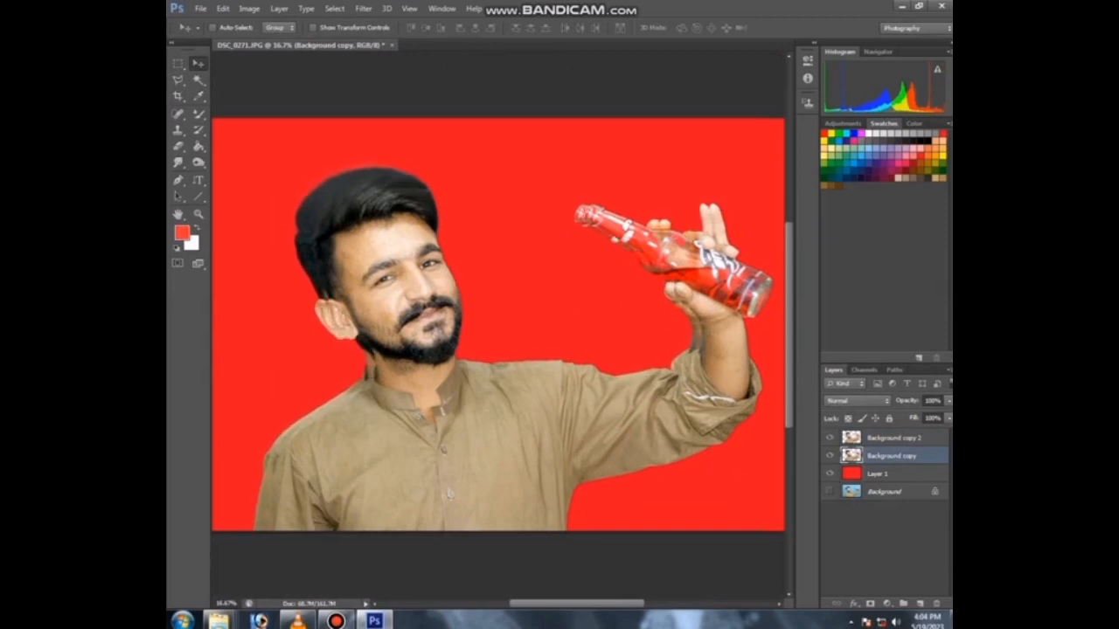
Step: Load the cutout's outline as a selection and turn the lower cutout copy into a black silhouette with Hue/Saturation lightness
ctrl+click(851, 456)
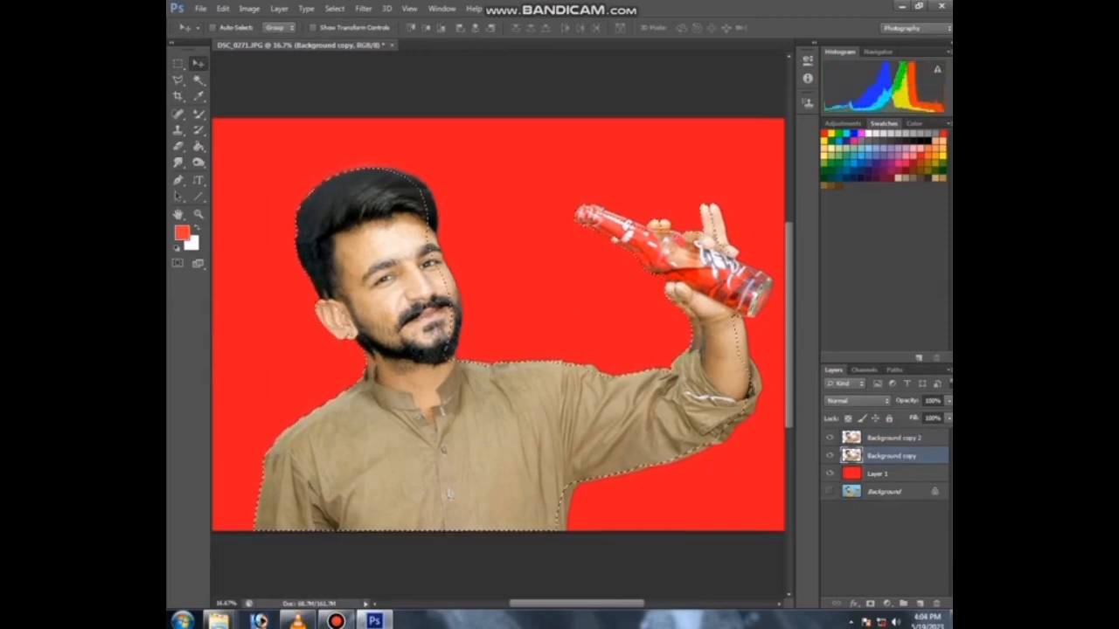
click(829, 455)
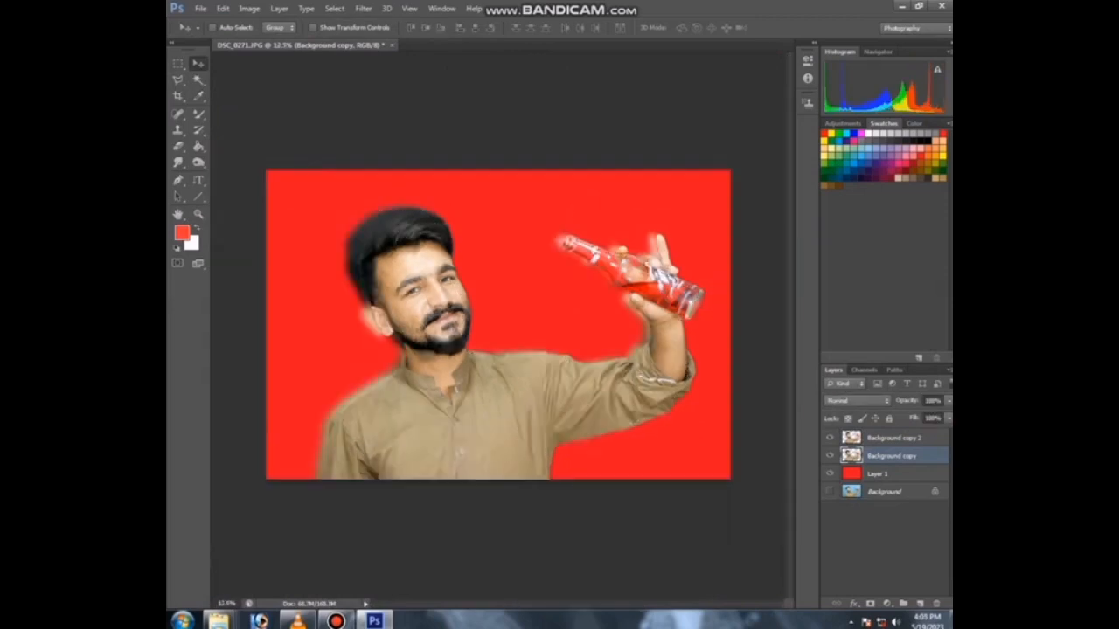
key(ctrl+u)
drag(657, 541, 598, 540)
key(Return)
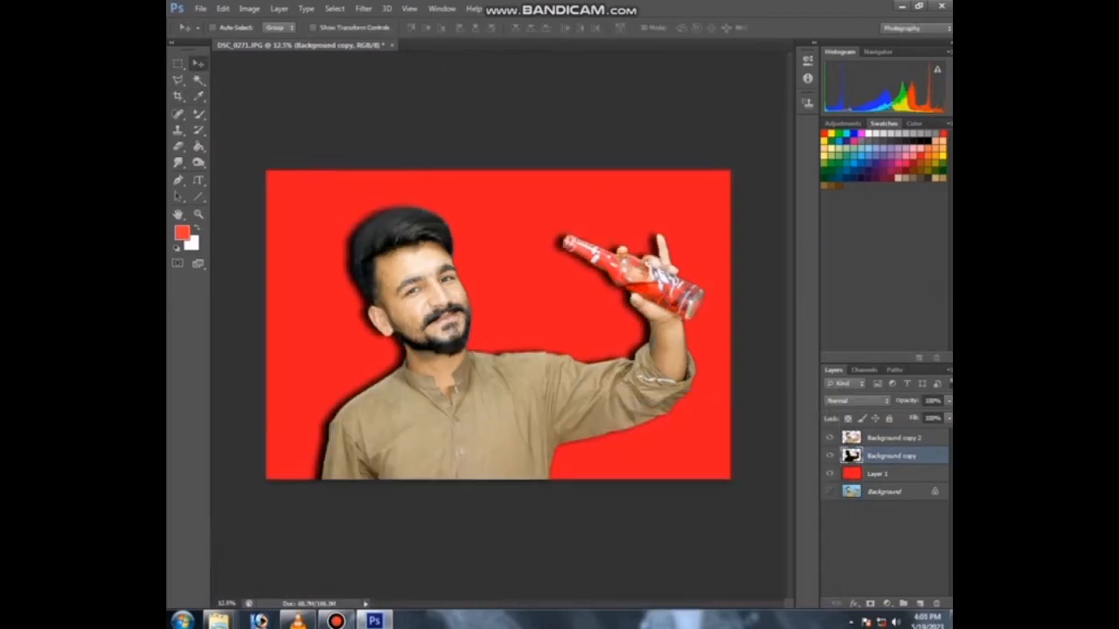
Step: Nudge the black silhouette layer slightly up and set its opacity to 33% to form a soft shadow
mouse_move(569, 406)
mouse_down()
mouse_move(559, 406)
mouse_move(570, 386)
mouse_up()
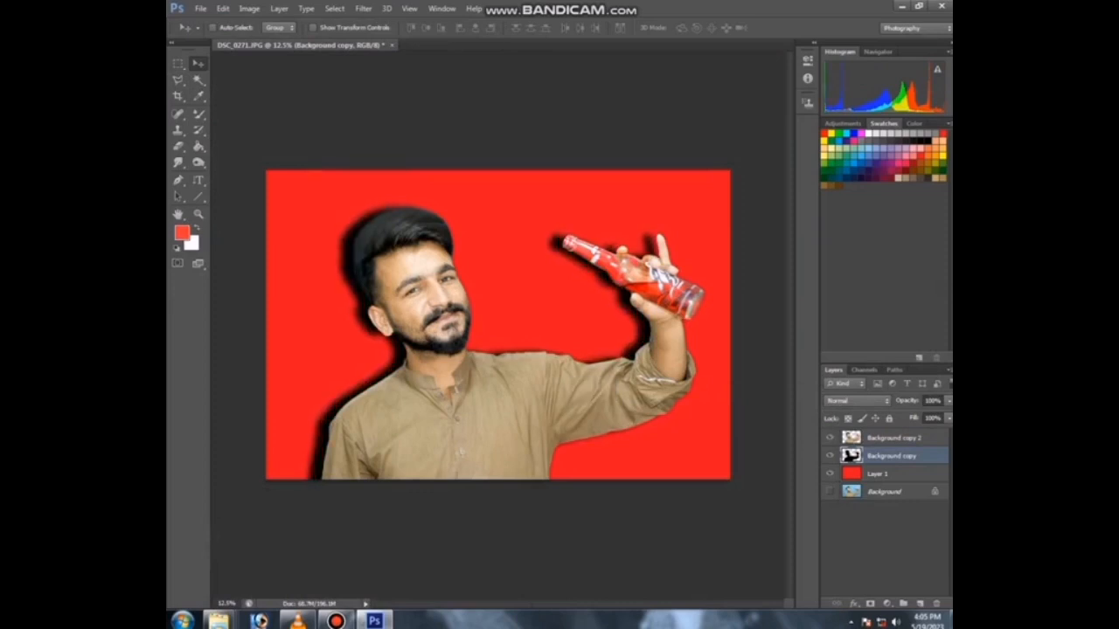
key(5)
key(7)
key(5)
key(3)
key(3)
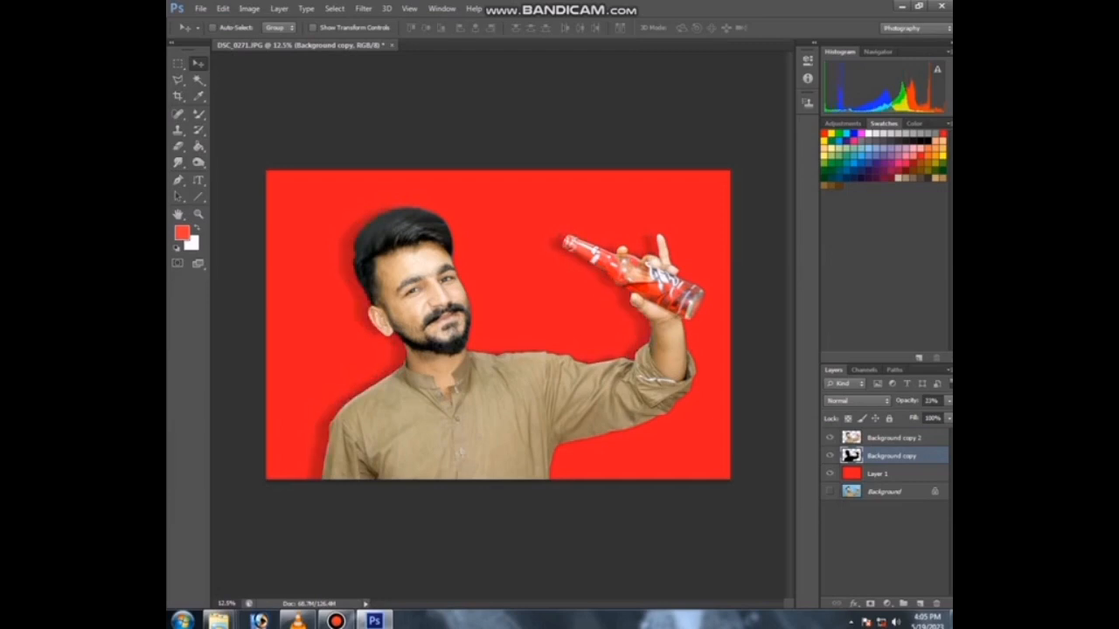
Step: Open the Sting 'Life Ka Switch-On' banner image, discarding its embedded profile, and select all of it
key(ctrl+minus)
key(ctrl+plus)
key(ctrl+plus)
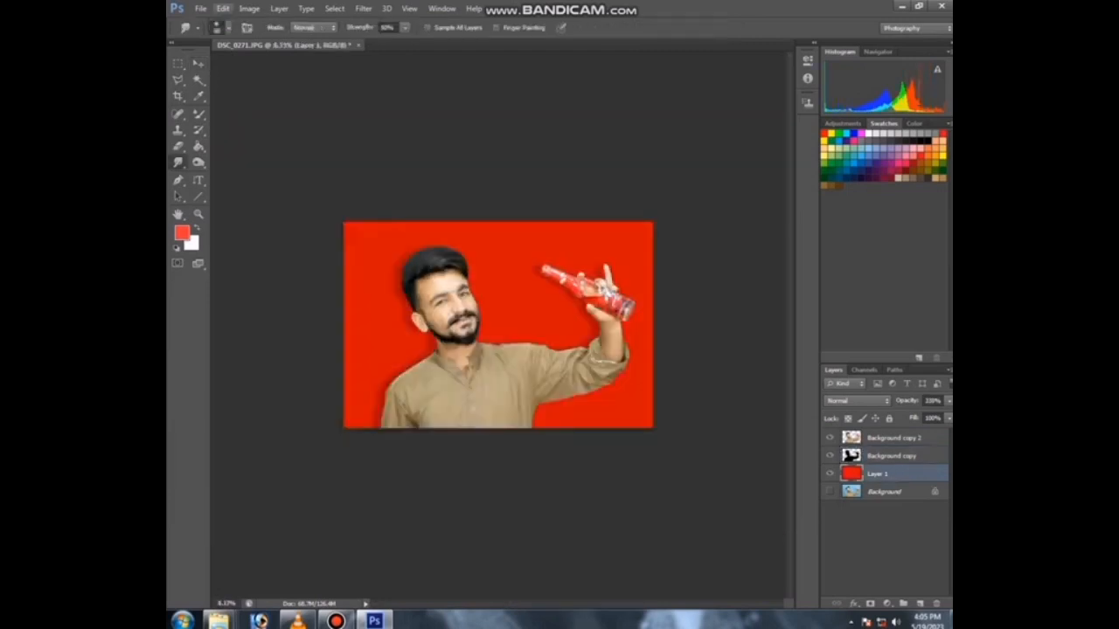
key(alt+e)
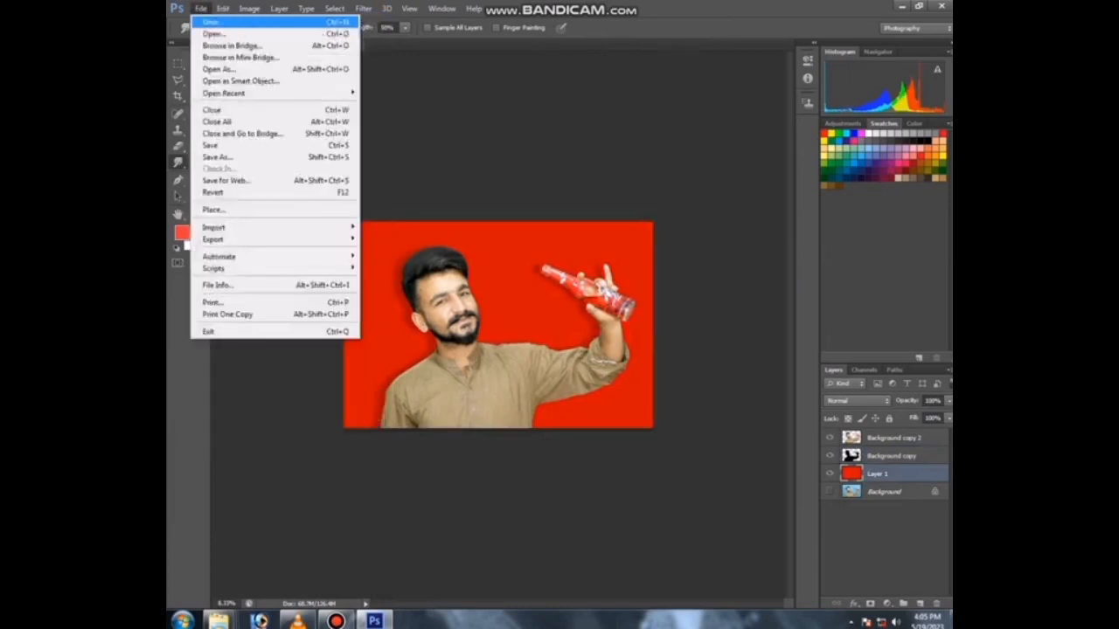
key(ctrl+o)
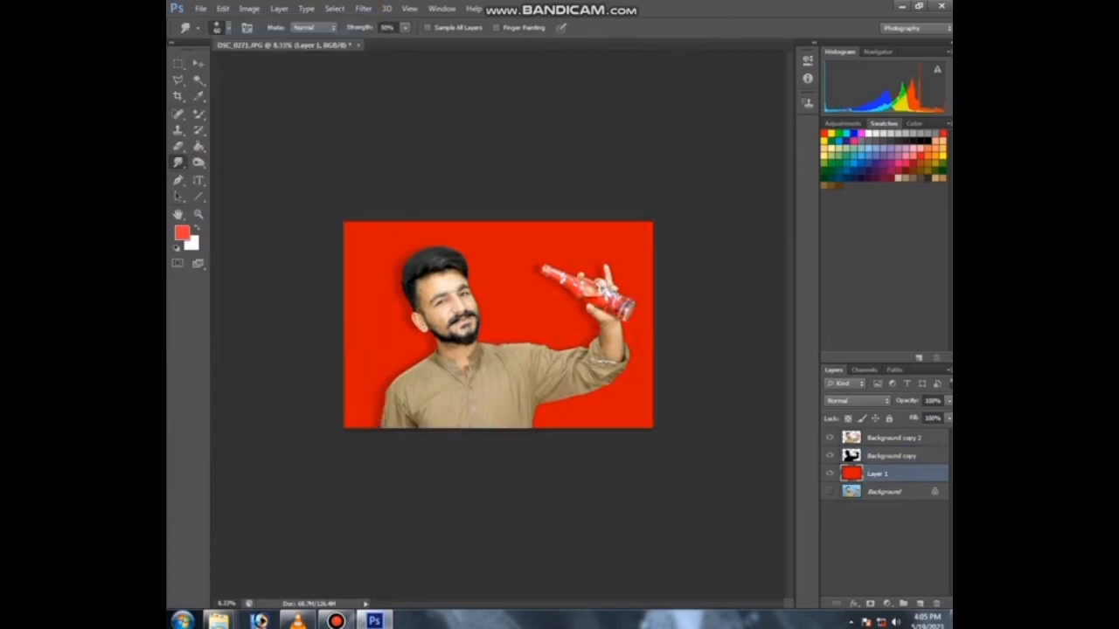
click(527, 192)
drag(935, 194, 936, 267)
double_click(721, 163)
key(Return)
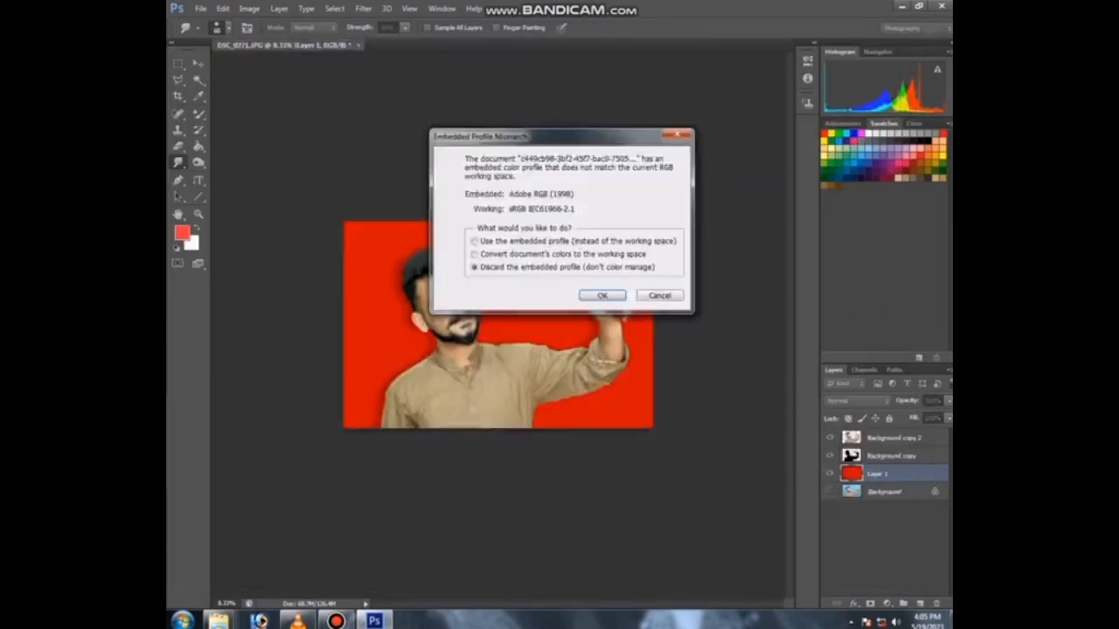
key(Return)
key(ctrl+a)
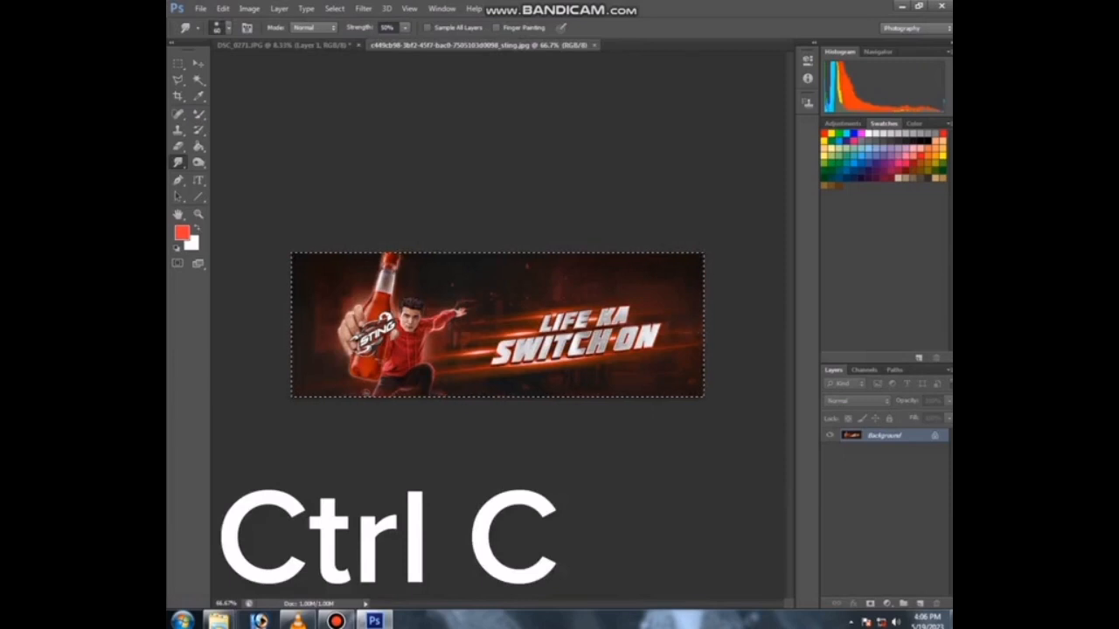
Step: Paste the banner into the portrait document as a new layer above the red background
click(281, 45)
key(ctrl+v)
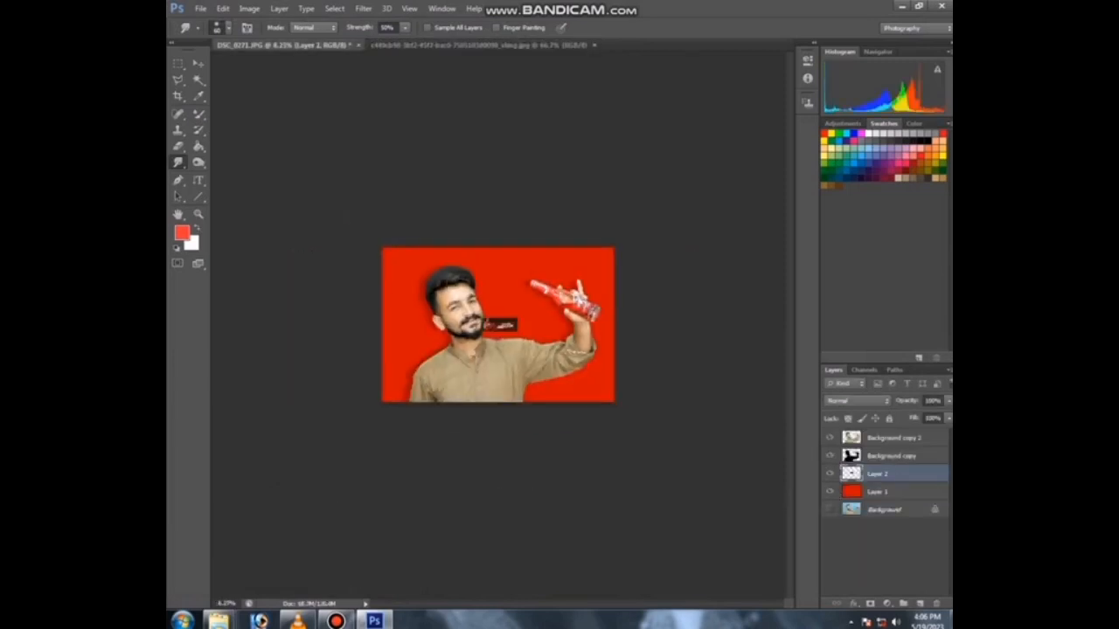
key(v)
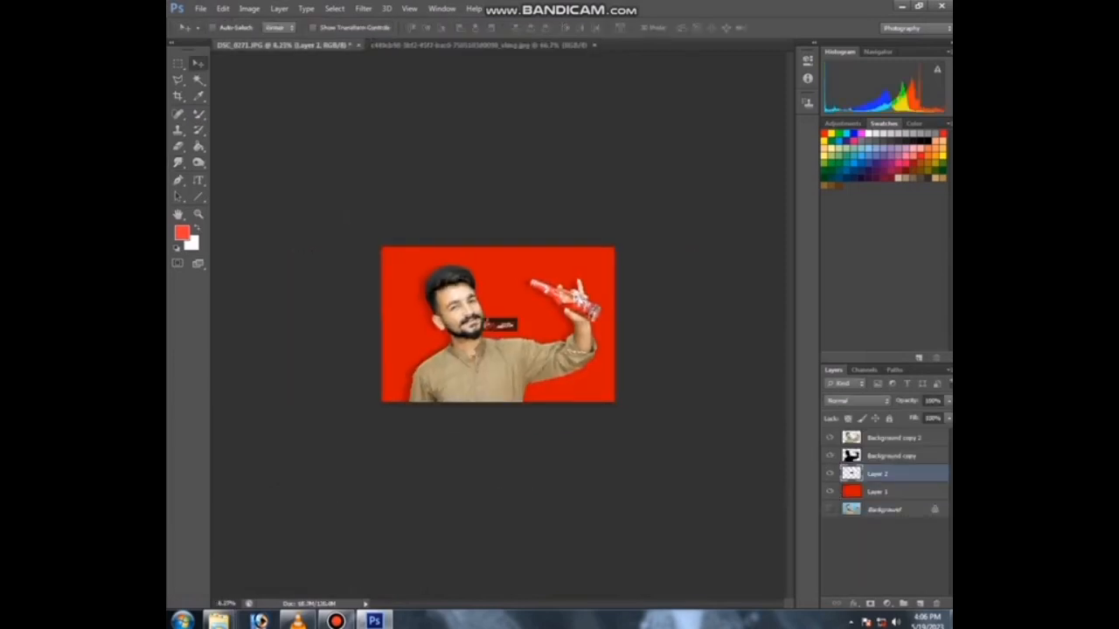
Step: Free-transform the pasted banner to enlarge it across the upper part of the canvas behind the portrait
key(ctrl+plus)
key(ctrl+plus)
key(ctrl+t)
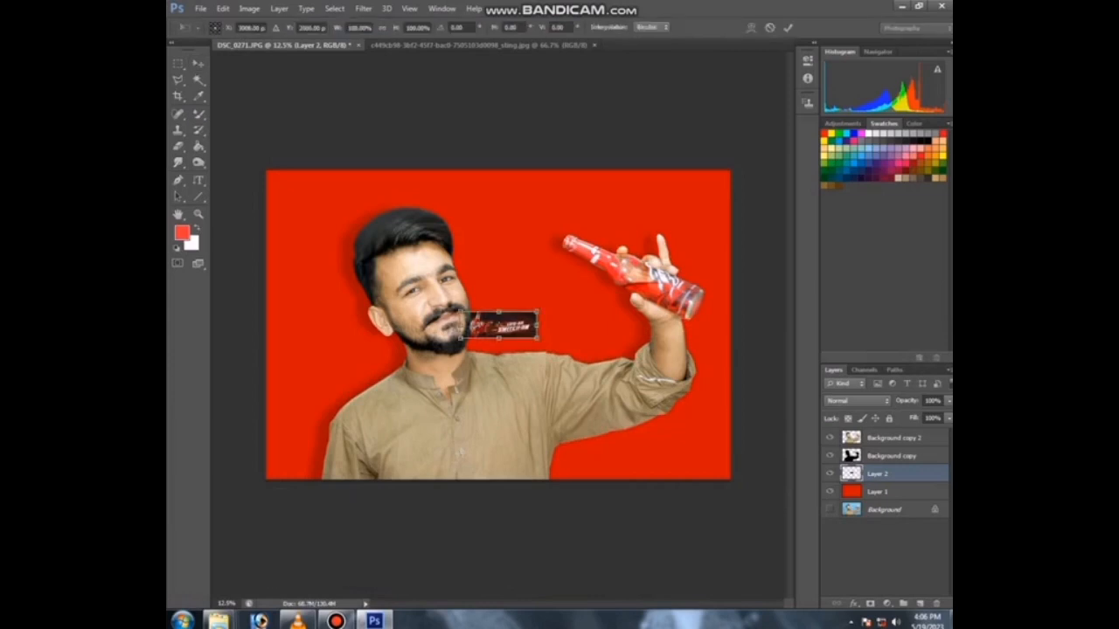
drag(538, 339, 820, 439)
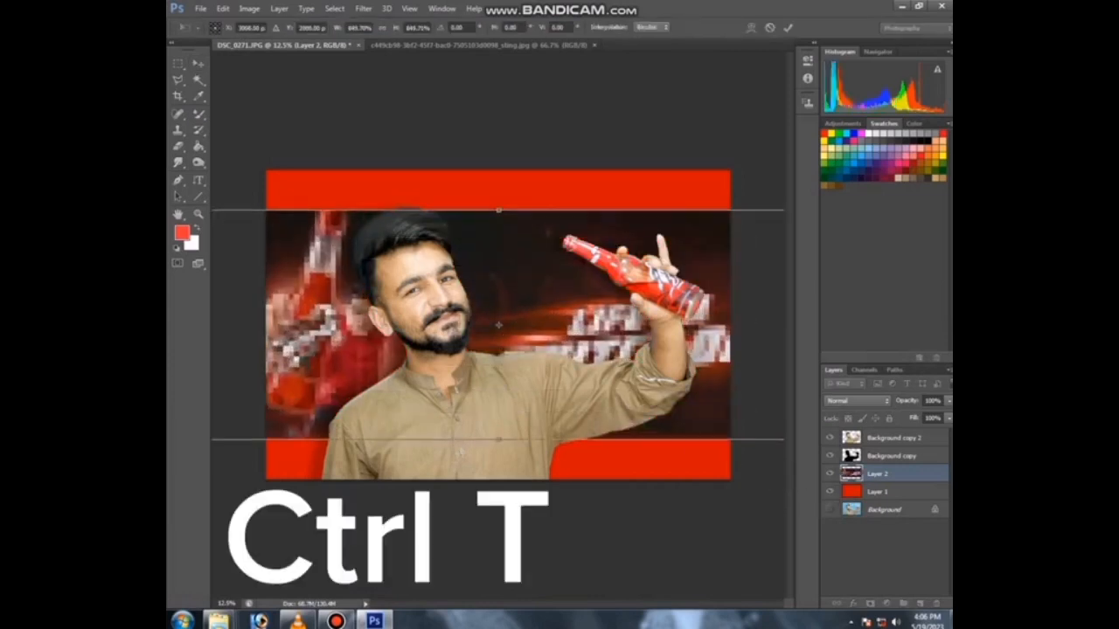
drag(633, 301, 570, 222)
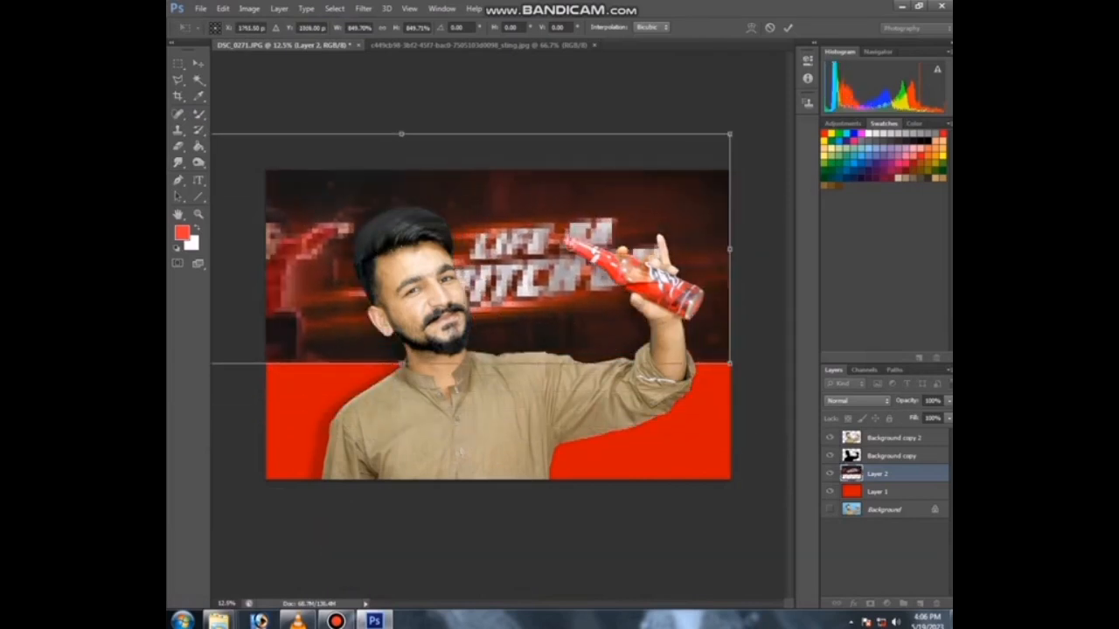
drag(402, 363, 402, 413)
drag(449, 291, 468, 256)
key(Return)
Step: Open the Sting Energy logo image from the Desktop through Camera Raw
click(200, 8)
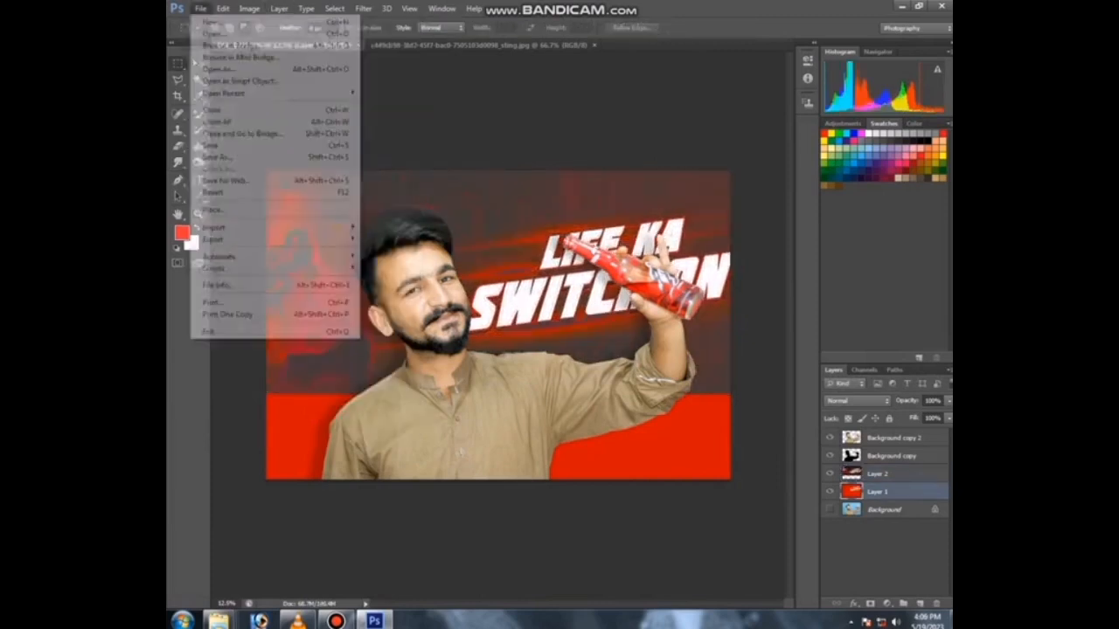
click(220, 32)
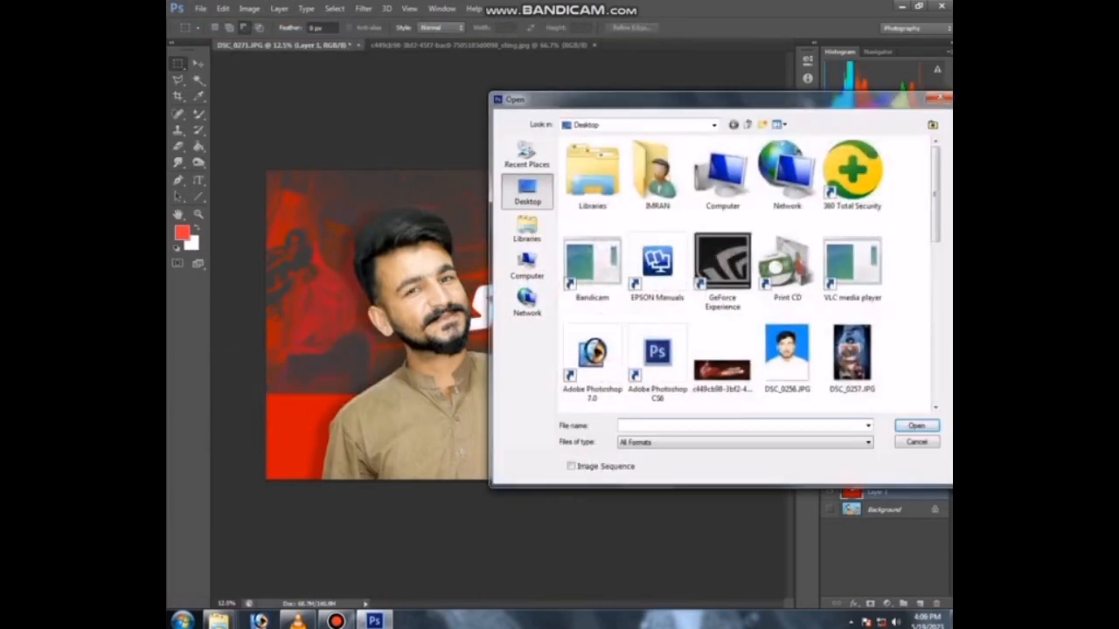
scroll(751, 271, down, 2)
scroll(752, 271, down, 8)
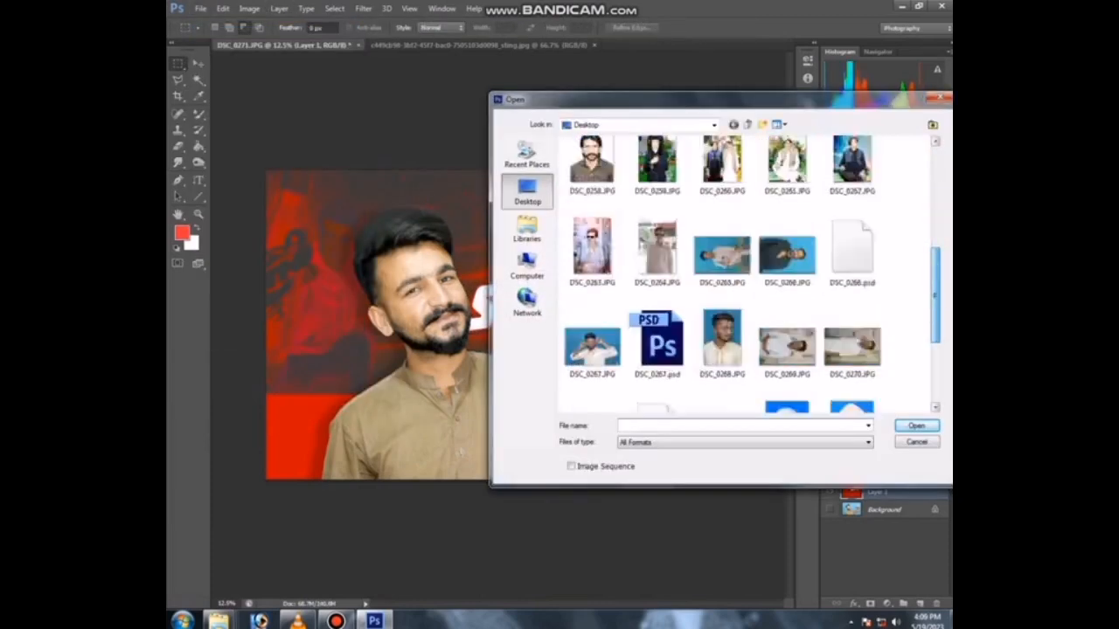
double_click(787, 352)
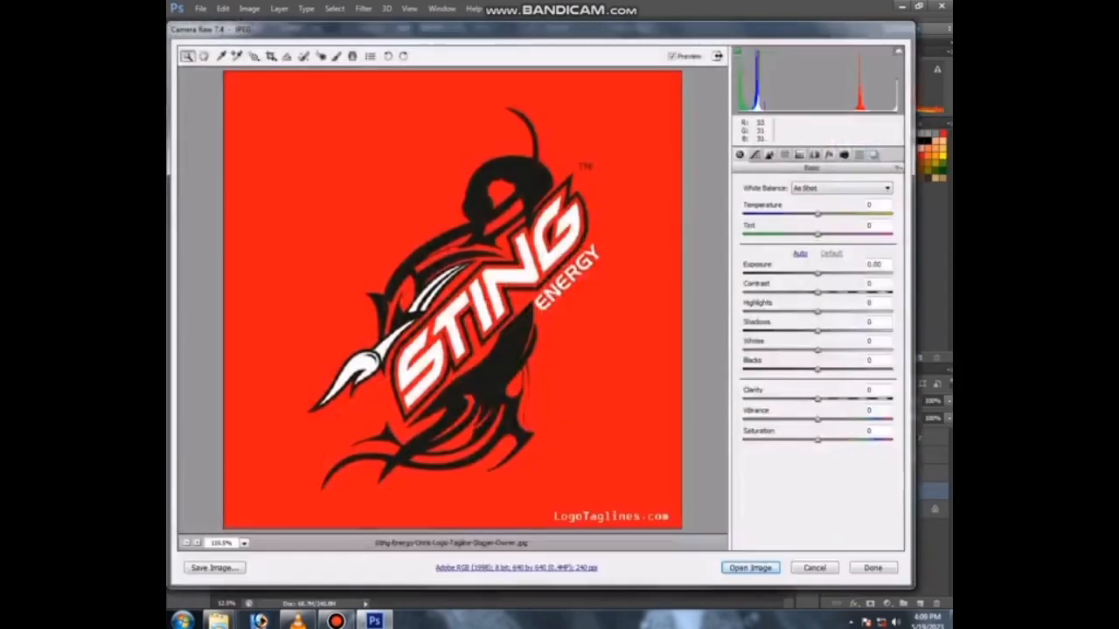
key(Return)
key(Return)
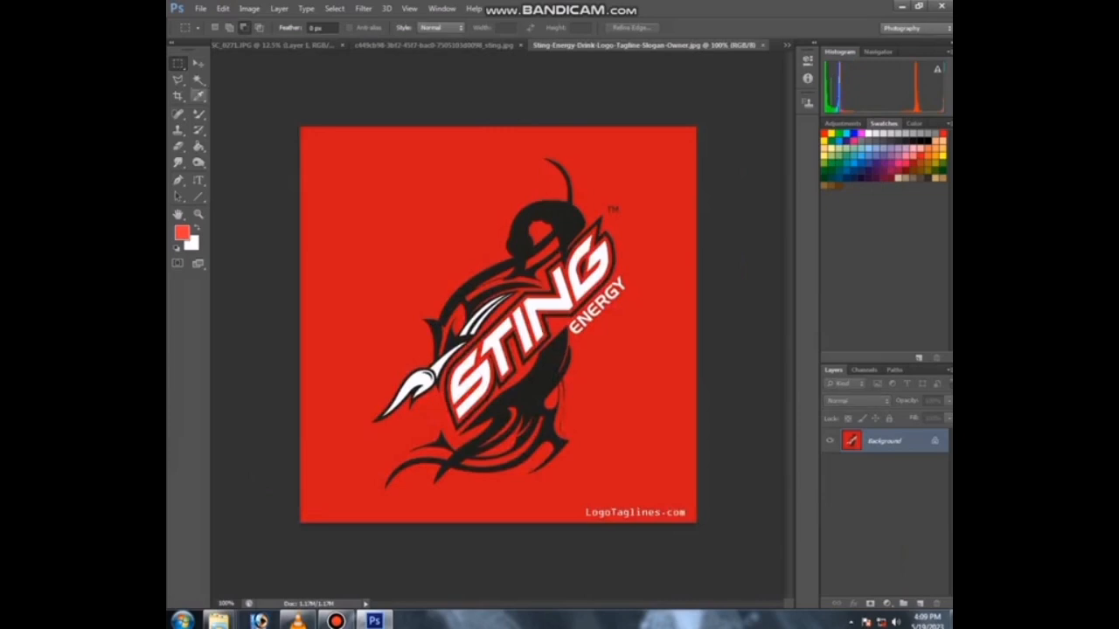
Step: Select all of the logo image and switch back to the portrait document
key(ctrl+a)
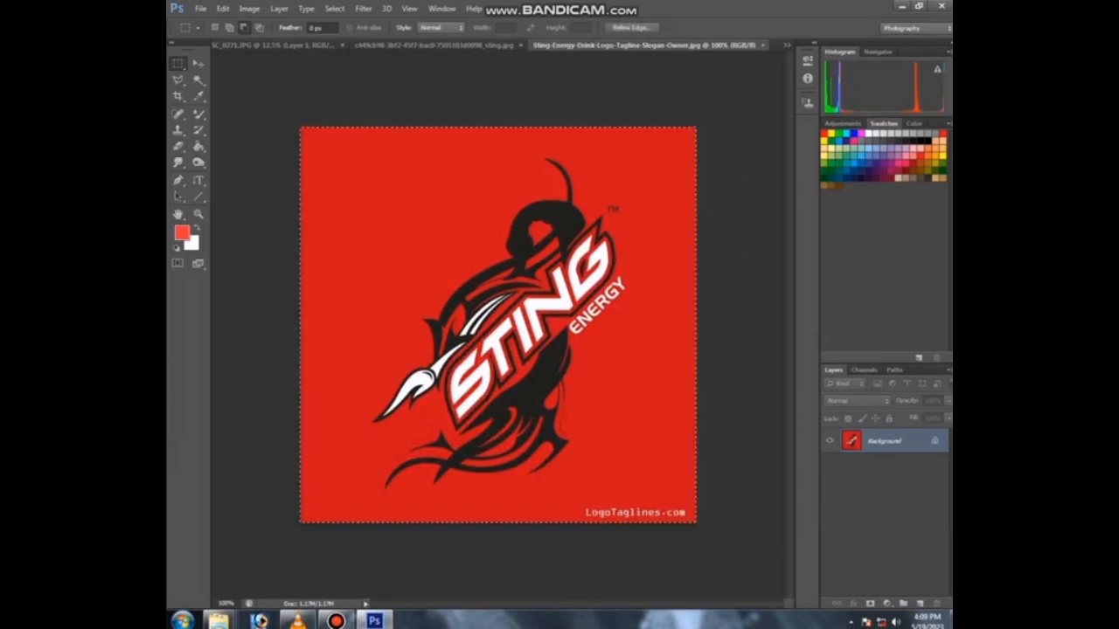
click(274, 45)
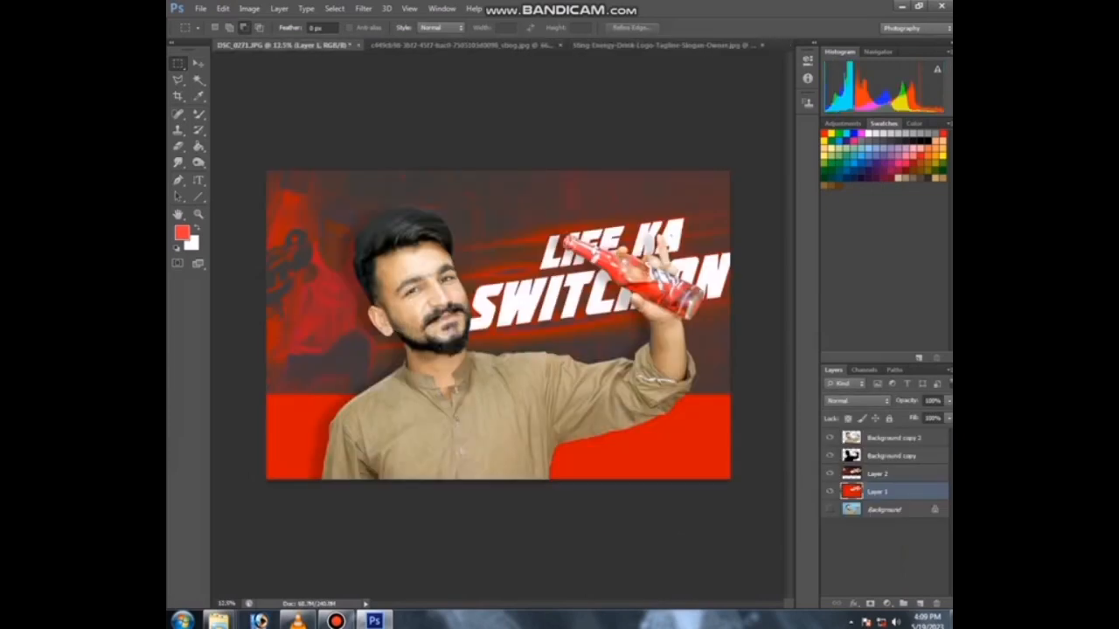
click(198, 63)
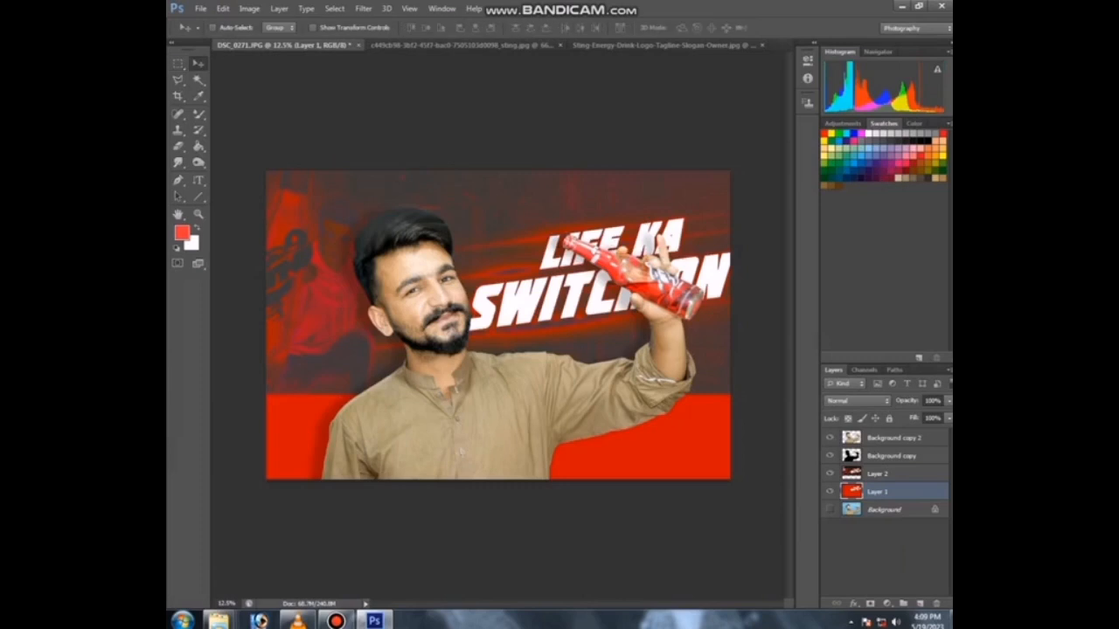
drag(507, 215, 506, 200)
key(ctrl+z)
right_click(543, 221)
click(574, 229)
drag(564, 225, 564, 210)
key(ctrl+z)
Step: Paste the logo, scale it into the lower-right corner, and duplicate it to the lower-left corner
key(ctrl+v)
drag(495, 337, 782, 487)
key(ctrl+t)
drag(702, 450, 696, 427)
key(Return)
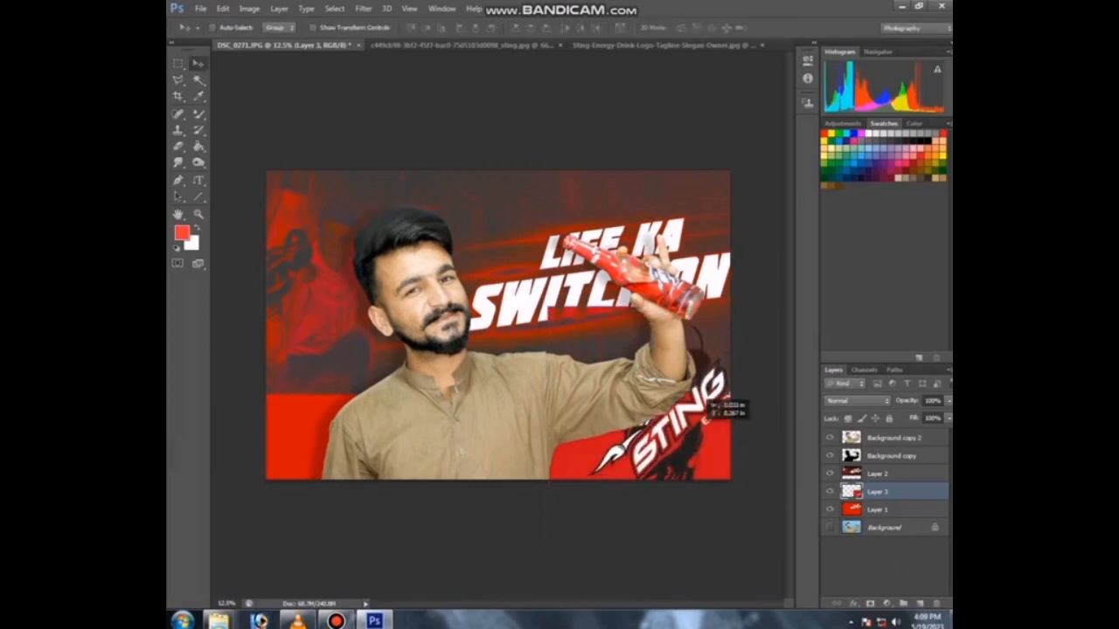
drag(719, 387, 366, 385)
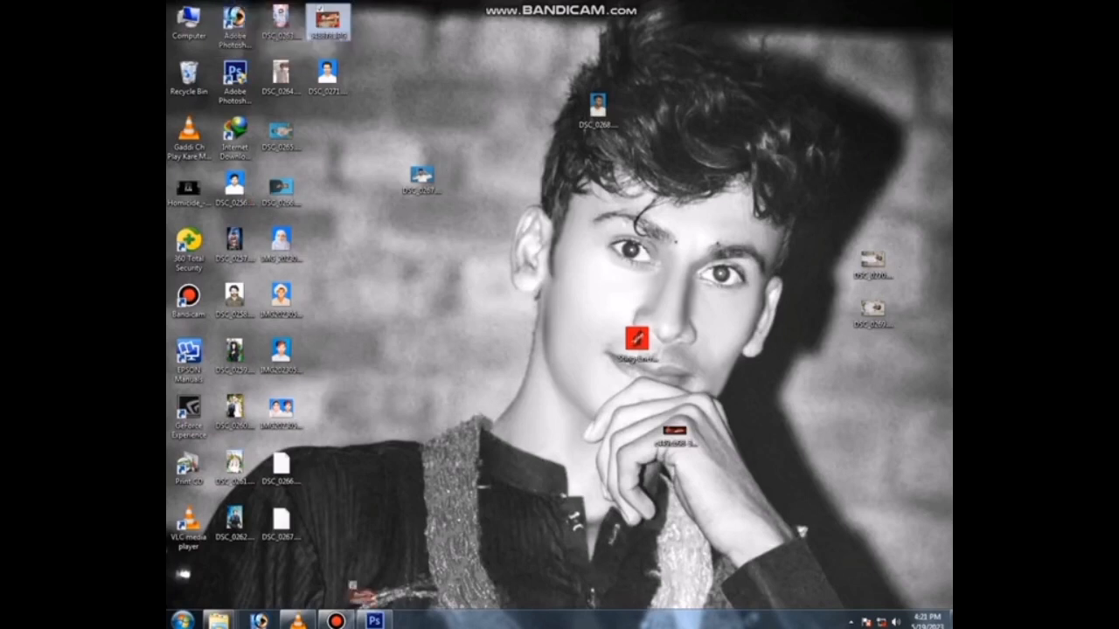
Step: Open the saved composite 548878.JPG in Camera Raw and apply a saved preset from the Presets list
drag(374, 626, 392, 417)
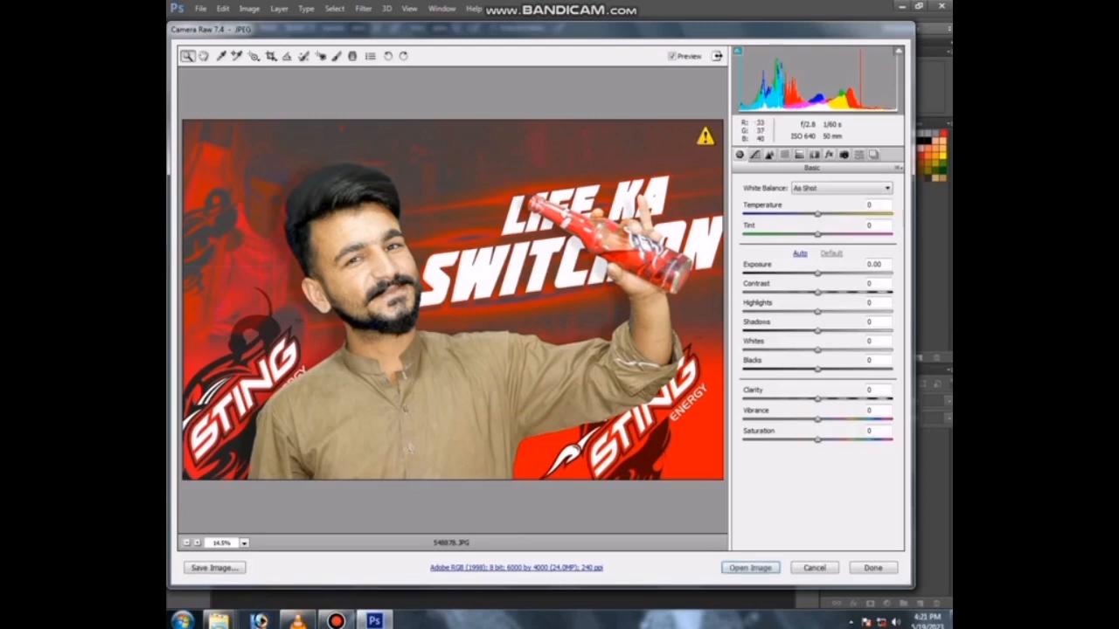
click(859, 155)
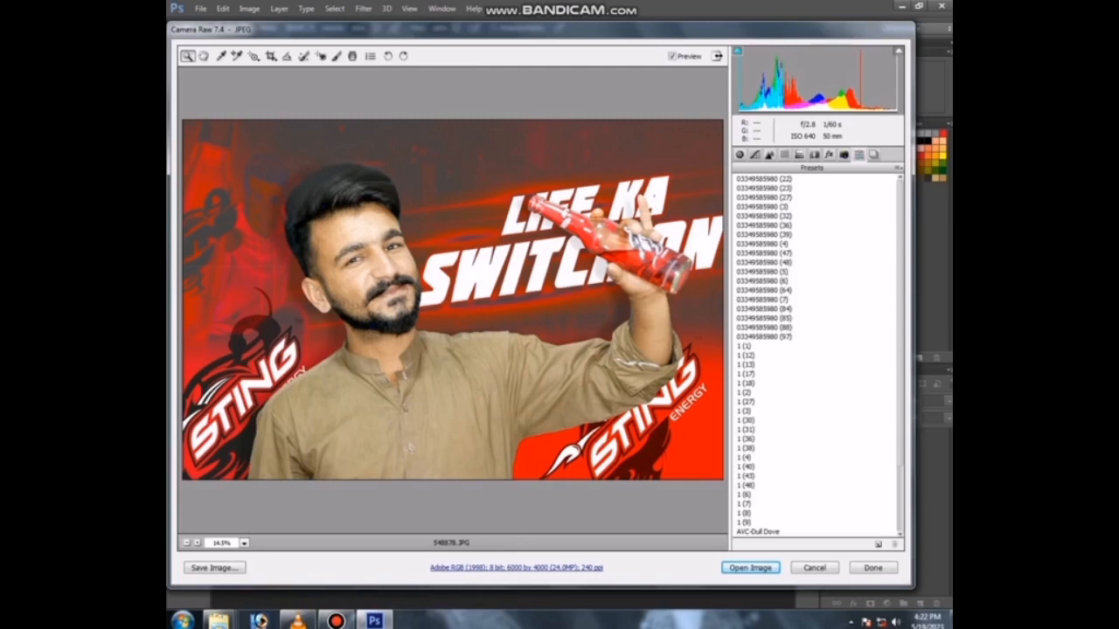
click(763, 318)
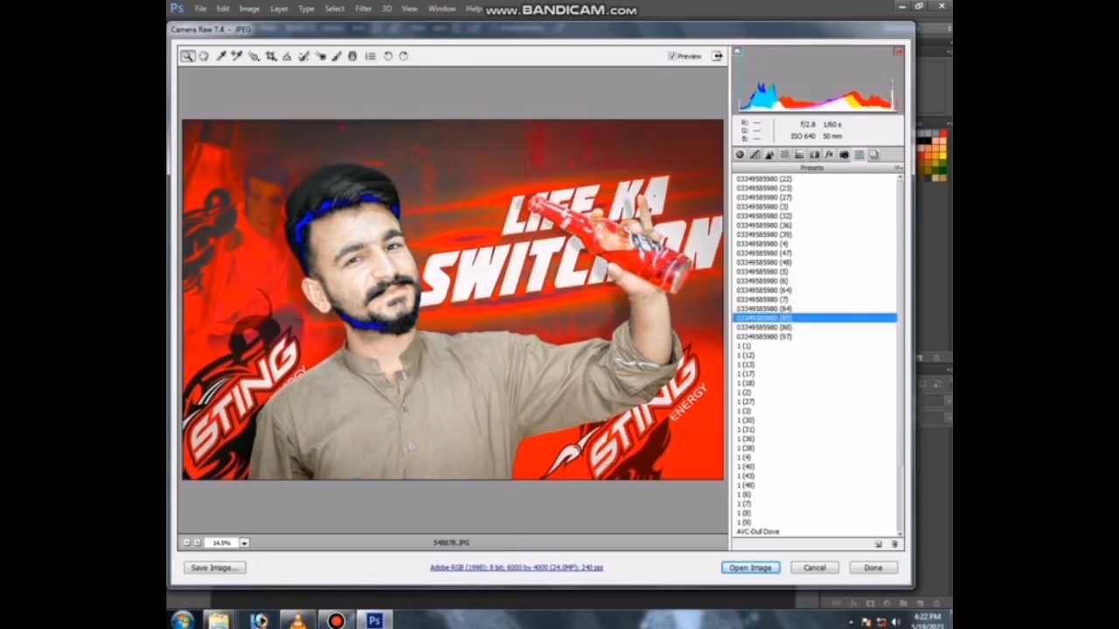
click(763, 328)
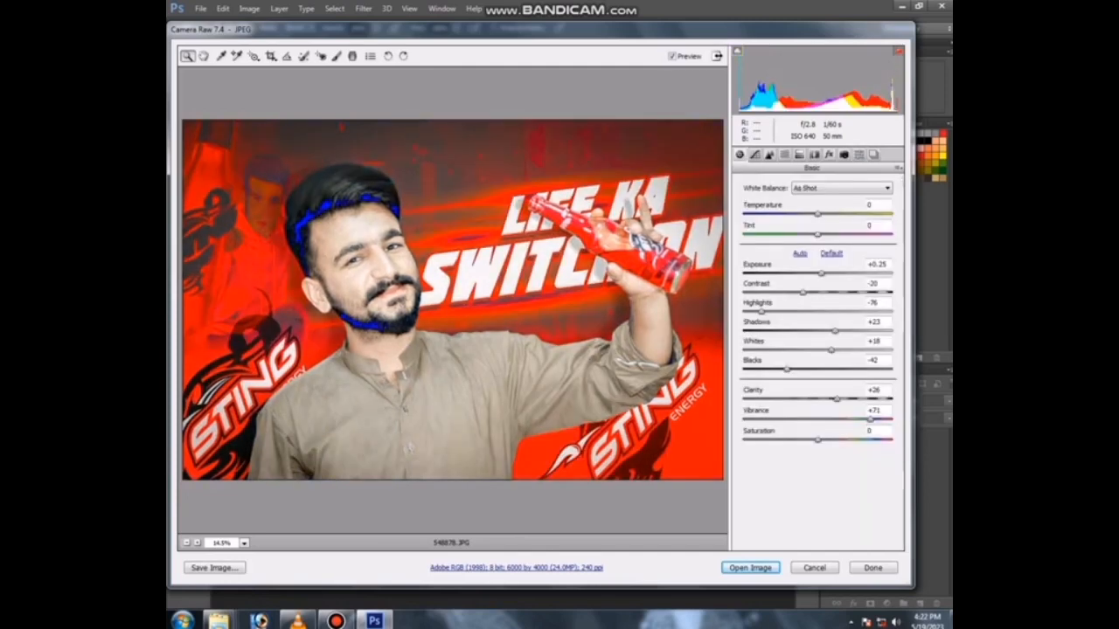
Step: Adjust the basic tone sliders and the tone curve of the composite in Camera Raw
click(838, 293)
drag(822, 273, 817, 274)
drag(786, 369, 848, 400)
drag(817, 440, 828, 440)
key(ctrl+minus)
click(754, 155)
drag(817, 379, 841, 436)
Step: In HSL Luminance, set Reds to -24 and raise the Oranges luminance
click(784, 154)
click(813, 201)
drag(817, 263, 799, 242)
click(841, 263)
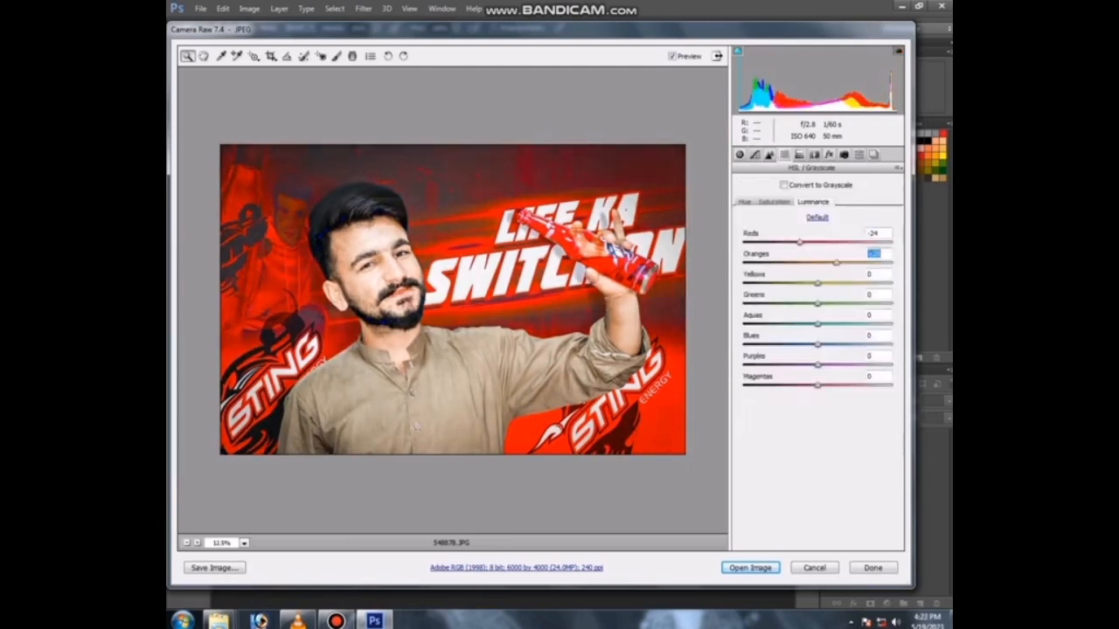
drag(817, 283, 832, 284)
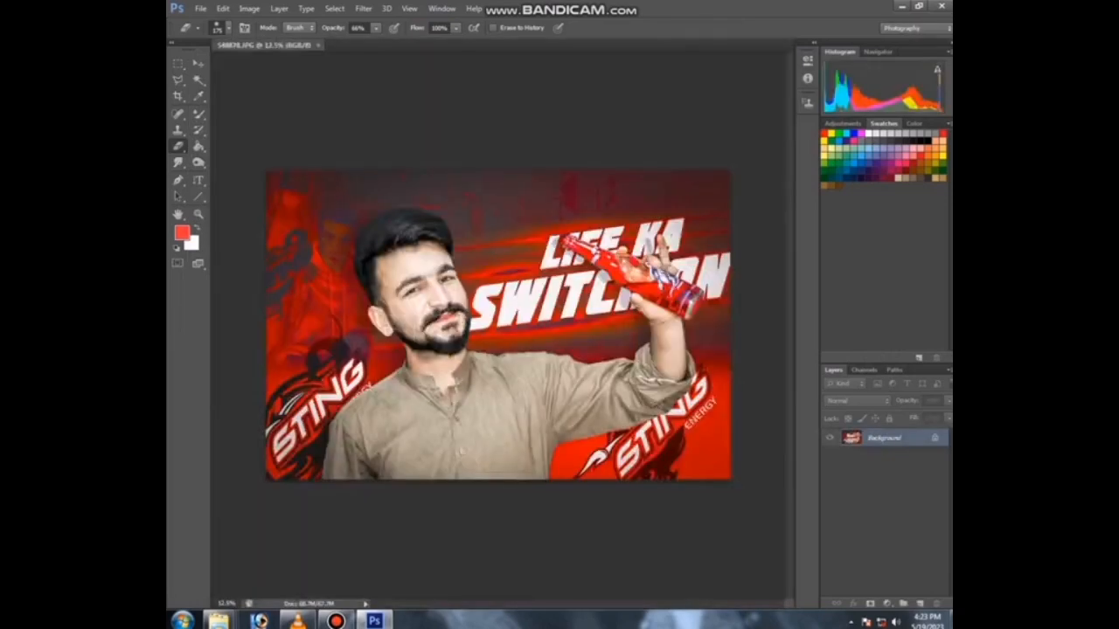
Step: Smooth the cheek skin beside the eye with Mixer Brush strokes
key(ctrl+plus)
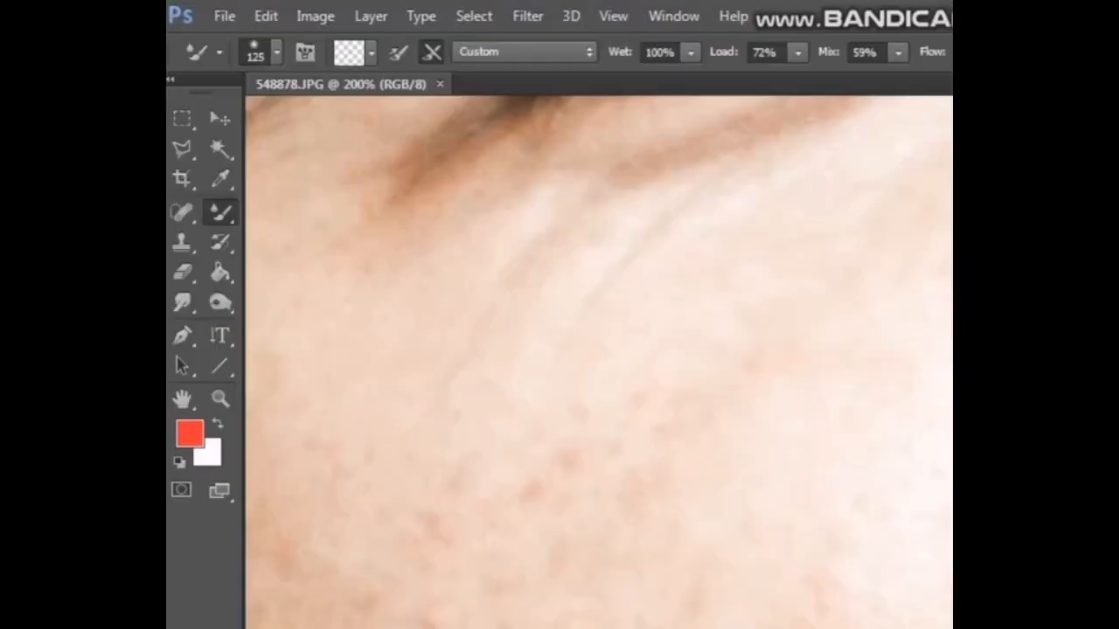
drag(756, 358, 778, 314)
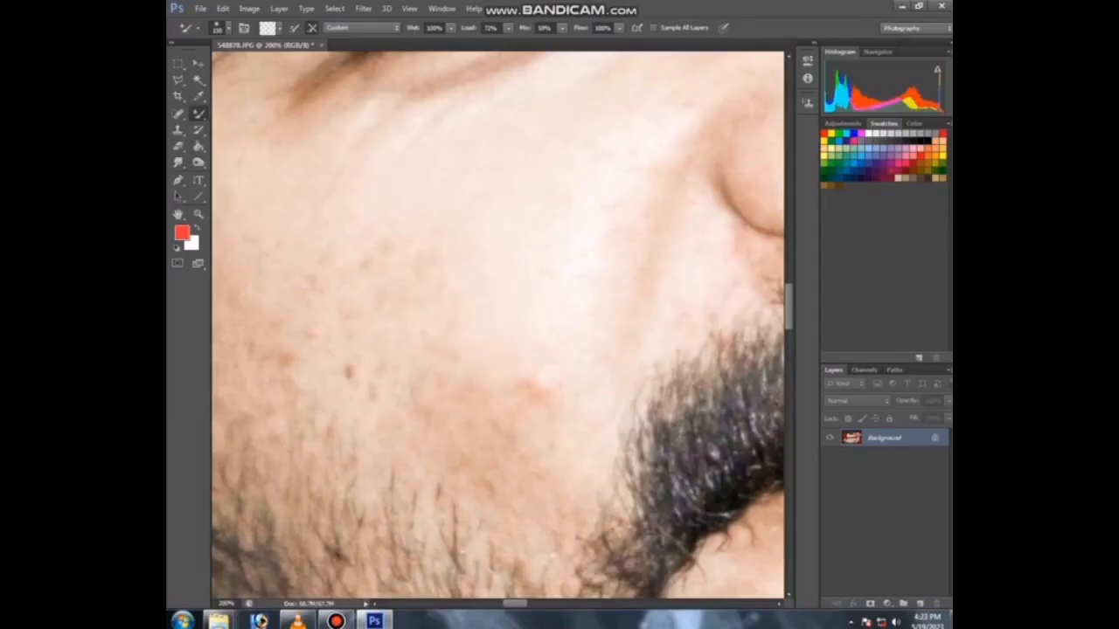
drag(376, 251, 419, 279)
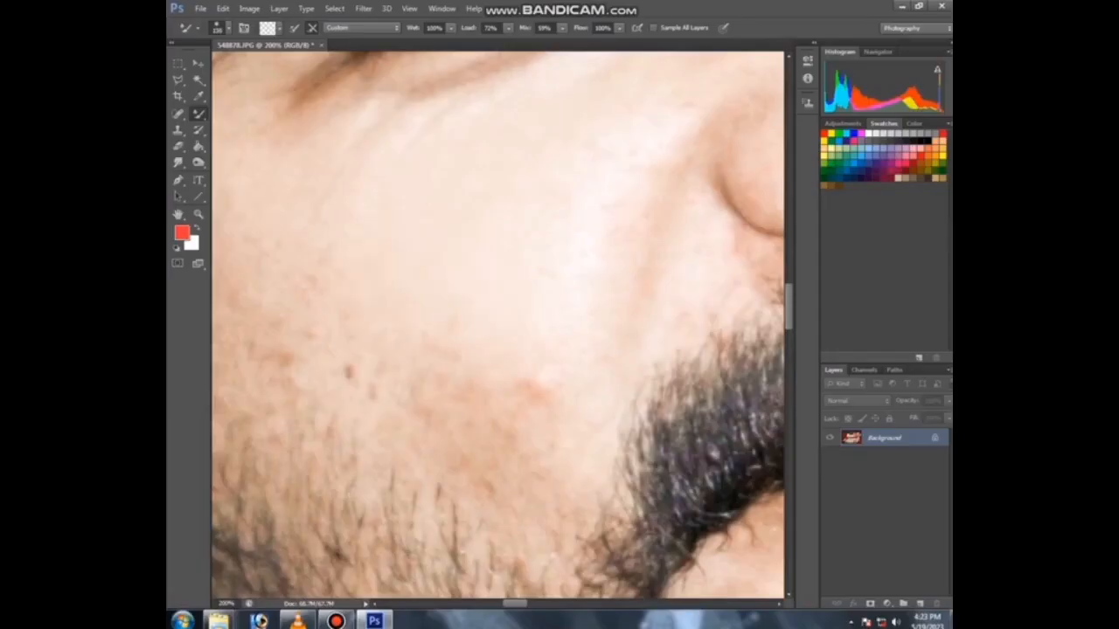
drag(332, 100, 288, 197)
drag(349, 218, 500, 282)
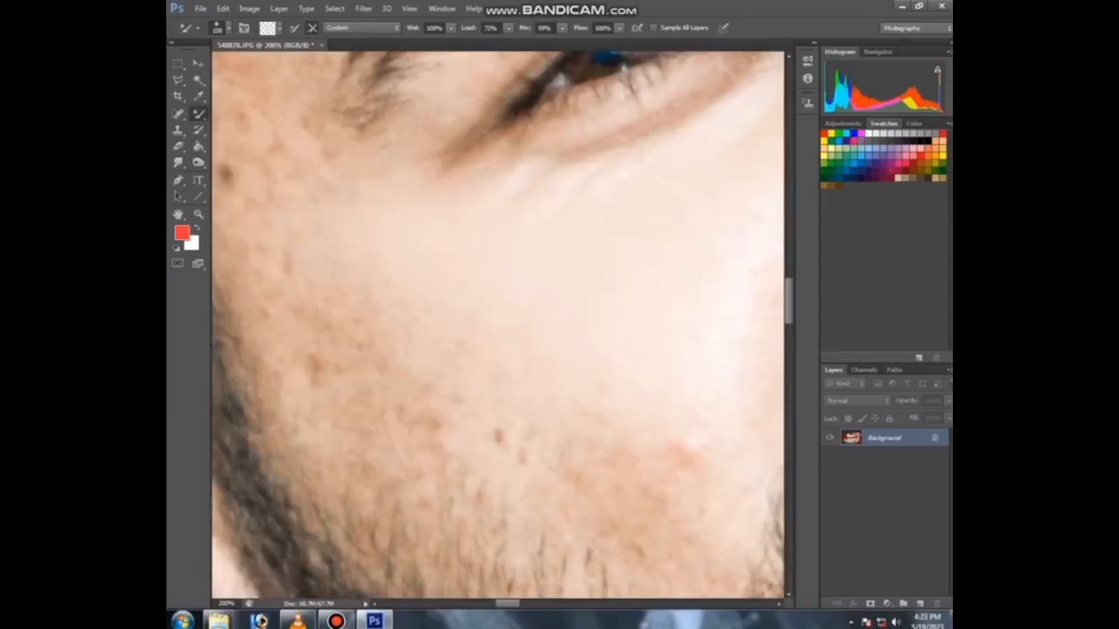
drag(349, 201, 324, 166)
drag(337, 241, 354, 302)
drag(564, 437, 630, 463)
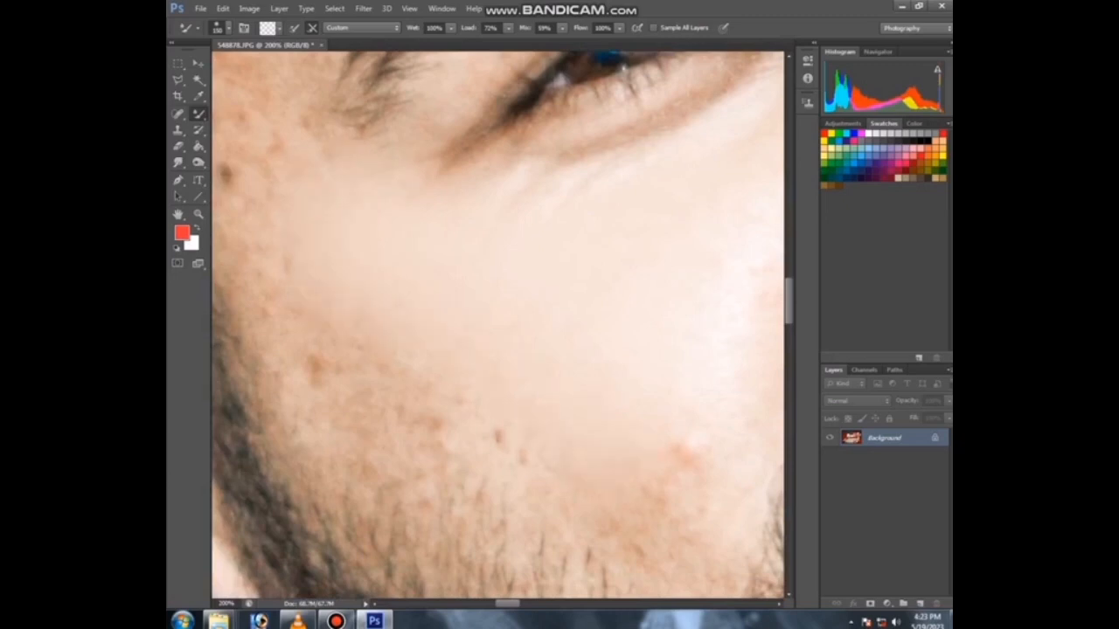
drag(612, 419, 518, 383)
drag(579, 416, 601, 426)
drag(552, 472, 586, 487)
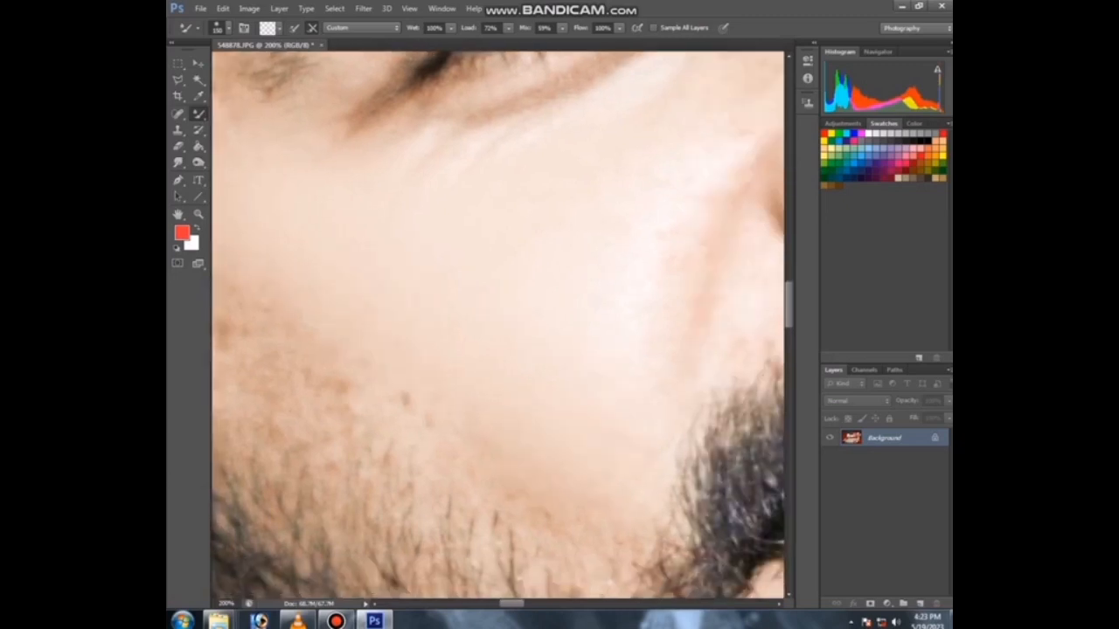
drag(503, 457, 483, 441)
mouse_move(411, 405)
mouse_down()
mouse_move(340, 382)
mouse_move(299, 330)
mouse_move(559, 424)
mouse_up()
mouse_move(507, 393)
mouse_down()
mouse_move(463, 406)
mouse_move(367, 314)
mouse_up()
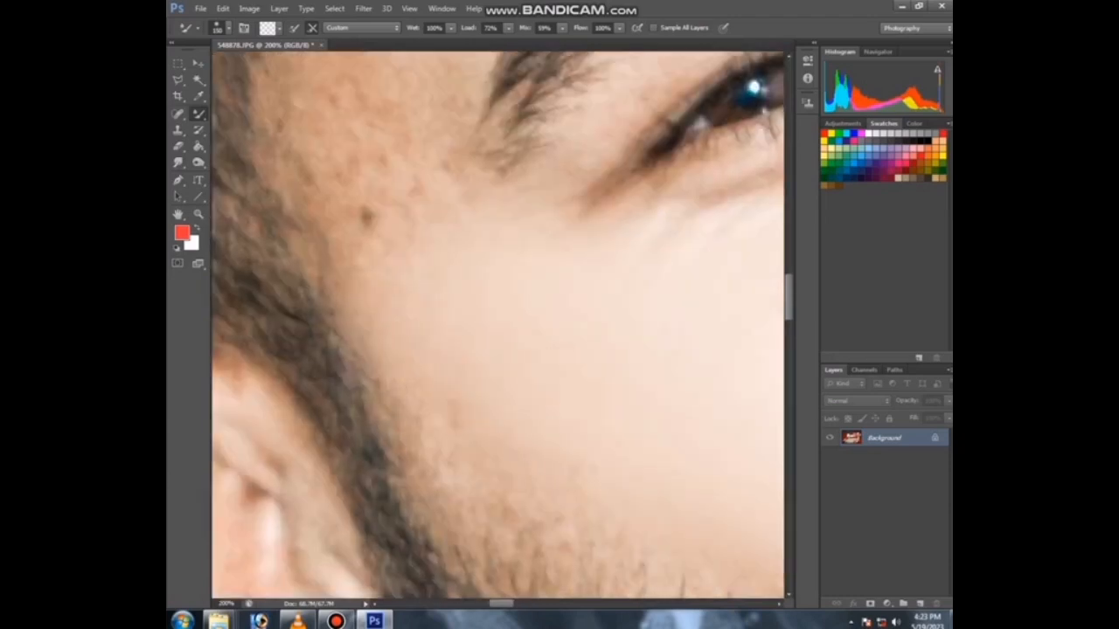
Step: Draw a lasso selection around the left cheek between the eye and beard, and feather it
key(ctrl+minus)
key(ctrl+minus)
key(ctrl+minus)
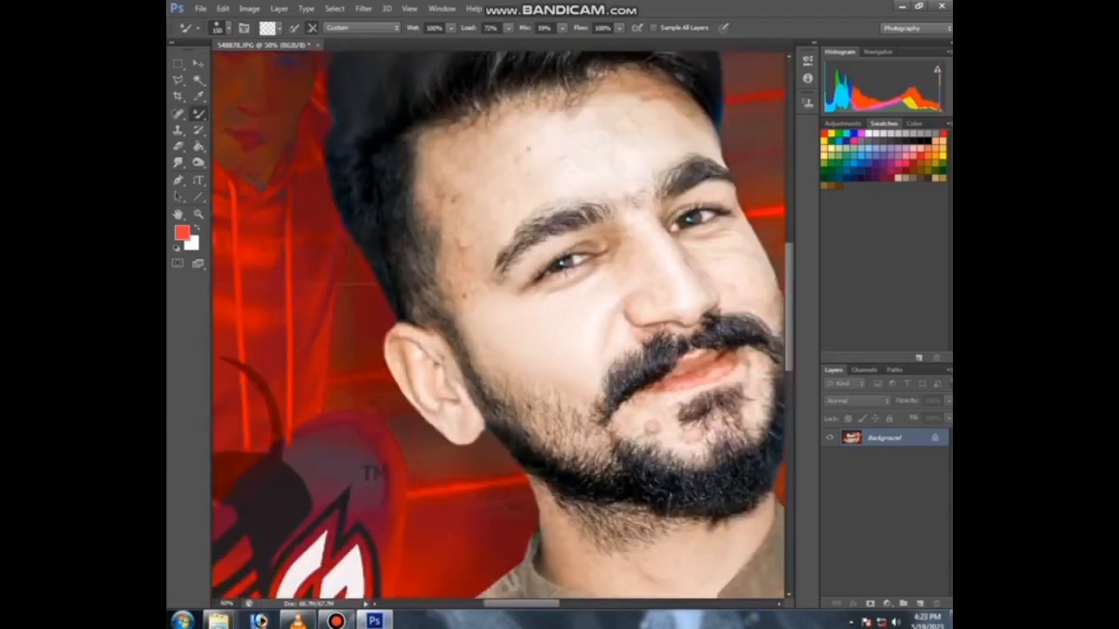
key(ctrl+minus)
key(ctrl+minus)
key(ctrl+minus)
key(ctrl+plus)
key(ctrl+plus)
key(ctrl+plus)
key(ctrl+plus)
key(bracketleft)
key(bracketleft)
key(bracketleft)
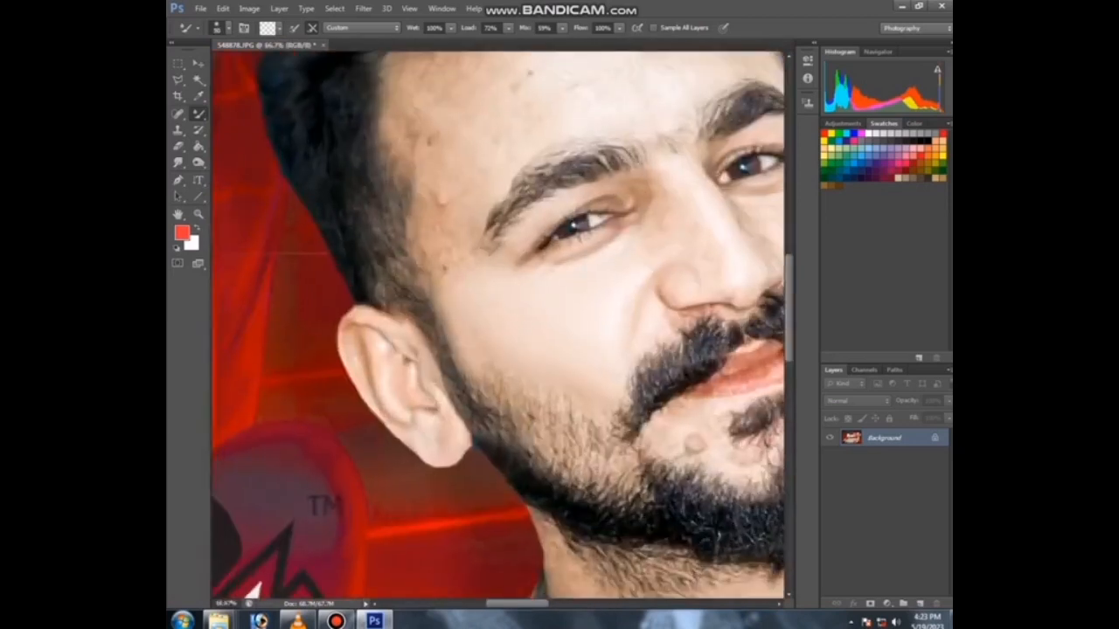
key(ctrl+minus)
key(ctrl+minus)
key(ctrl+minus)
key(ctrl+plus)
key(ctrl+plus)
key(l)
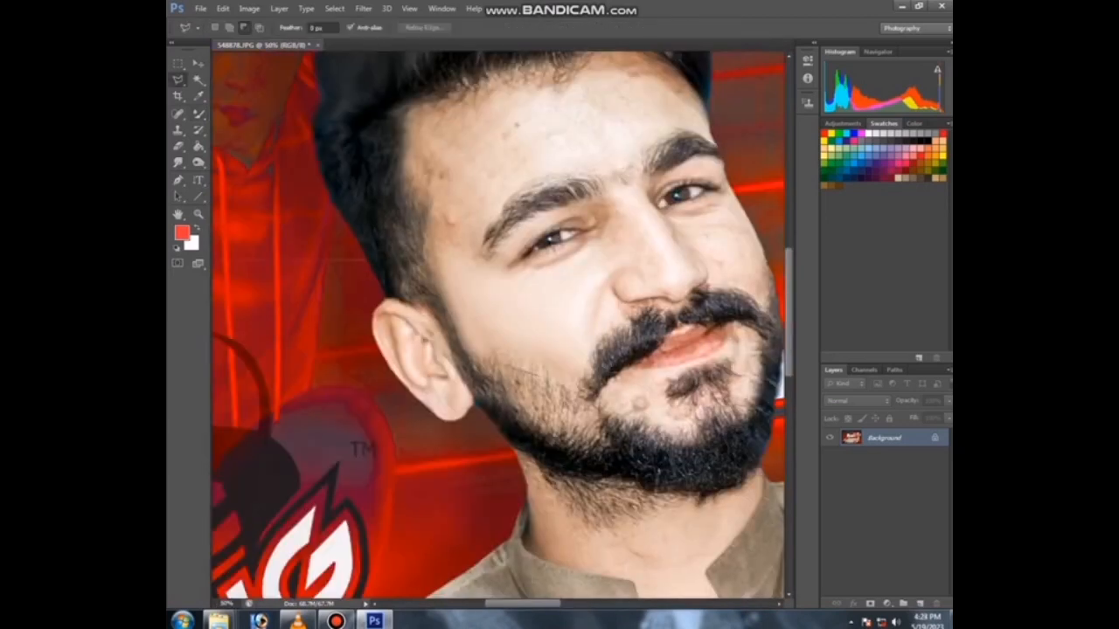
click(576, 387)
click(587, 367)
click(574, 285)
click(574, 133)
click(495, 110)
click(458, 163)
right_click(468, 196)
click(503, 238)
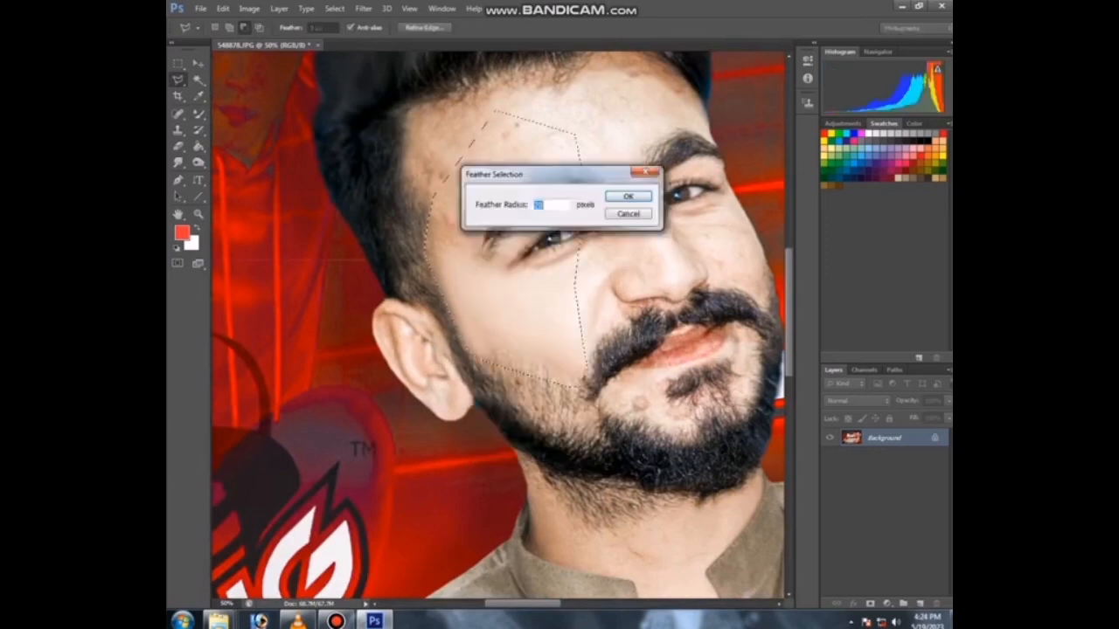
key(Return)
Step: Blend the skin inside the feathered cheek selection with the Mixer Brush, then deselect
key(ctrl+plus)
key(ctrl+plus)
key(b)
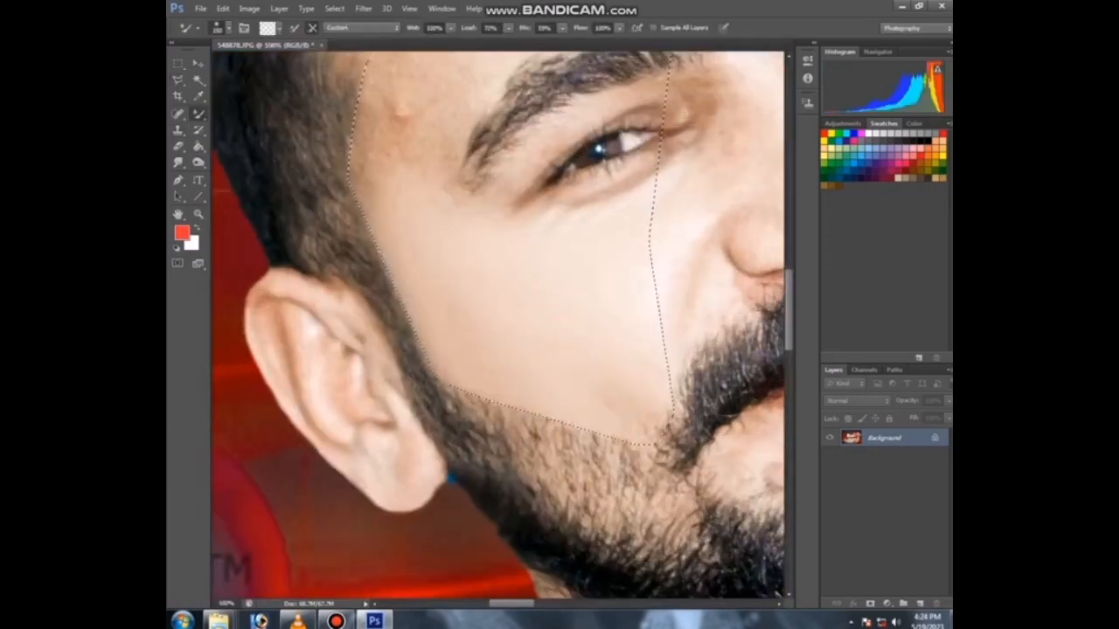
drag(618, 400, 643, 420)
key(ctrl+d)
Step: Smooth the temple and side of the forehead with a larger Mixer Brush
key(ctrl+minus)
drag(564, 393, 476, 369)
key(bracketright)
key(bracketright)
key(bracketright)
key(bracketright)
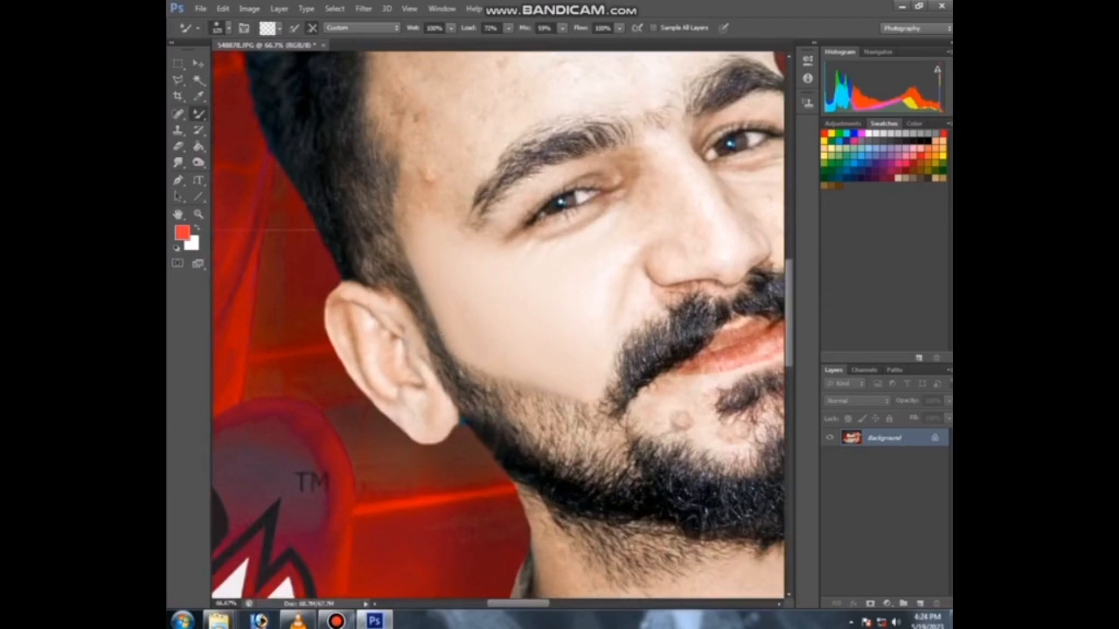
drag(437, 337, 428, 302)
mouse_move(428, 214)
mouse_down()
mouse_move(425, 179)
mouse_move(422, 218)
mouse_up()
drag(454, 175, 469, 303)
key(bracketright)
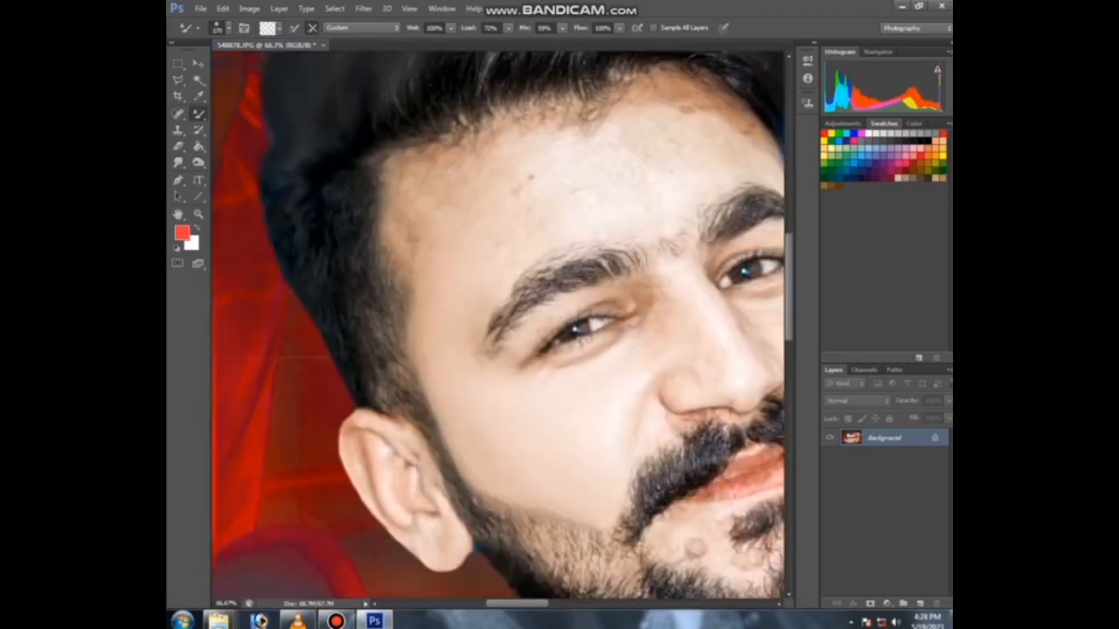
drag(430, 228, 450, 199)
mouse_move(407, 253)
mouse_down()
mouse_move(459, 149)
mouse_move(485, 136)
mouse_up()
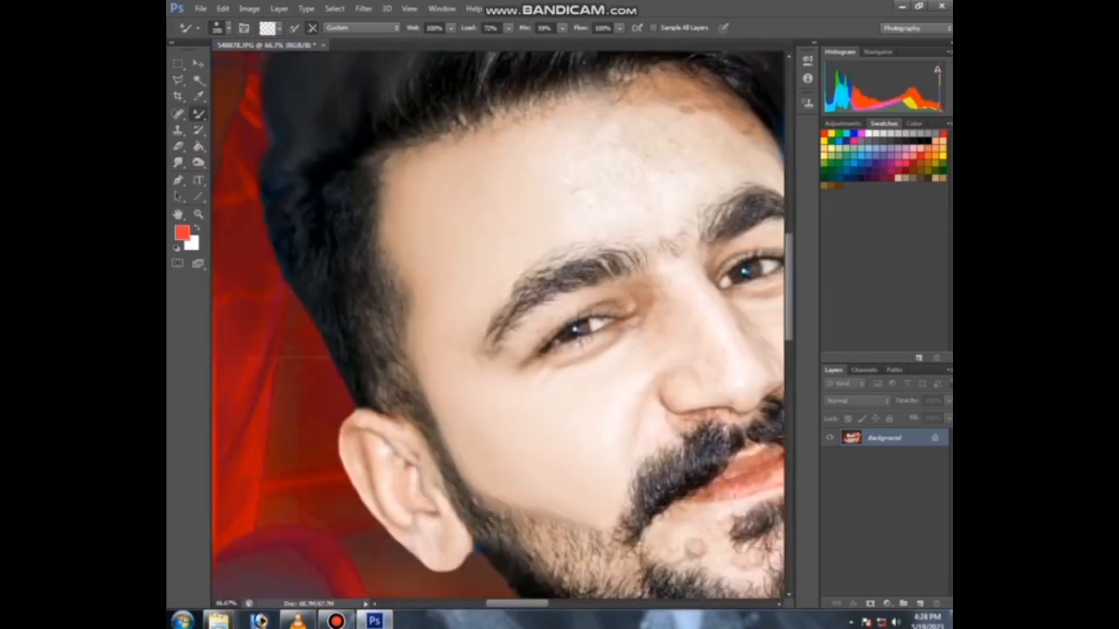
Step: Smooth the forehead skin below the hairline with Mixer Brush strokes of varying size
key(ctrl+minus)
key(ctrl+minus)
key(ctrl+minus)
key(ctrl+minus)
key(ctrl+minus)
key(ctrl+minus)
scroll(434, 287, up, 7)
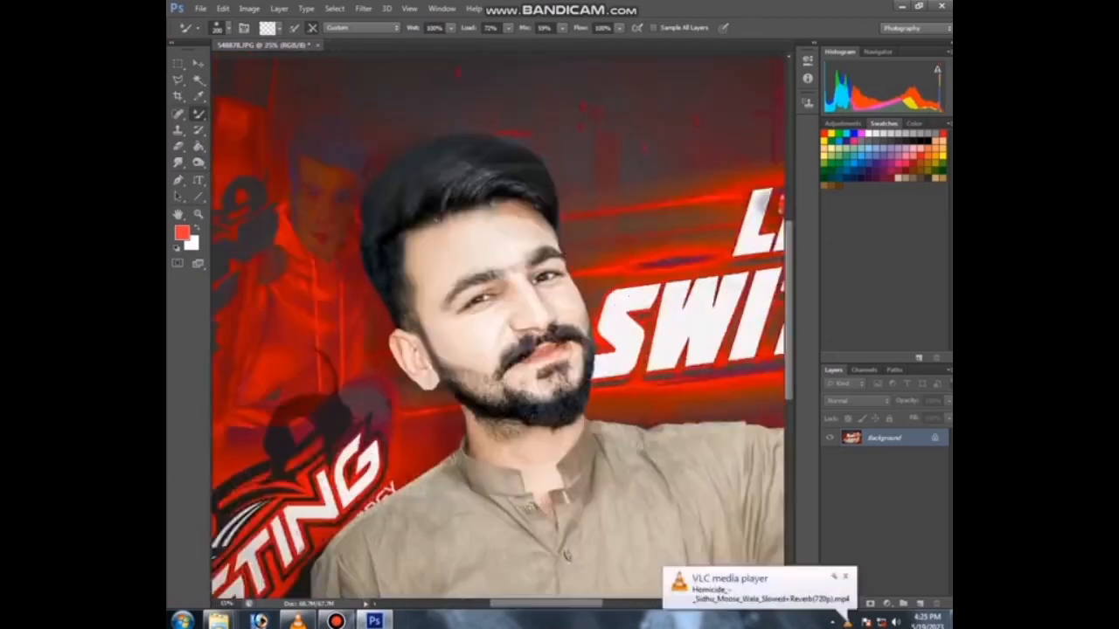
key(bracketleft)
drag(564, 168, 594, 145)
drag(476, 156, 325, 205)
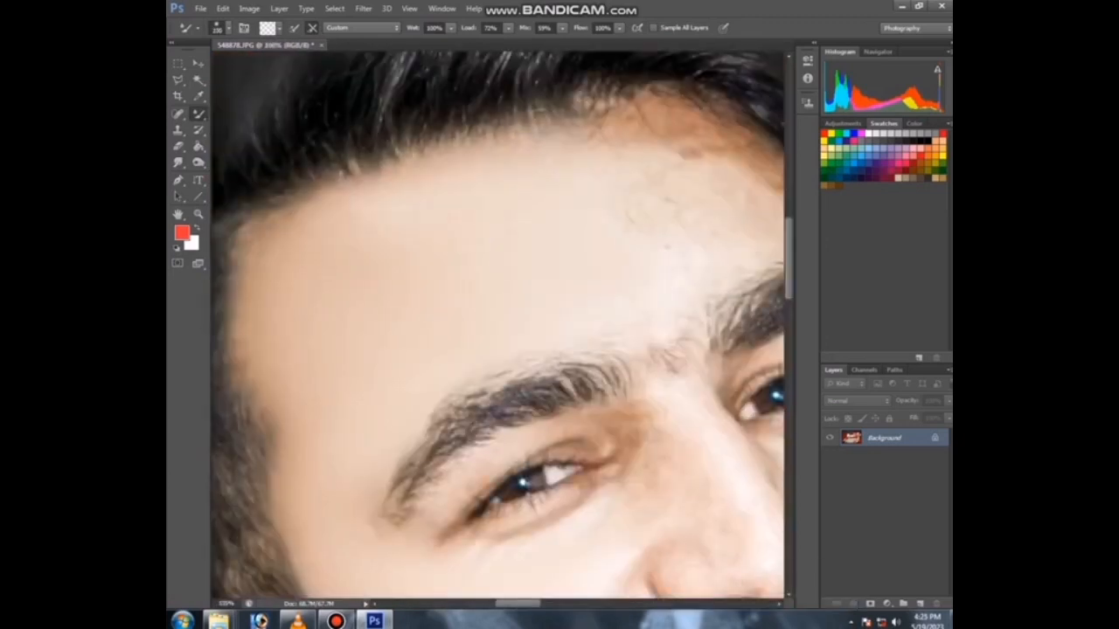
drag(350, 288, 456, 211)
key(bracketright)
drag(620, 236, 382, 377)
key(bracketright)
key(bracketright)
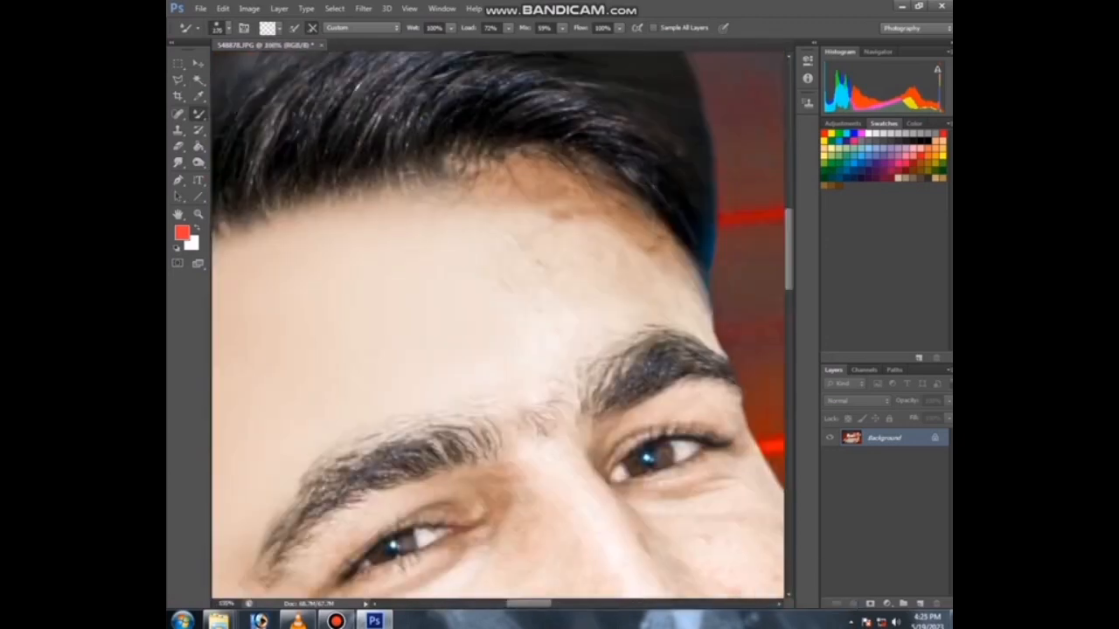
drag(532, 262, 587, 223)
mouse_move(677, 280)
mouse_down()
mouse_move(563, 193)
mouse_move(455, 201)
mouse_up()
drag(559, 175, 603, 207)
drag(437, 489, 397, 249)
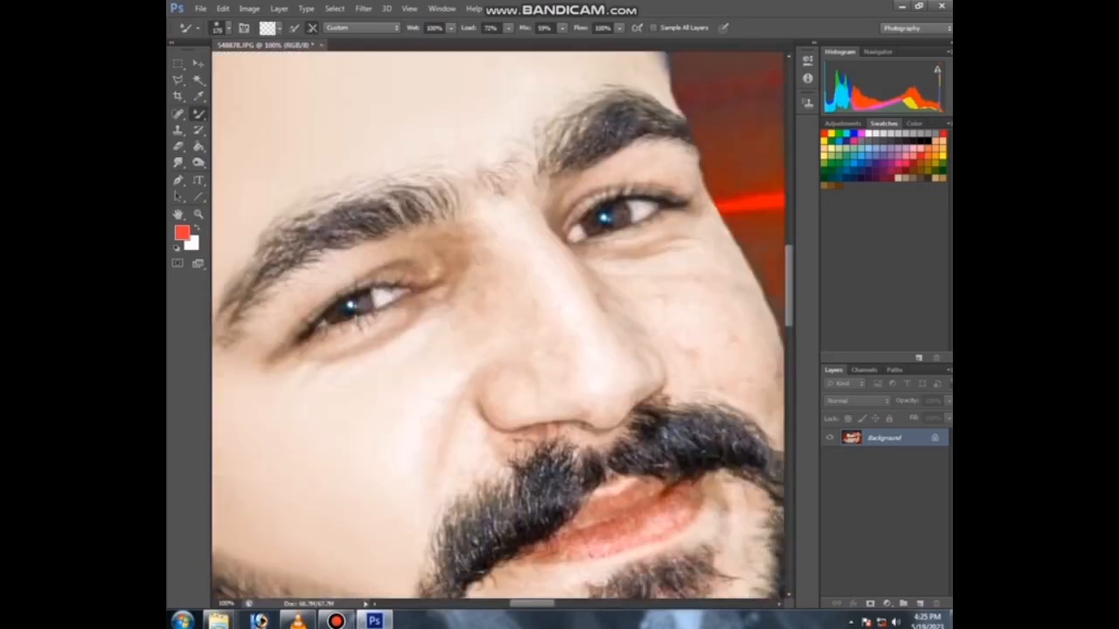
Step: Smooth the skin under the left eye with a smaller Mixer Brush
drag(255, 371, 296, 334)
drag(350, 349, 462, 348)
key(bracketleft)
key(bracketleft)
key(bracketleft)
key(bracketleft)
drag(340, 301, 318, 343)
Step: Smooth the nose bridge and the cheeks beside the nose with Mixer Brush strokes
scroll(491, 329, down, 3)
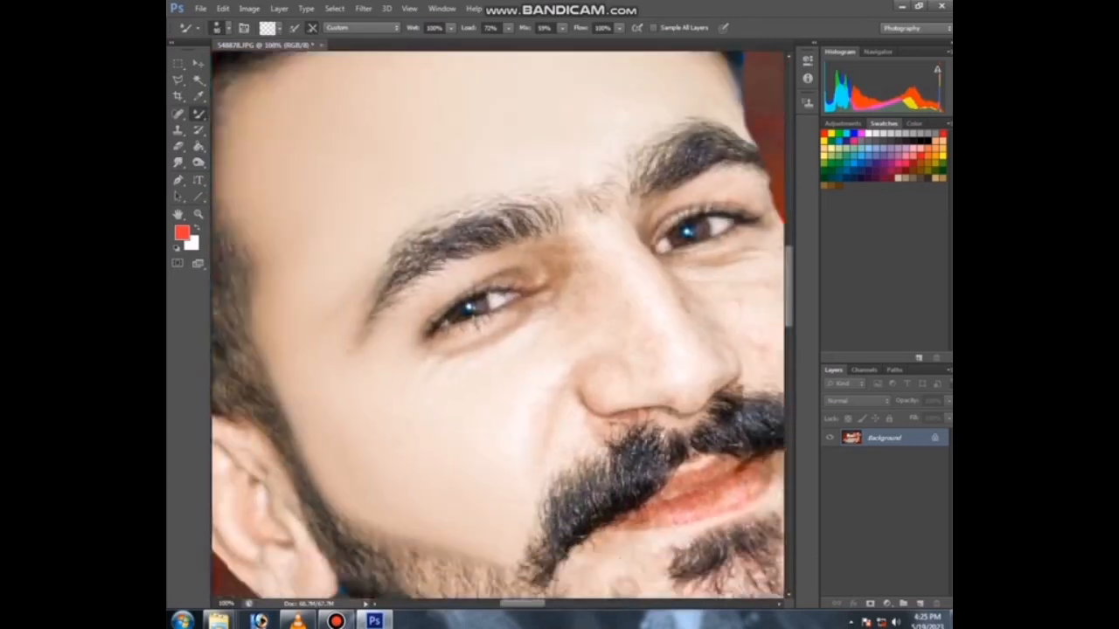
scroll(440, 342, up, 3)
mouse_move(567, 332)
mouse_down()
mouse_move(474, 327)
mouse_move(533, 294)
mouse_up()
key(bracketright)
key(bracketright)
key(bracketright)
key(bracketright)
drag(573, 376, 566, 427)
drag(603, 349, 467, 365)
drag(535, 217, 552, 238)
drag(515, 353, 536, 327)
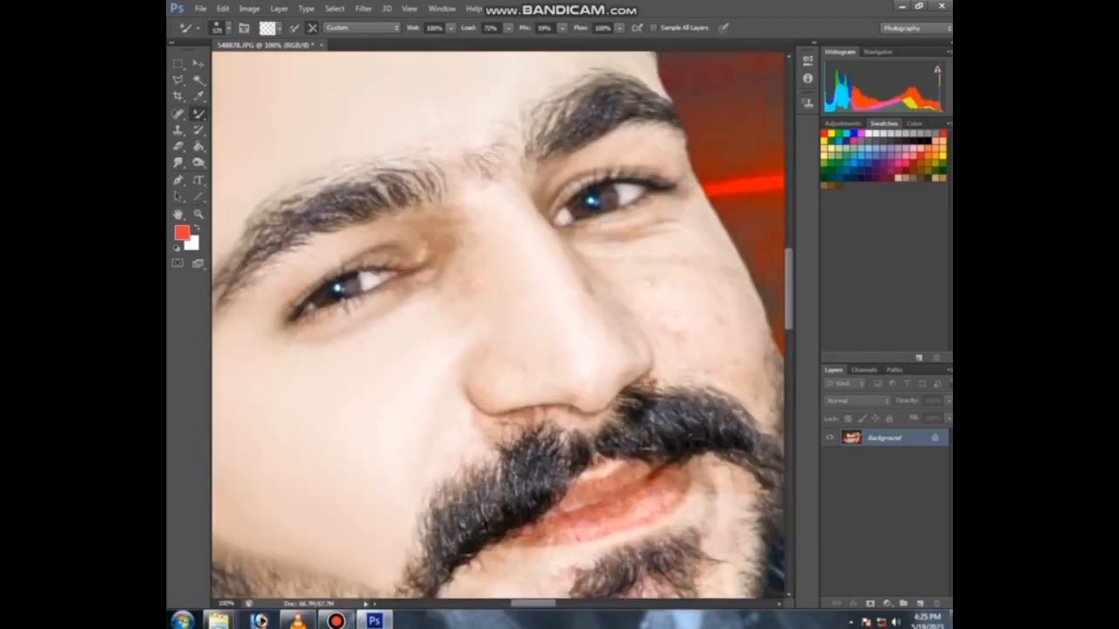
mouse_move(467, 229)
mouse_down()
mouse_move(438, 299)
mouse_move(430, 250)
mouse_move(384, 245)
mouse_up()
key(bracketleft)
key(bracketleft)
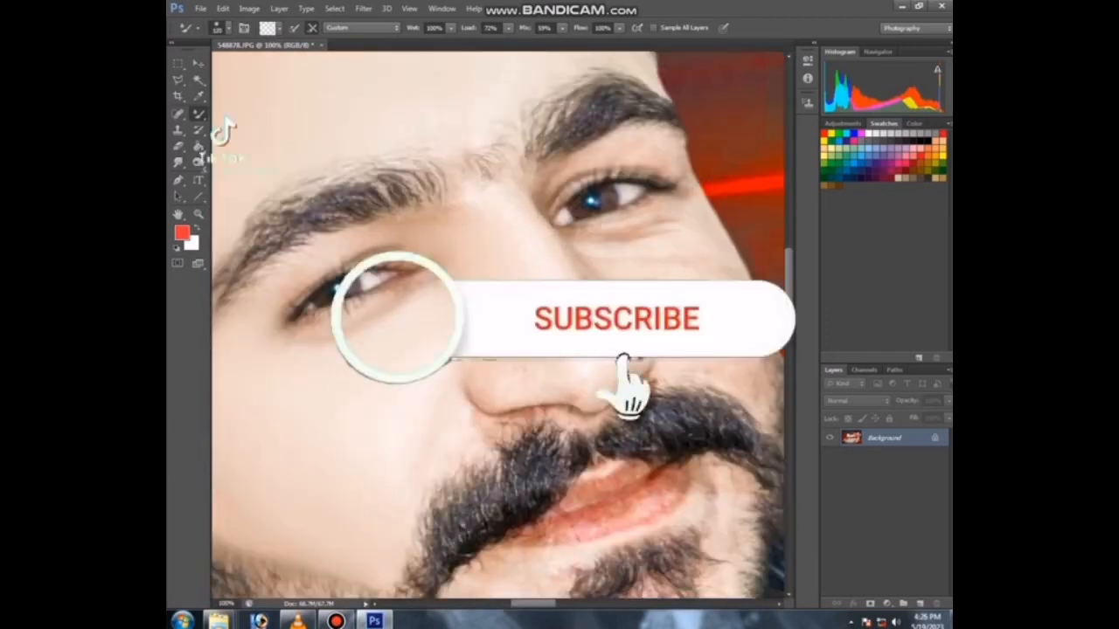
drag(603, 323, 476, 319)
key(bracketright)
key(bracketright)
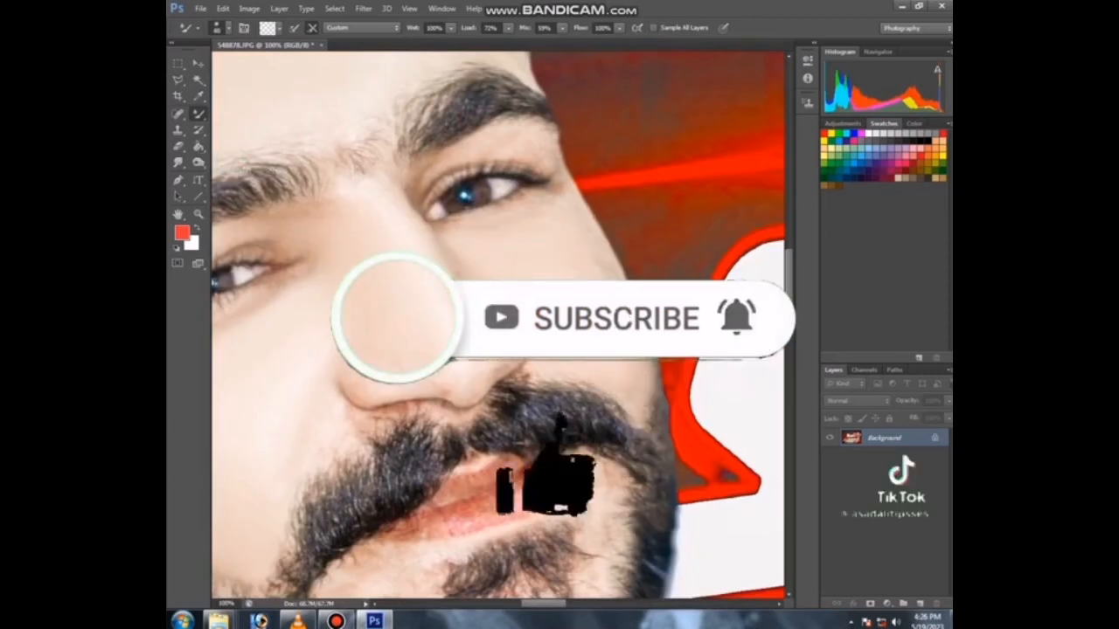
Step: Blend away the mole and blemishes on the chin patch below the lower lip
key(ctrl+minus)
key(ctrl+plus)
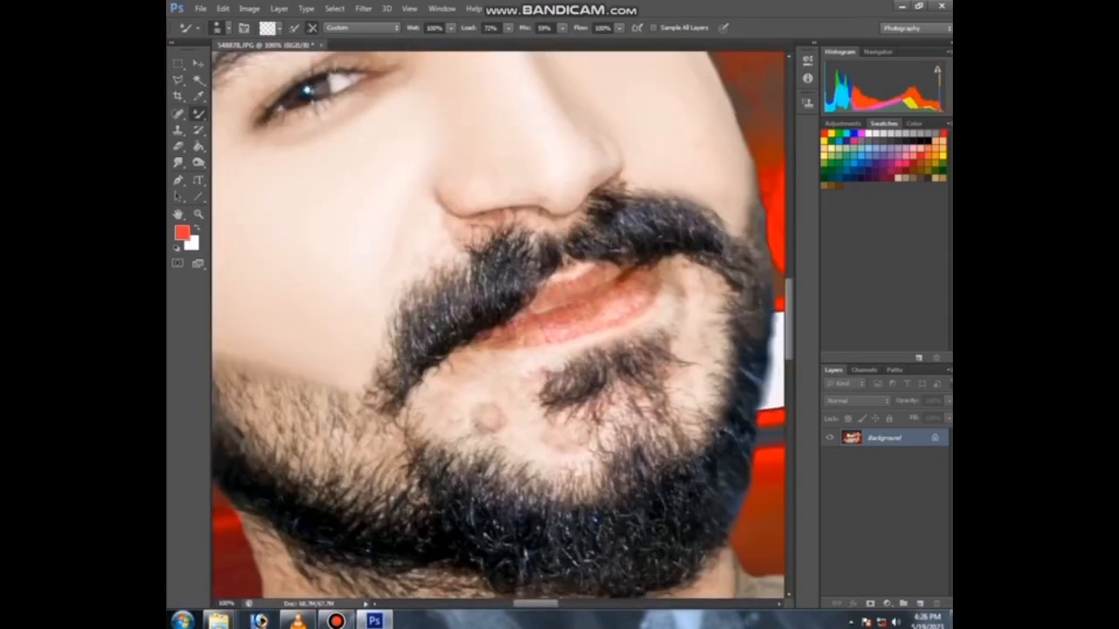
mouse_move(381, 351)
mouse_down()
mouse_move(384, 418)
mouse_move(398, 438)
mouse_up()
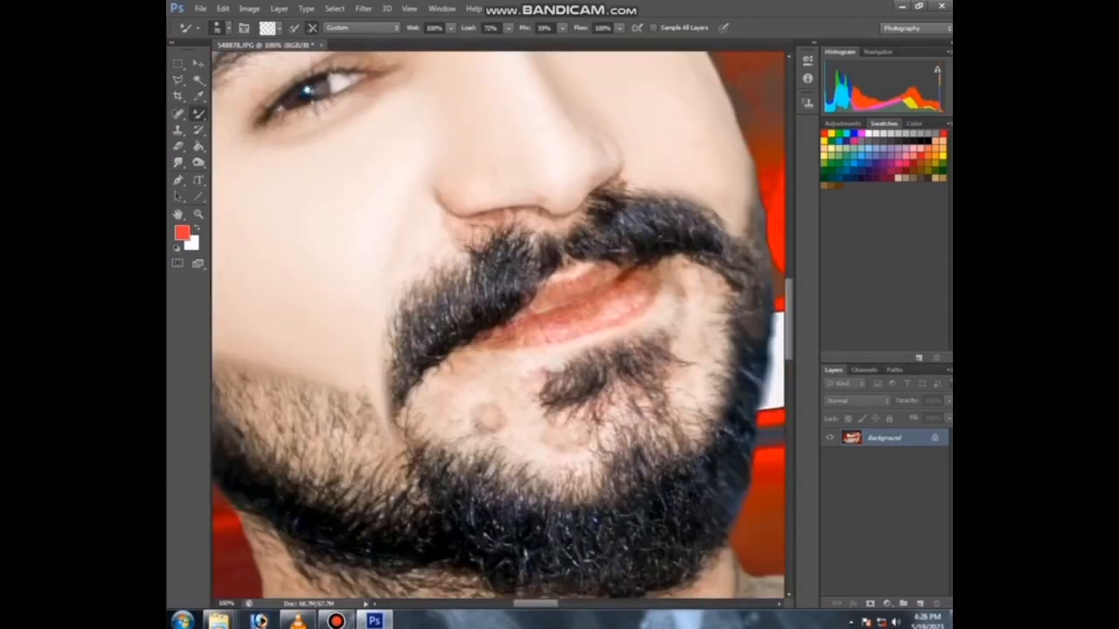
key(ctrl+minus)
key(ctrl+minus)
key(ctrl+minus)
key(ctrl+plus)
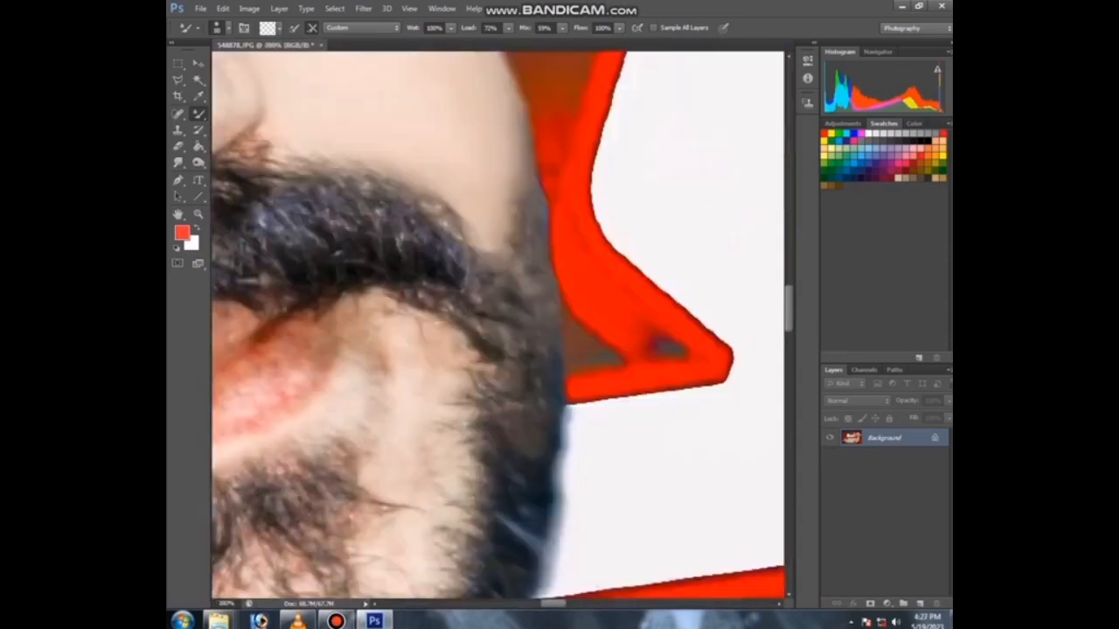
key(ctrl+minus)
key(ctrl+minus)
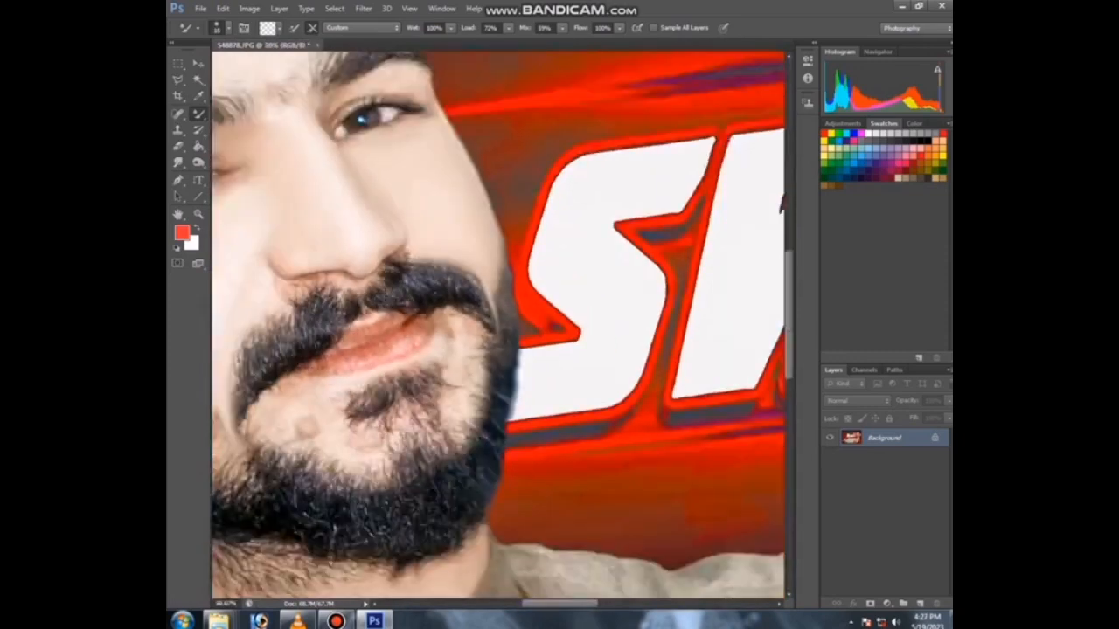
key(ctrl+plus)
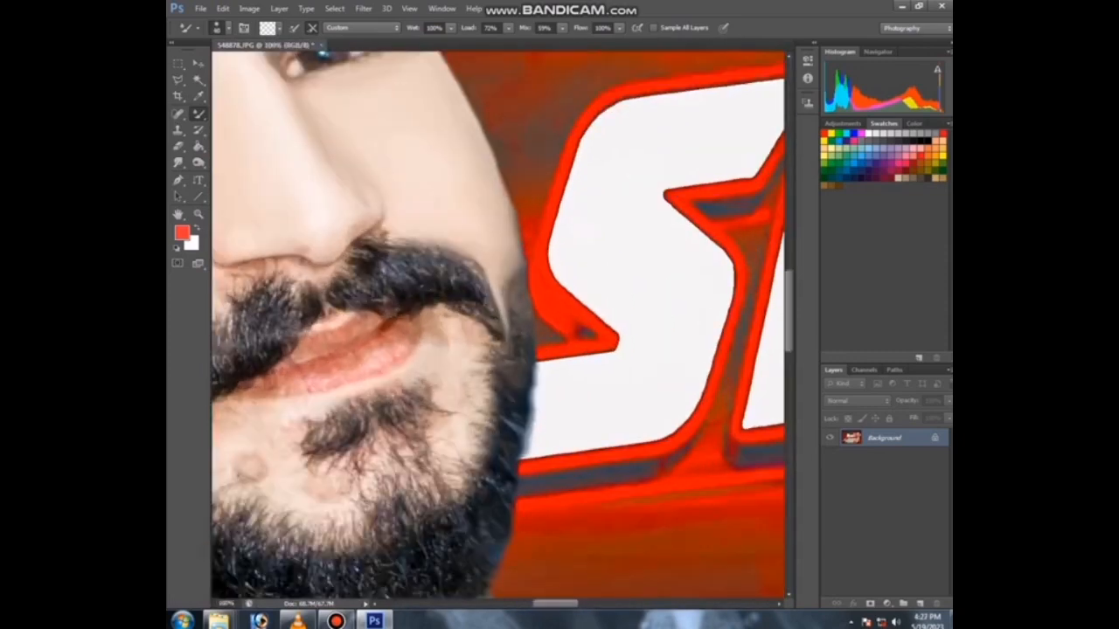
drag(447, 331, 452, 468)
drag(385, 385, 550, 319)
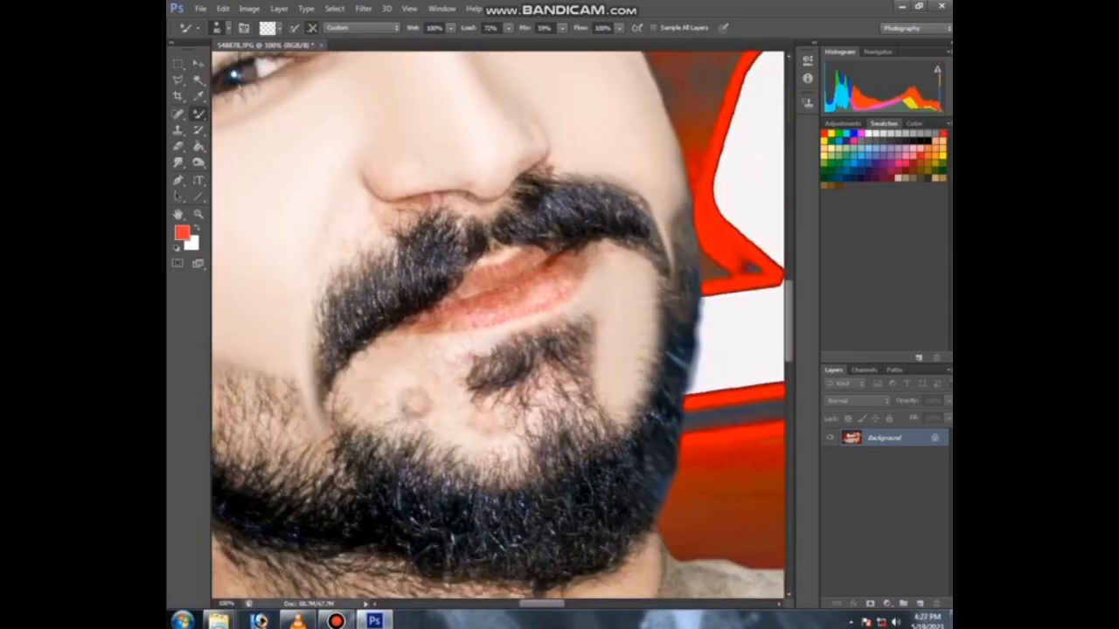
mouse_move(385, 347)
mouse_down()
mouse_move(346, 404)
mouse_move(535, 447)
mouse_up()
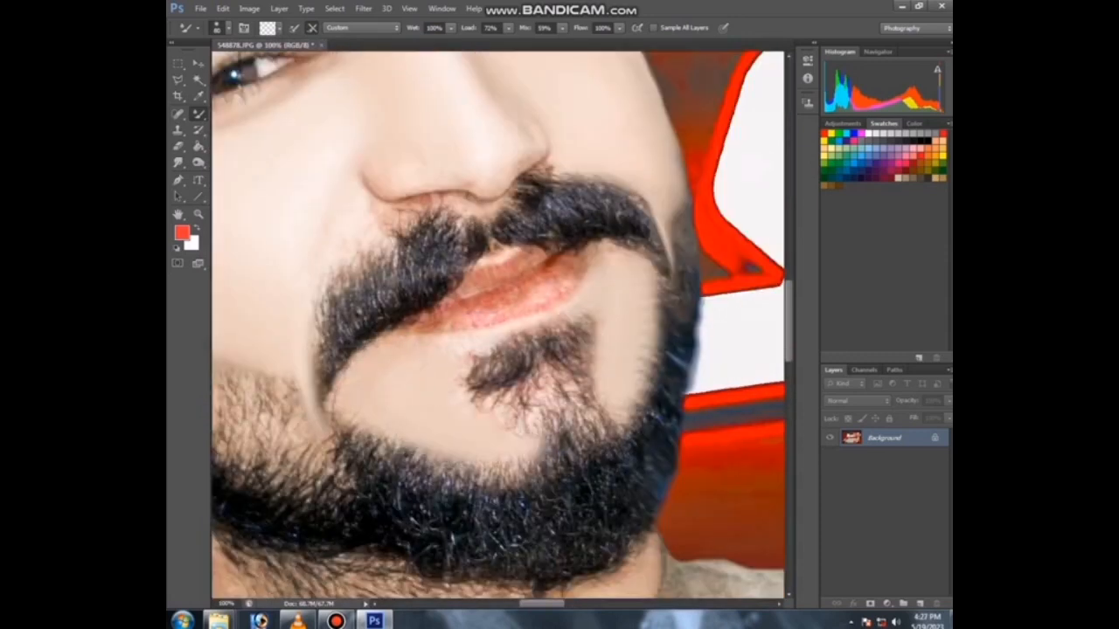
drag(471, 360, 477, 404)
Step: Smooth the skin around the moustache and chin edges with Mixer Brush strokes
key(ctrl+minus)
key(ctrl+minus)
key(ctrl+minus)
key(ctrl+minus)
key(ctrl+minus)
key(ctrl+plus)
key(ctrl+plus)
key(ctrl+plus)
key(ctrl+plus)
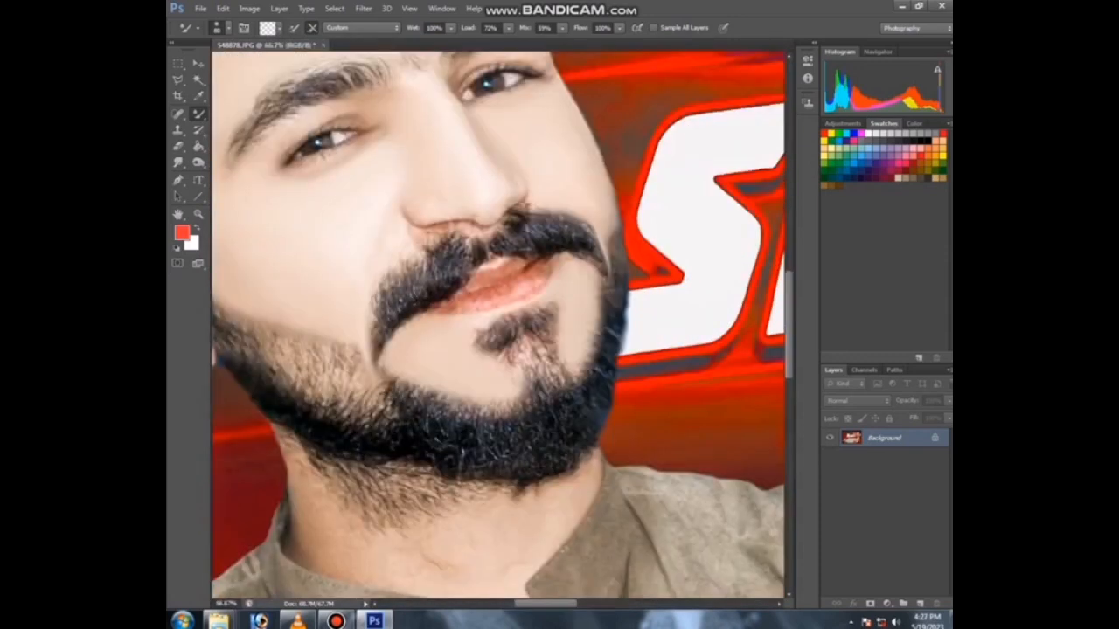
drag(598, 274, 596, 306)
drag(476, 332, 489, 357)
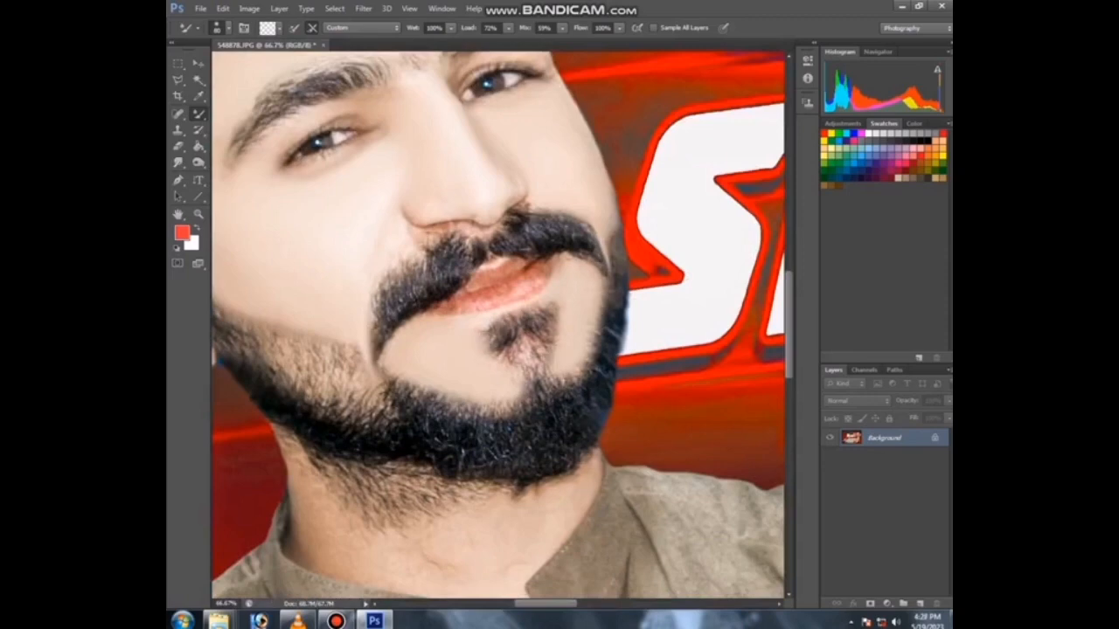
key(ctrl+plus)
mouse_move(358, 314)
mouse_down()
mouse_move(370, 259)
mouse_move(518, 297)
mouse_move(471, 85)
mouse_move(358, 132)
mouse_up()
key(])
key(])
key(])
key(])
key(])
mouse_move(651, 304)
mouse_down()
mouse_move(444, 350)
mouse_move(376, 337)
mouse_up()
mouse_move(371, 437)
mouse_down()
mouse_move(301, 406)
mouse_move(328, 328)
mouse_move(284, 284)
mouse_up()
key([)
Step: Smooth the neck skin below the beard, then fit the image on screen
key(ctrl+minus)
key(ctrl+minus)
key(ctrl+minus)
key(ctrl+minus)
key(ctrl+plus)
key(ctrl+plus)
key(ctrl+plus)
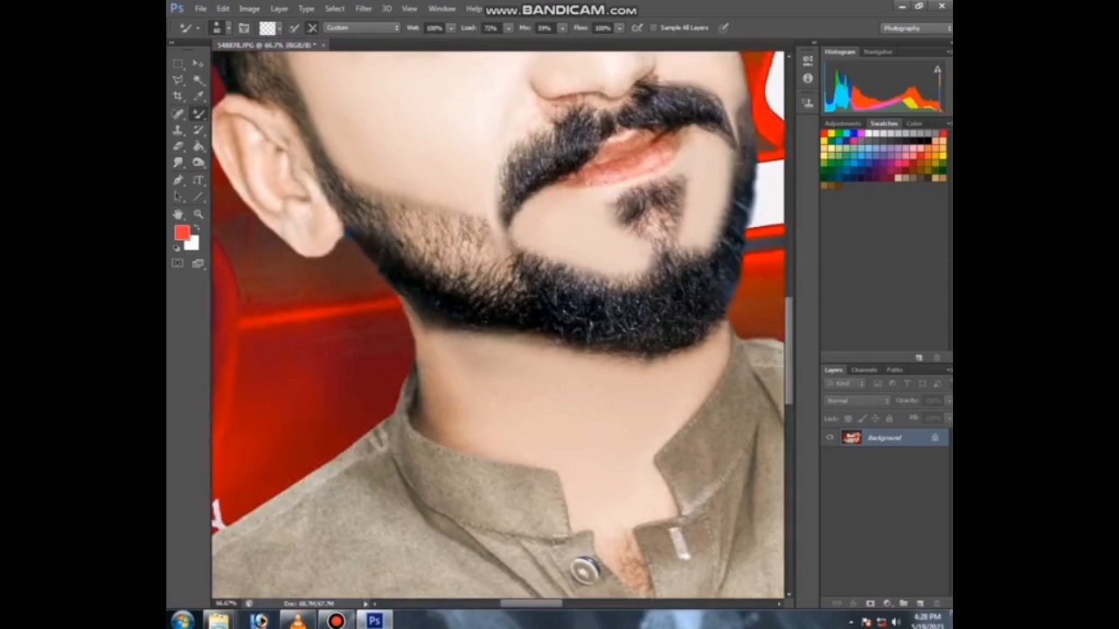
key(ctrl+minus)
key(ctrl+minus)
key(ctrl+minus)
key(ctrl+plus)
key(ctrl+plus)
key(ctrl+plus)
key(ctrl+plus)
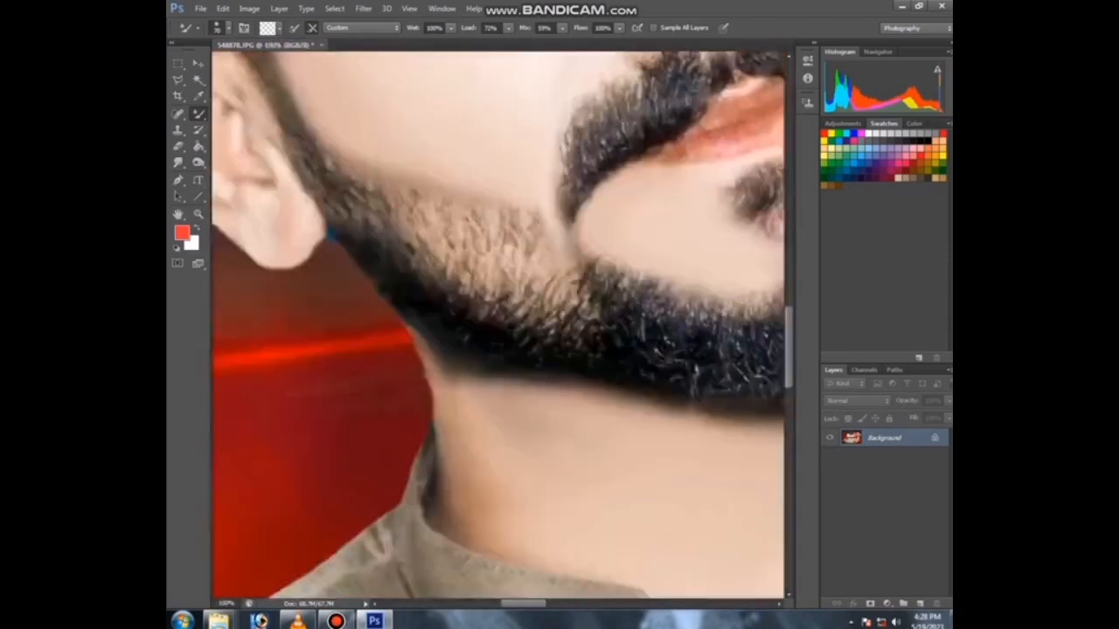
mouse_move(498, 376)
mouse_down()
mouse_move(468, 277)
mouse_move(390, 251)
mouse_up()
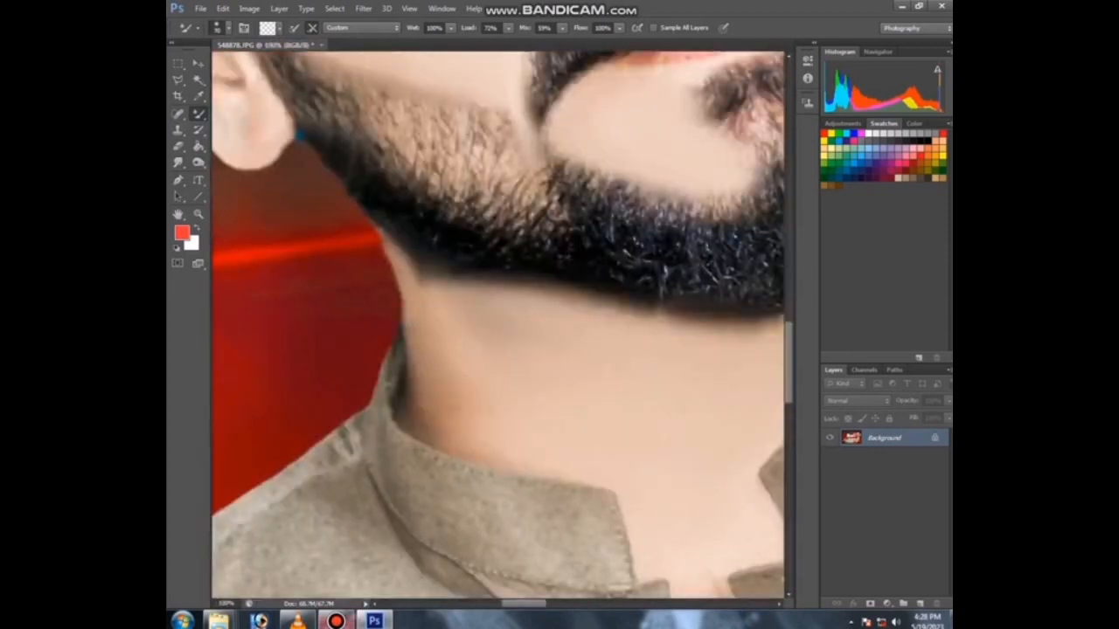
key(bracketright)
key(bracketright)
key(bracketright)
key(bracketright)
key(bracketright)
key(bracketright)
key(bracketright)
key(bracketright)
key(bracketright)
drag(465, 363, 430, 393)
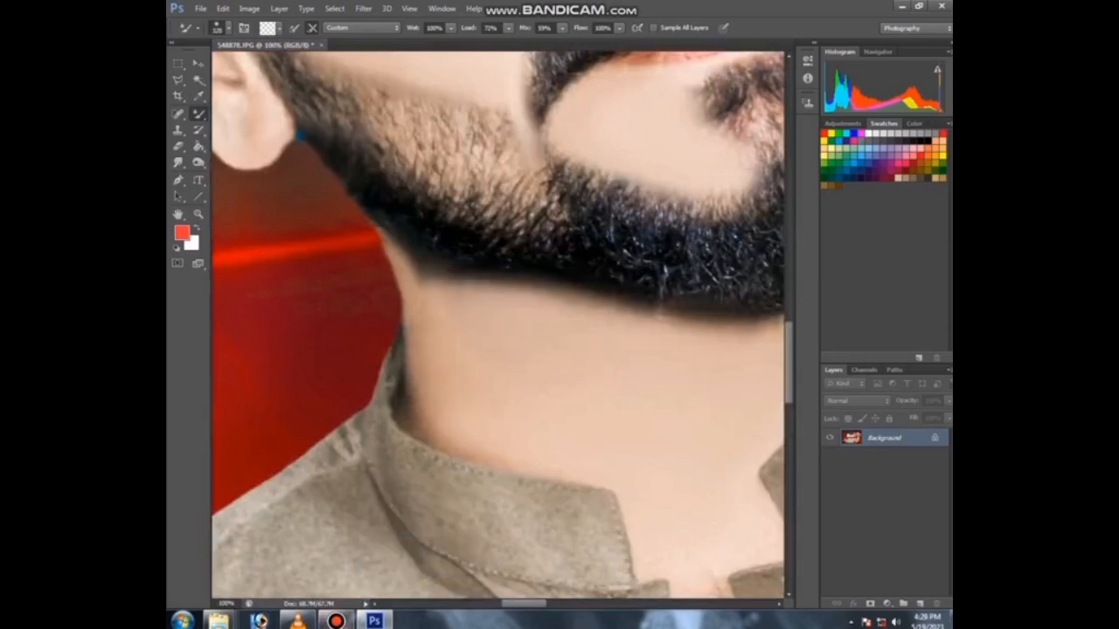
key(ctrl+0)
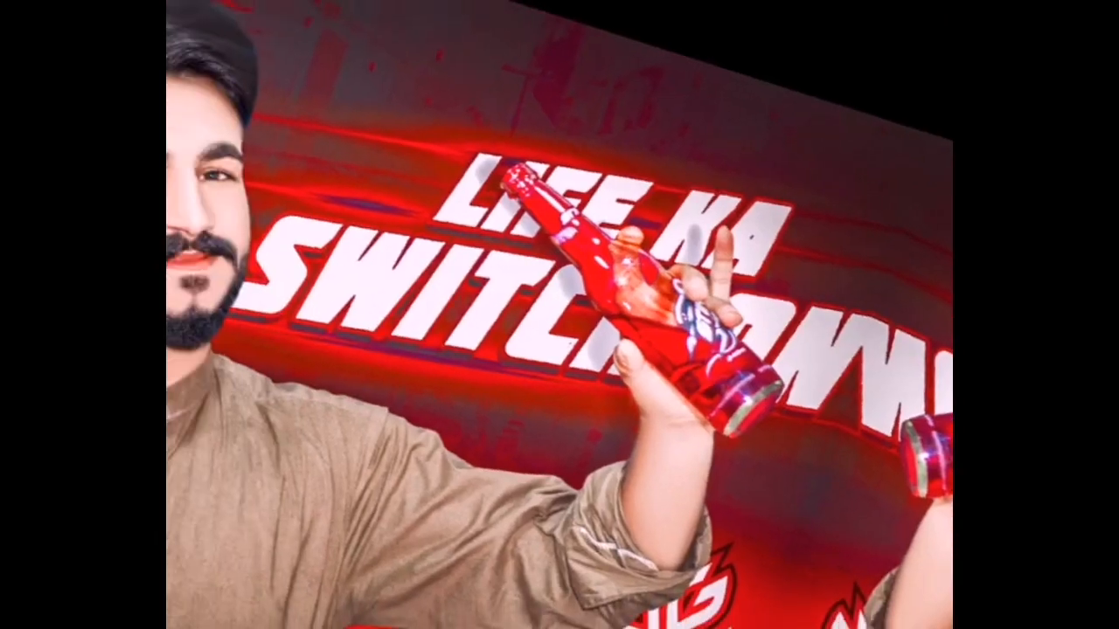